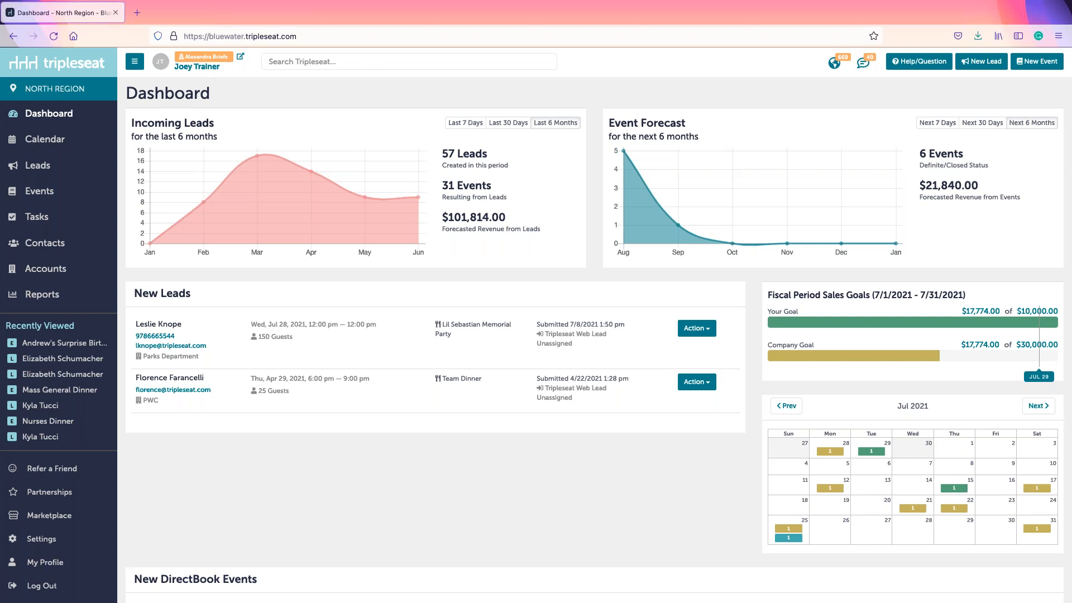
# Step: Search all records for BIRTHDAY, briefly including lost business and deleted events, then close the results
pyautogui.click(282, 64)
pyautogui.write('BIRTHDAY')
pyautogui.press('Return')
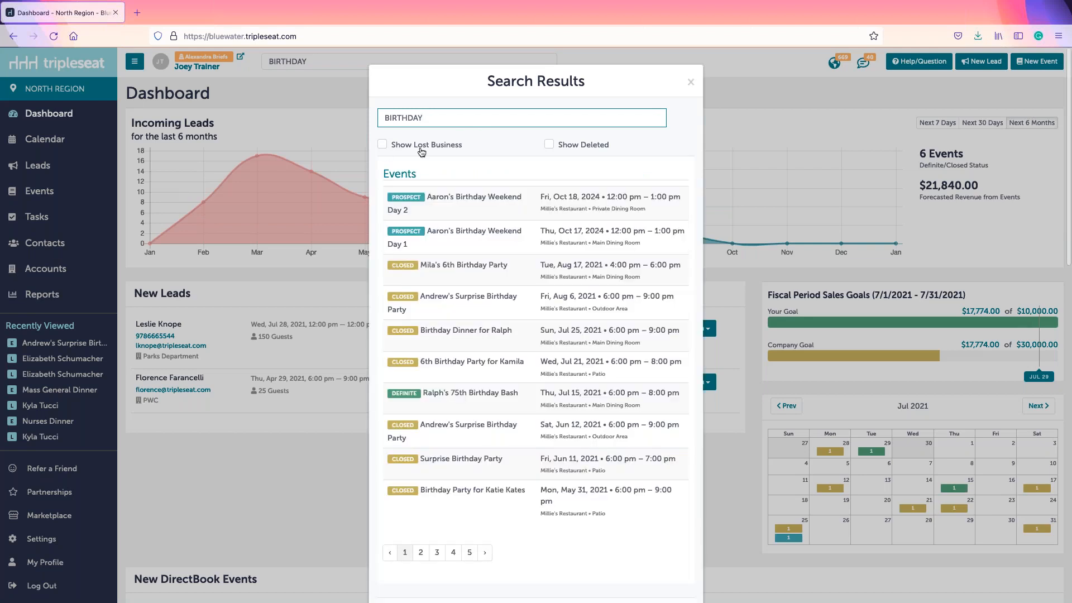
pyautogui.click(384, 149)
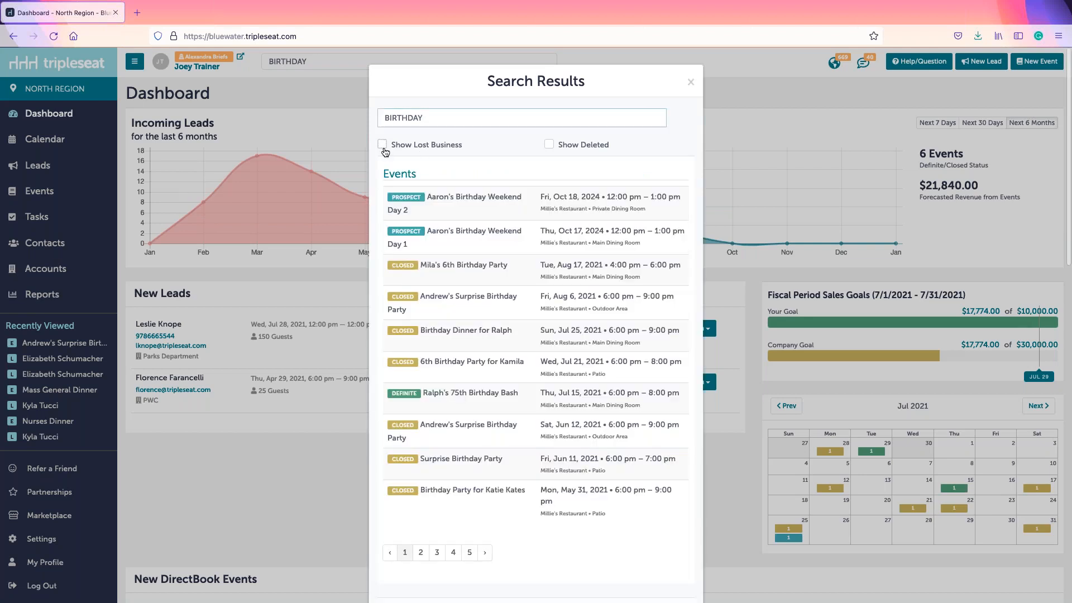
pyautogui.click(383, 146)
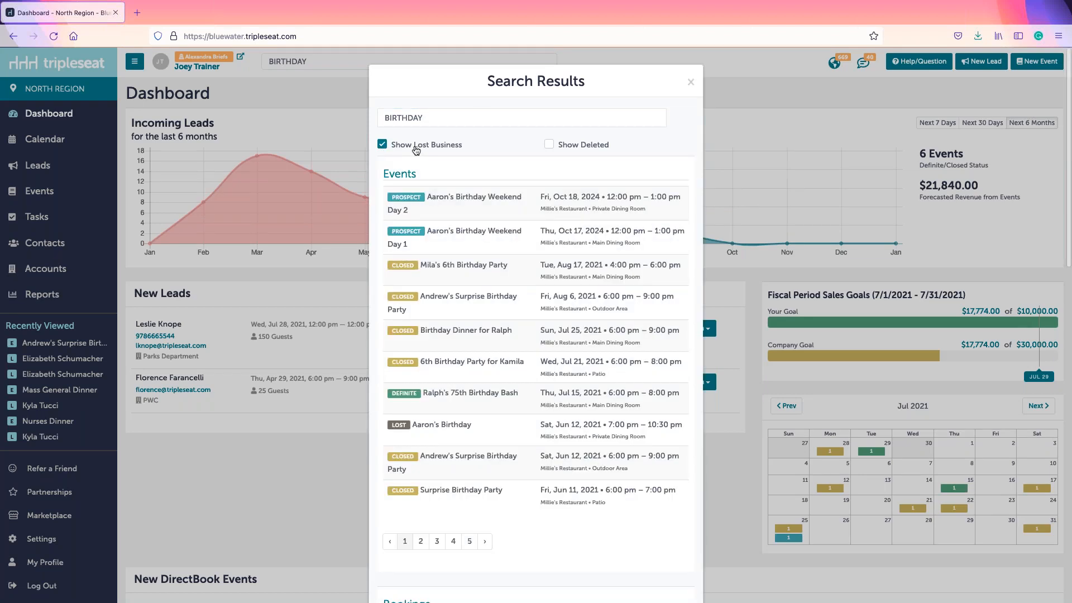
pyautogui.click(551, 146)
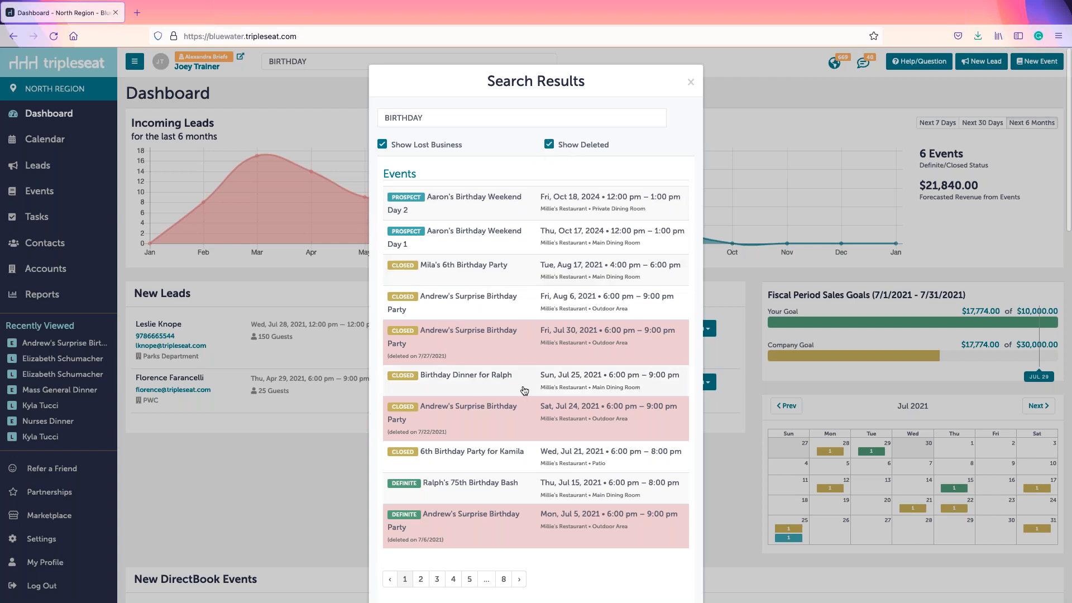
pyautogui.click(575, 146)
pyautogui.click(442, 147)
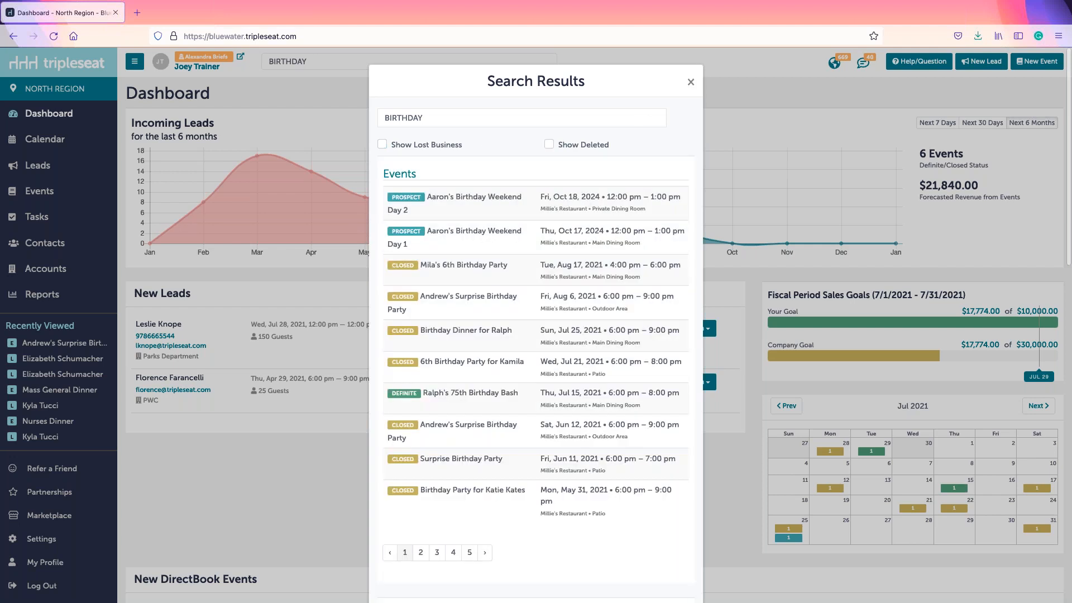
pyautogui.press('Escape')
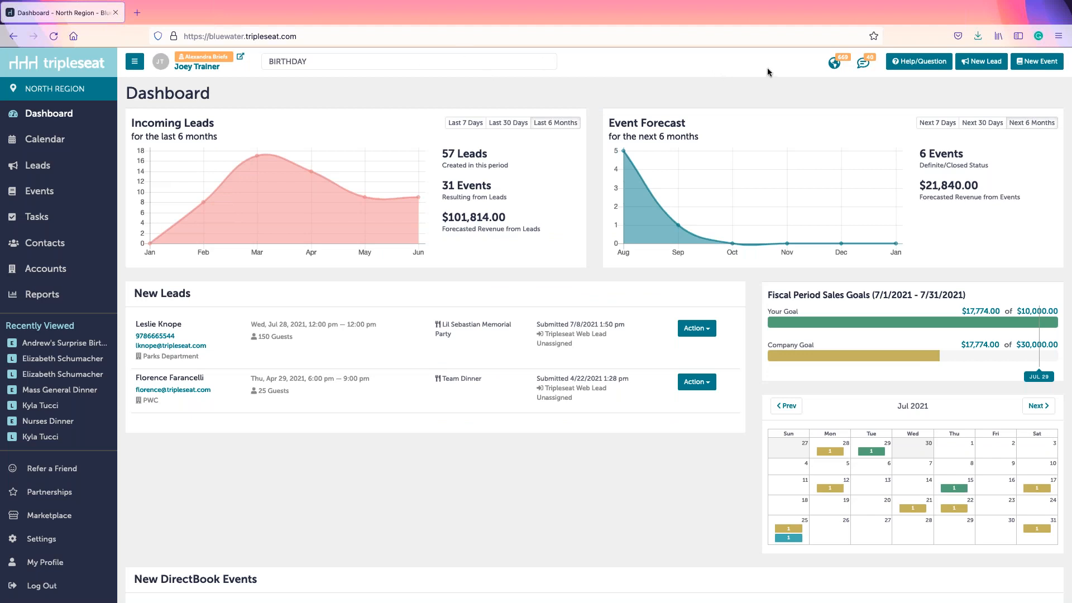
# Step: Look through the notifications list, then switch to the client Messages list
pyautogui.click(836, 65)
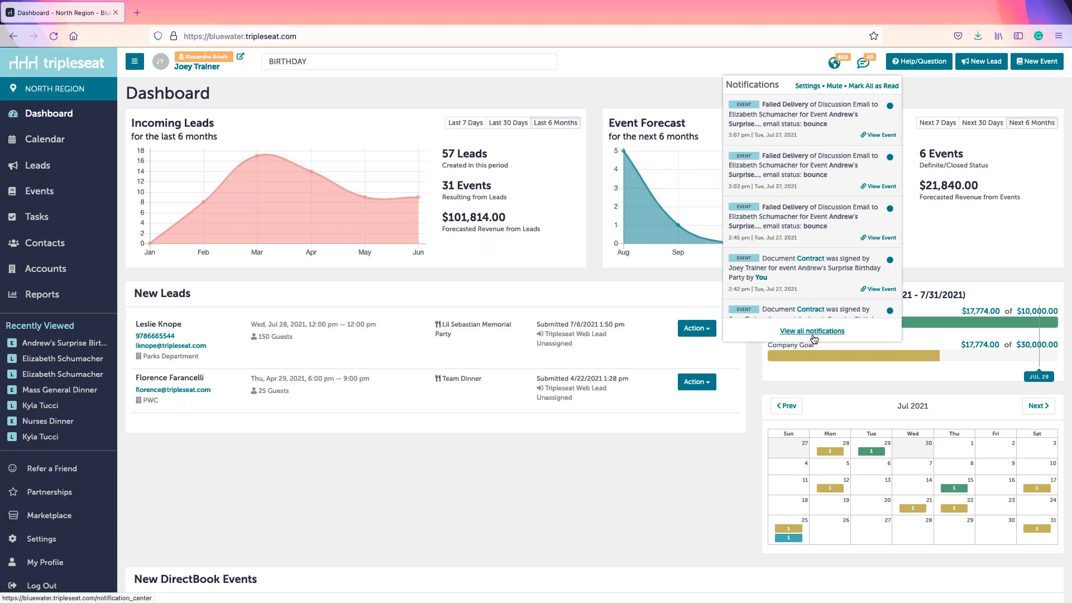
pyautogui.scroll(-3, 812, 323)
pyautogui.scroll(3, 813, 323)
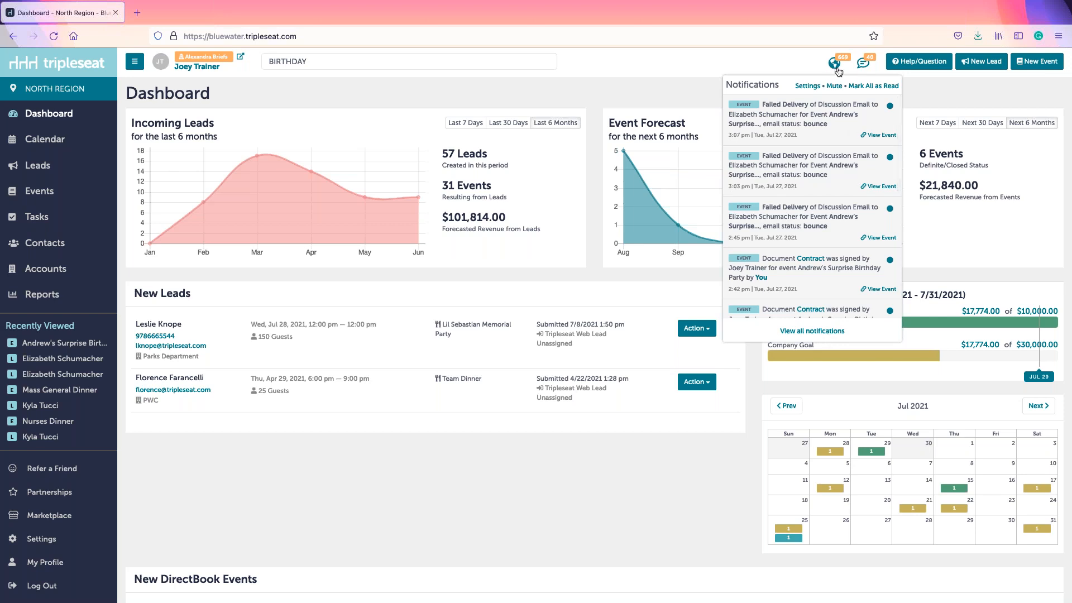
pyautogui.click(863, 64)
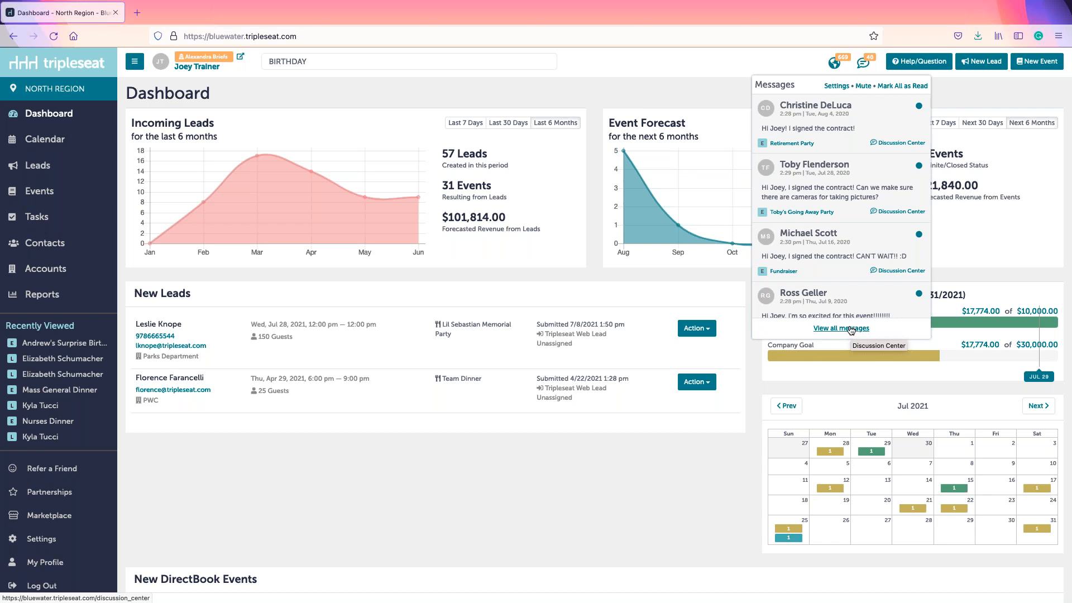
# Step: Dismiss the Messages dropdown so the leads, event forecast and sales goals show
pyautogui.click(1000, 102)
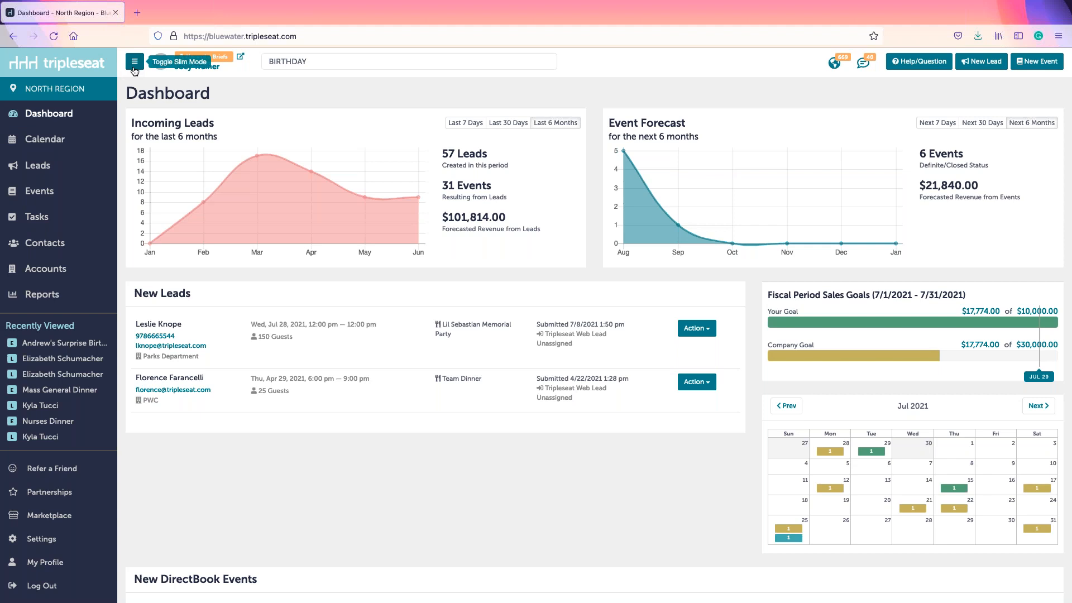
pyautogui.click(134, 67)
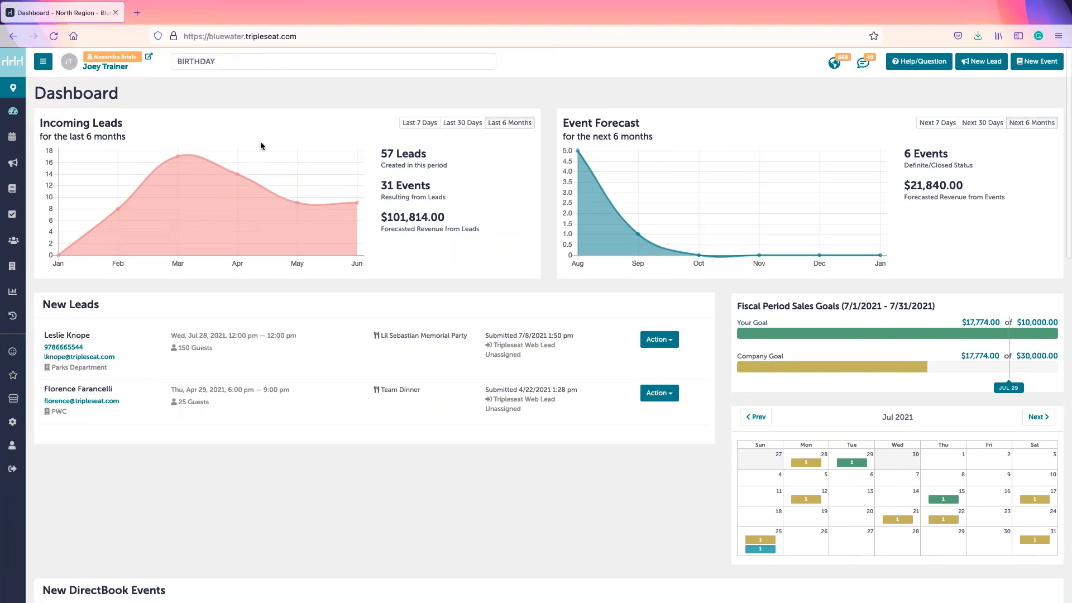
pyautogui.click(46, 68)
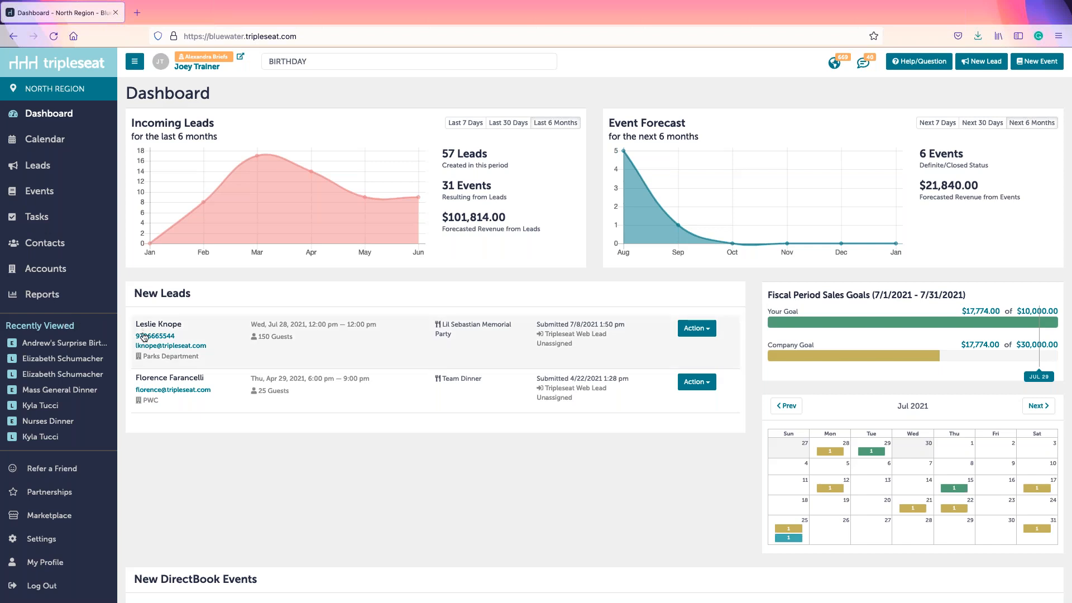
pyautogui.moveTo(82, 346)
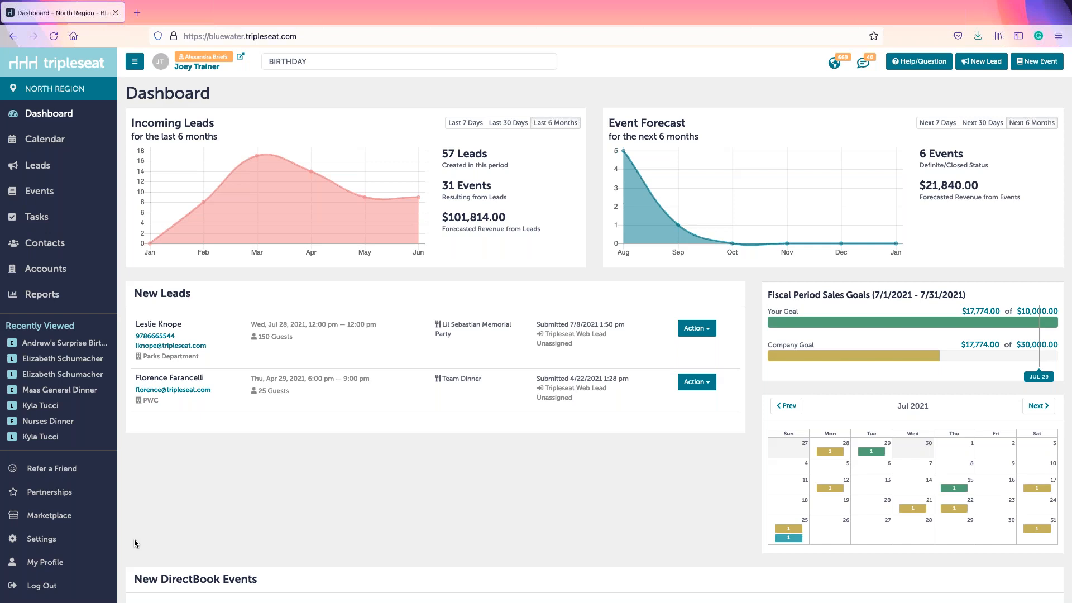
pyautogui.click(106, 542)
pyautogui.moveTo(128, 94); pyautogui.dragTo(201, 106)
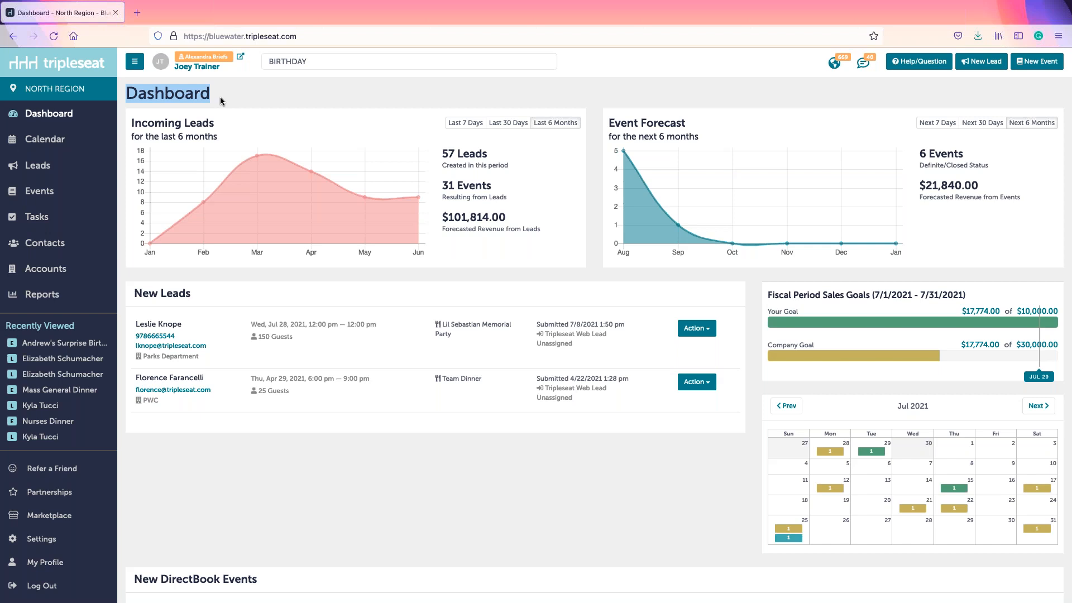
pyautogui.click(222, 101)
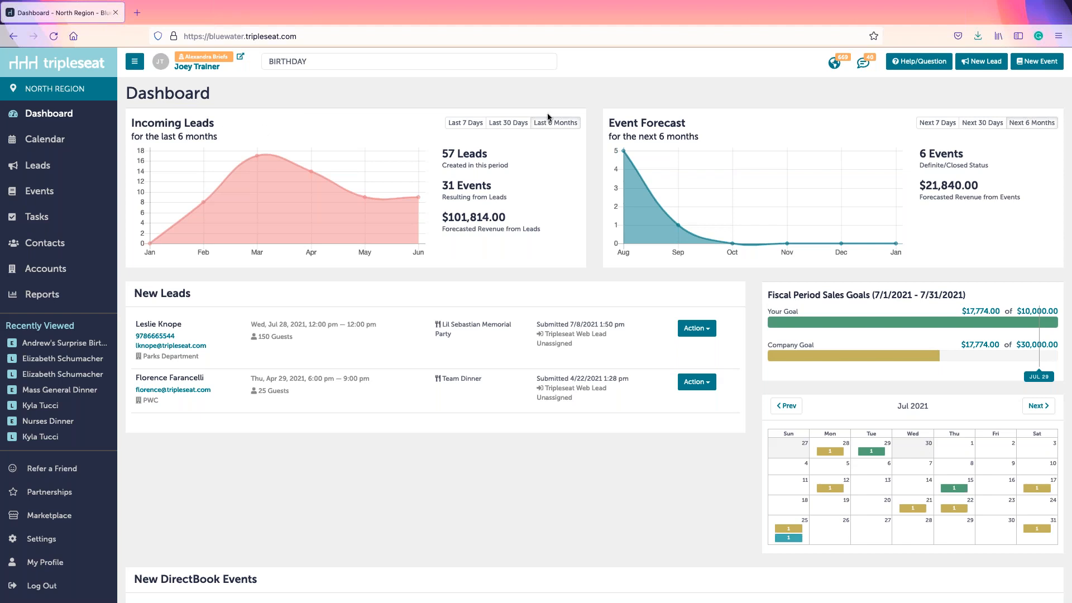
pyautogui.click(482, 126)
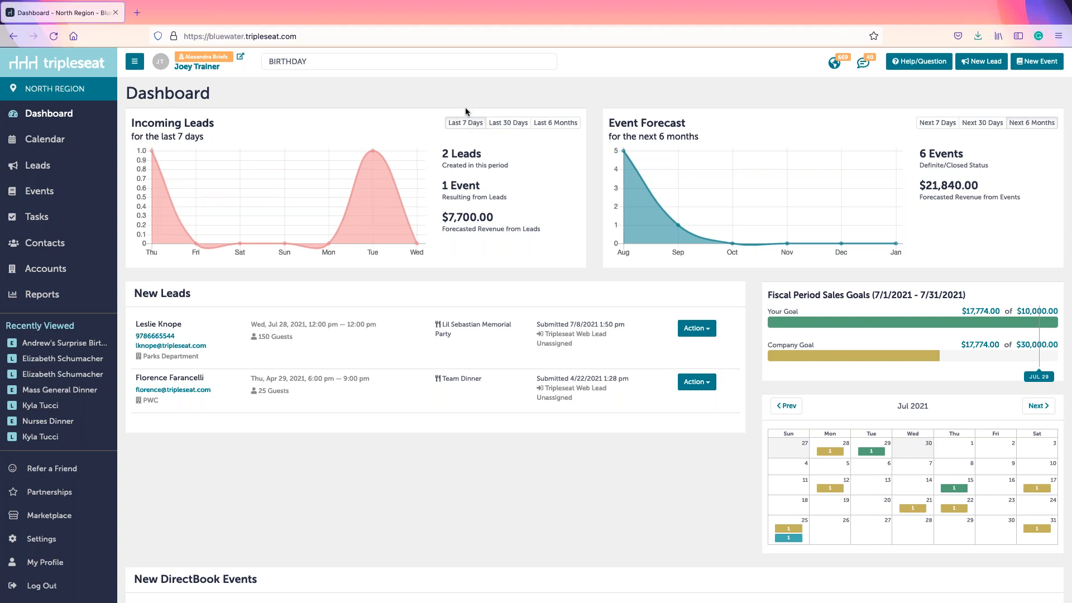
pyautogui.click(507, 126)
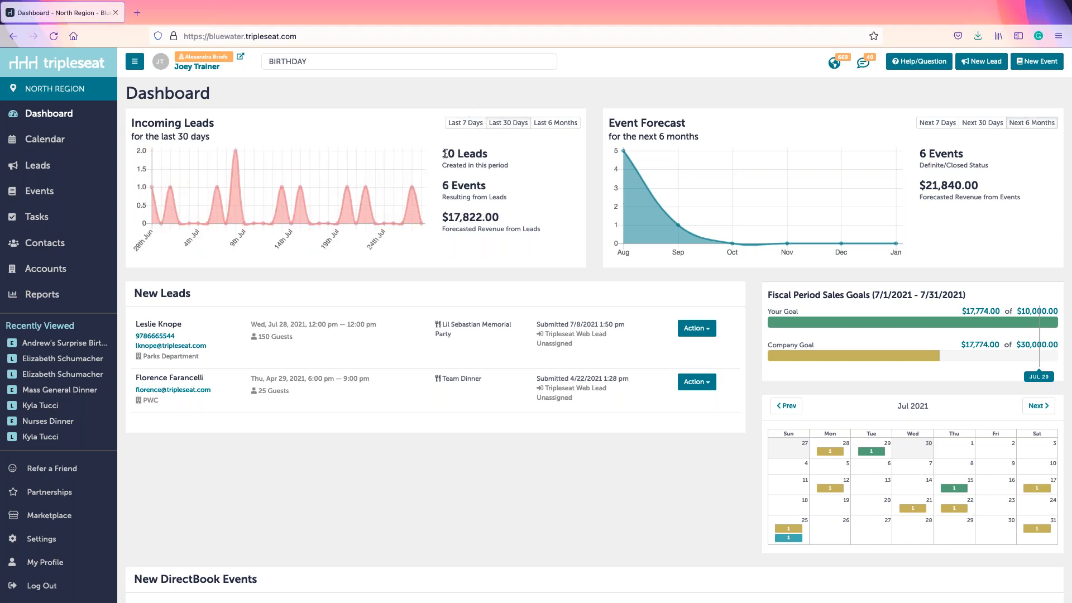
pyautogui.click(550, 124)
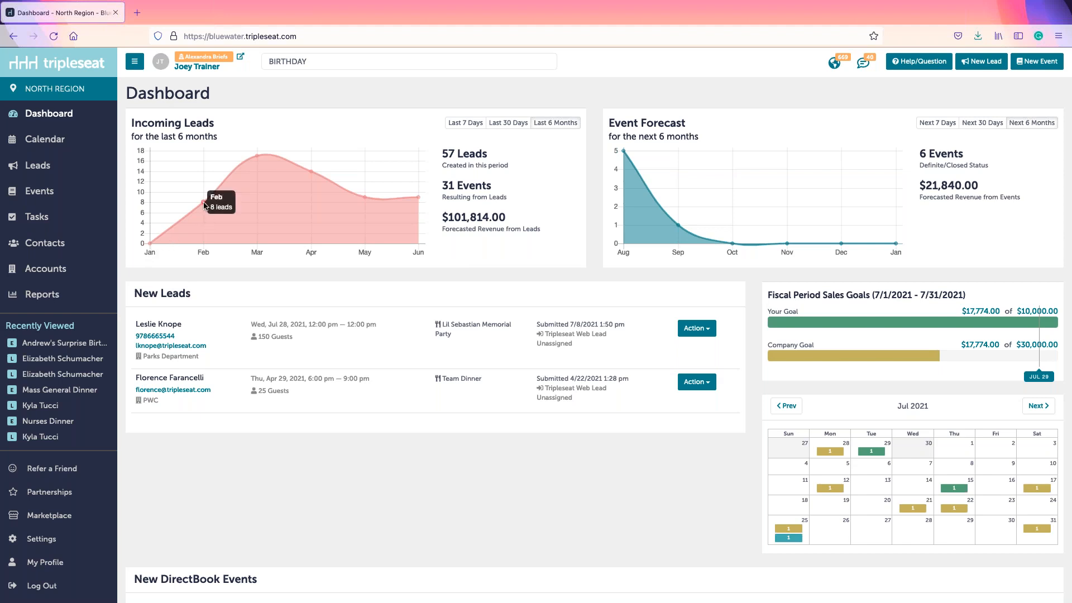
# Step: View the Event Forecast for 7 days, 30 days and 6 months, then open the Lil Sebastian Memorial Party lead's actions
pyautogui.moveTo(257, 157)
pyautogui.click(936, 124)
pyautogui.click(979, 124)
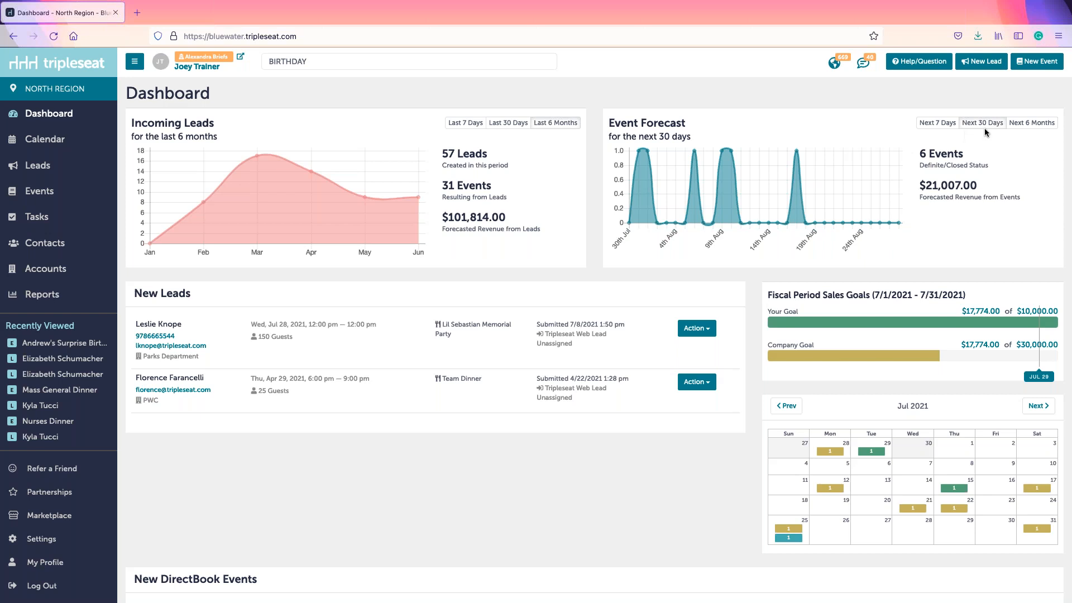
pyautogui.click(1030, 124)
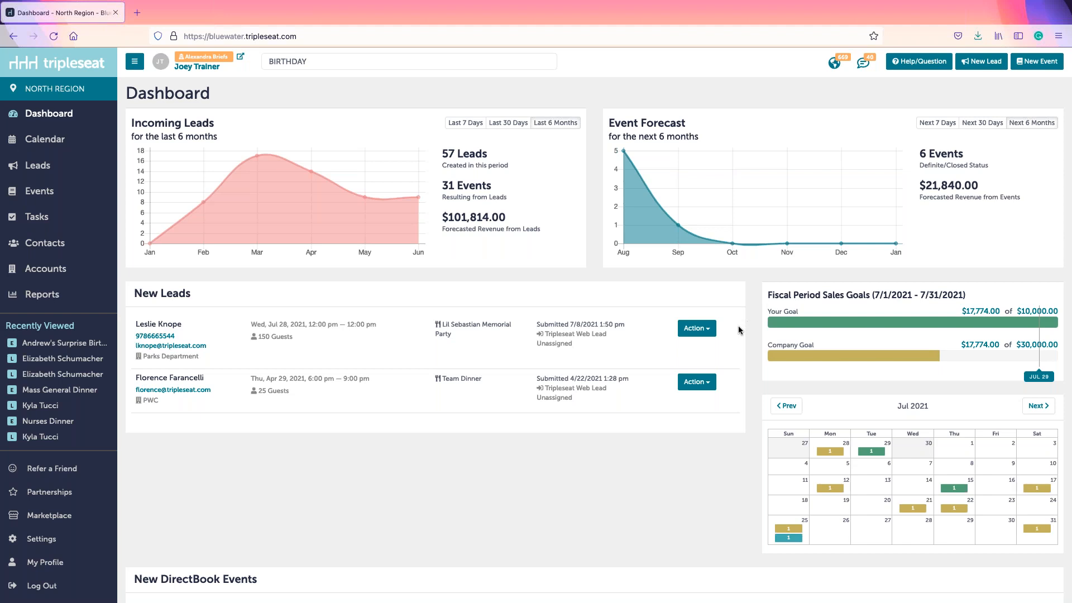
pyautogui.click(707, 332)
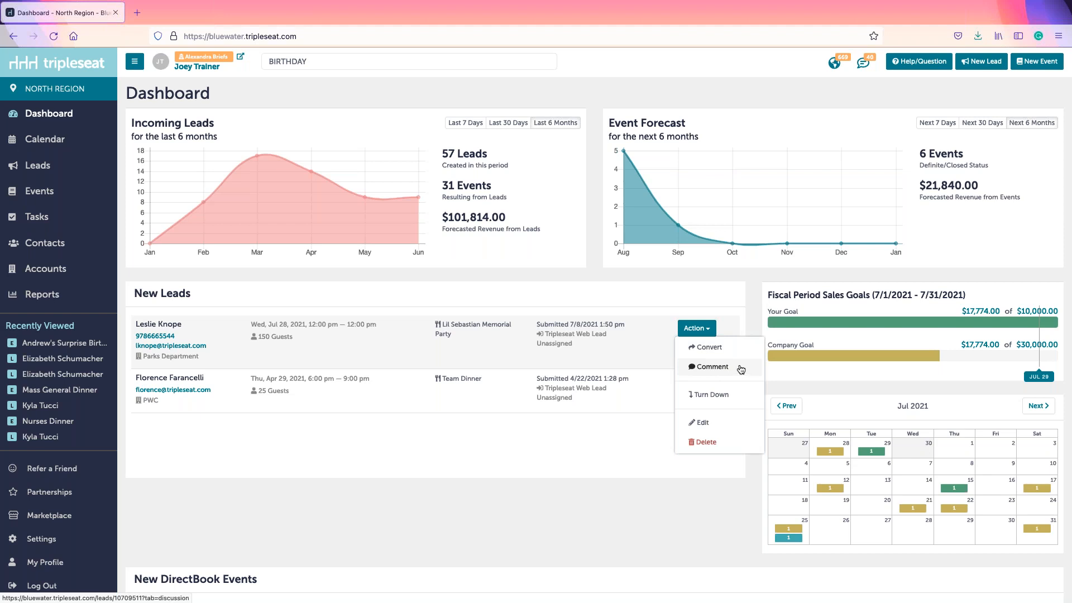
# Step: Close the lead's action menu and page the dashboard month calendar between June and August 2021
pyautogui.click(752, 306)
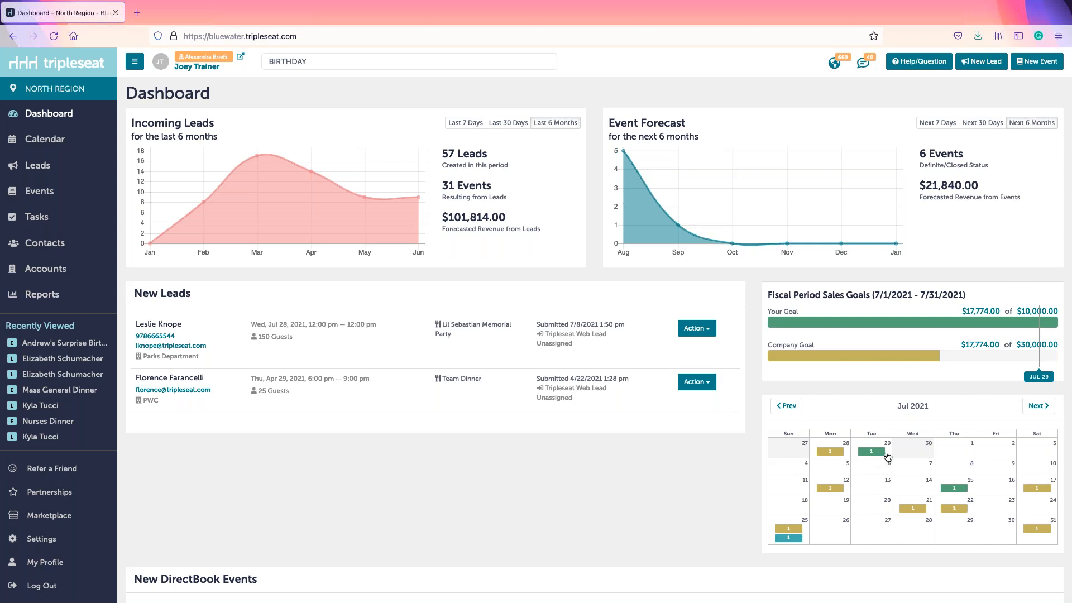
pyautogui.click(785, 408)
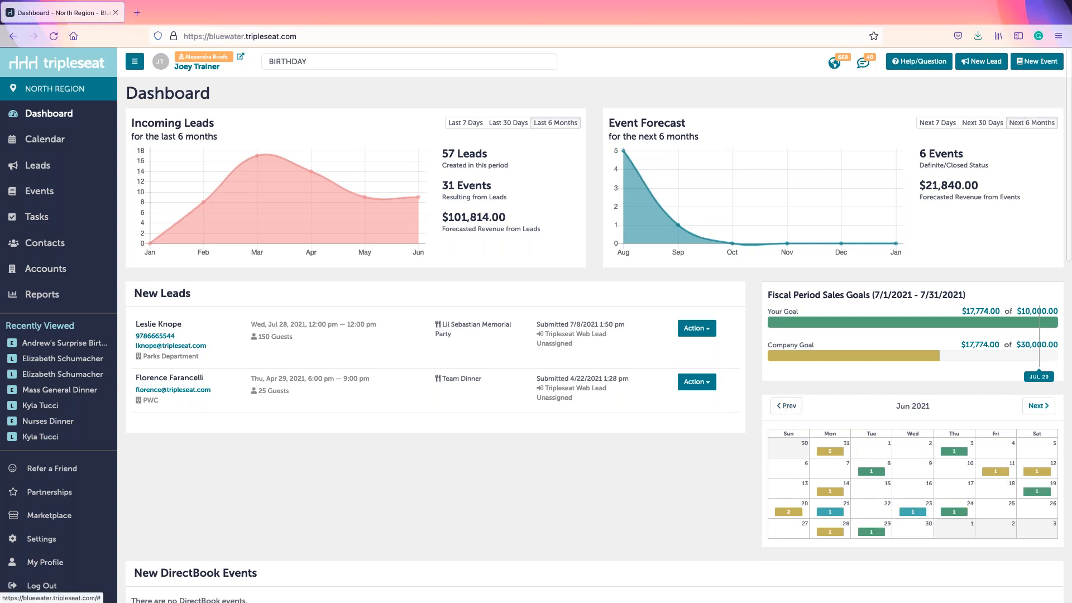
pyautogui.click(1047, 416)
pyautogui.click(1047, 416)
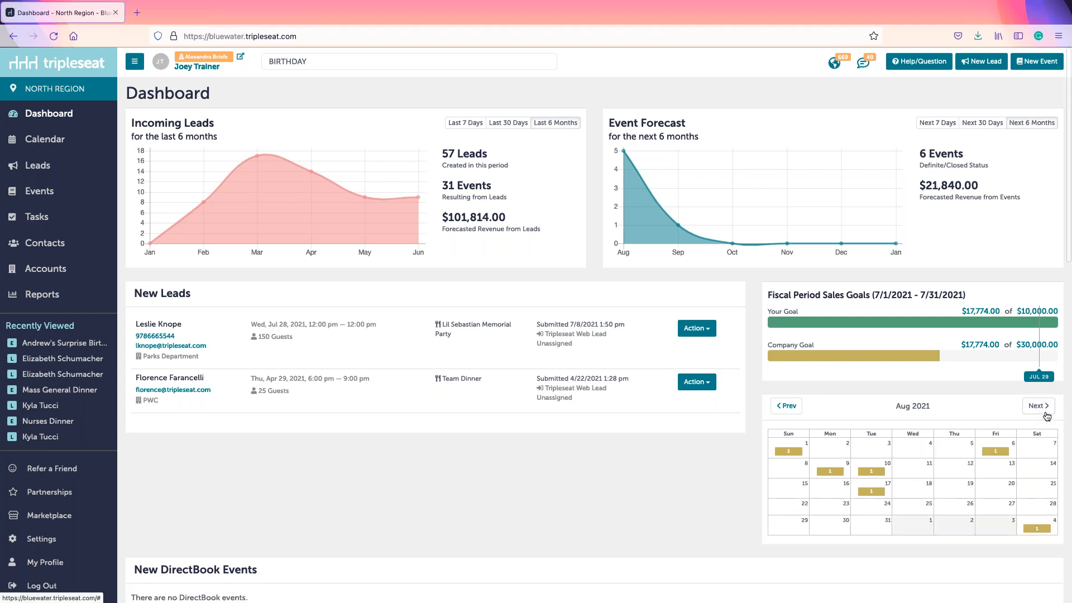
pyautogui.click(786, 416)
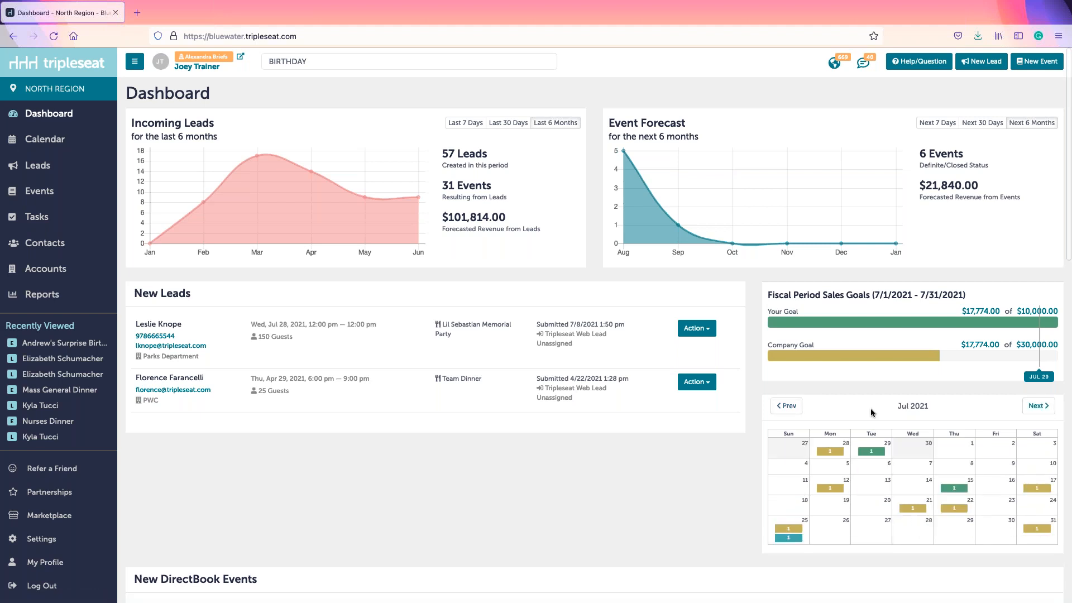
pyautogui.scroll(-5, 872, 413)
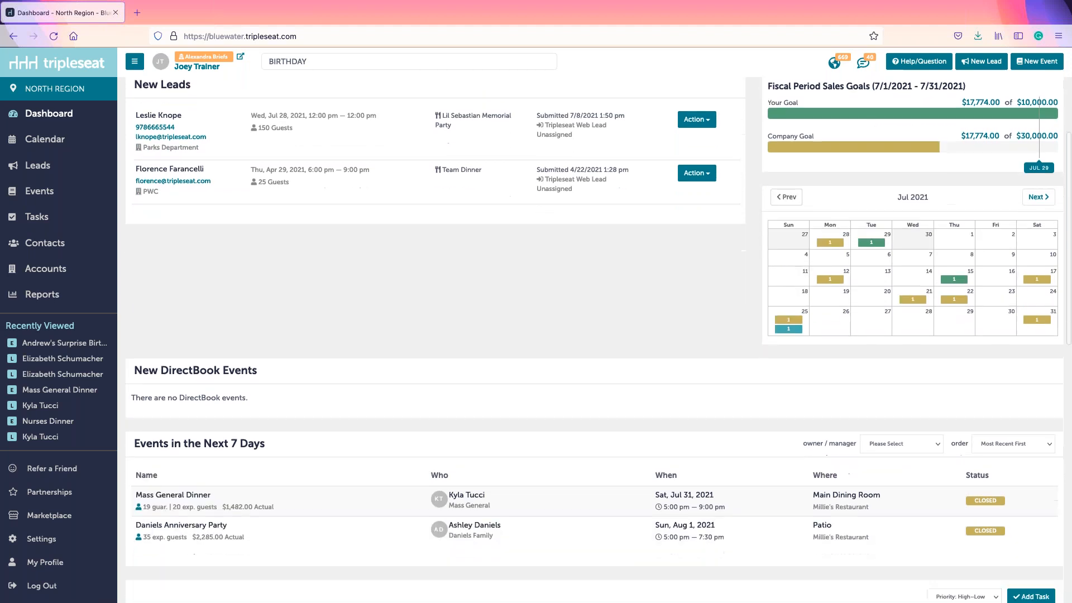
pyautogui.scroll(-2, 570, 363)
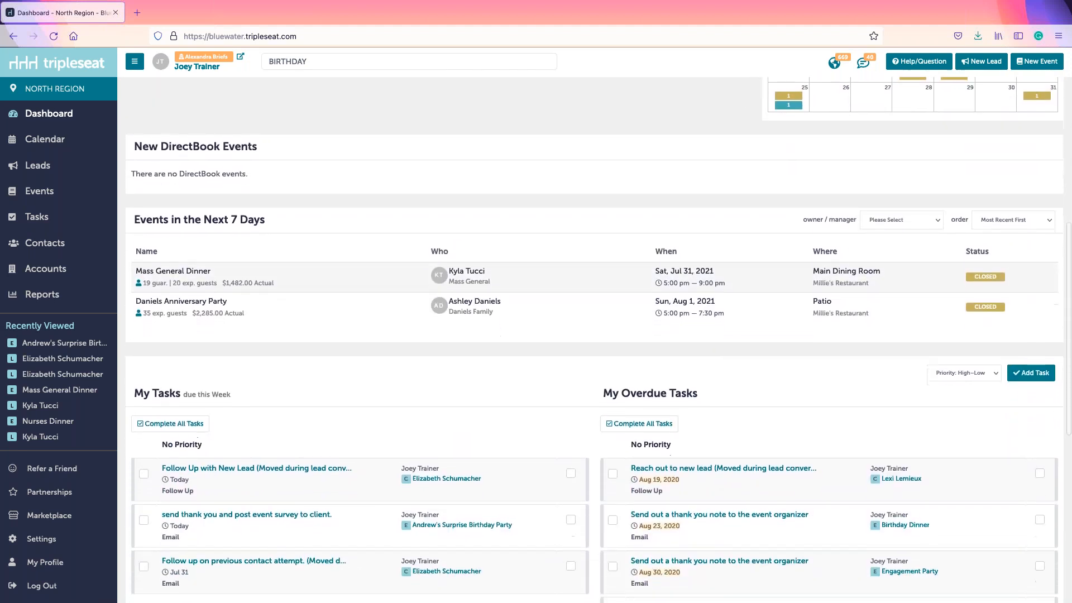
pyautogui.scroll(-1, 570, 364)
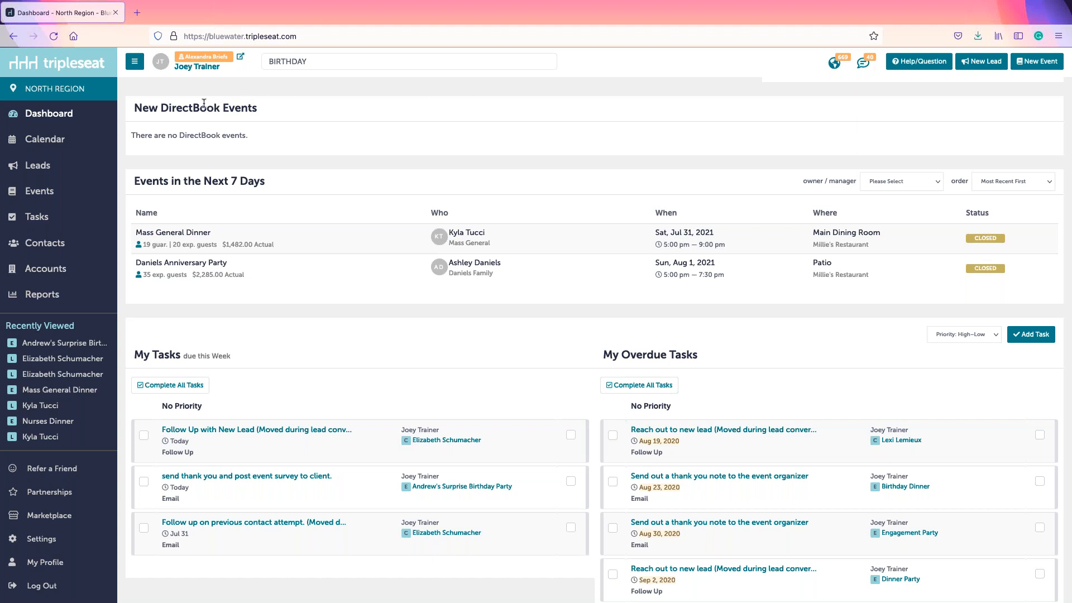
pyautogui.moveTo(193, 105); pyautogui.dragTo(263, 113)
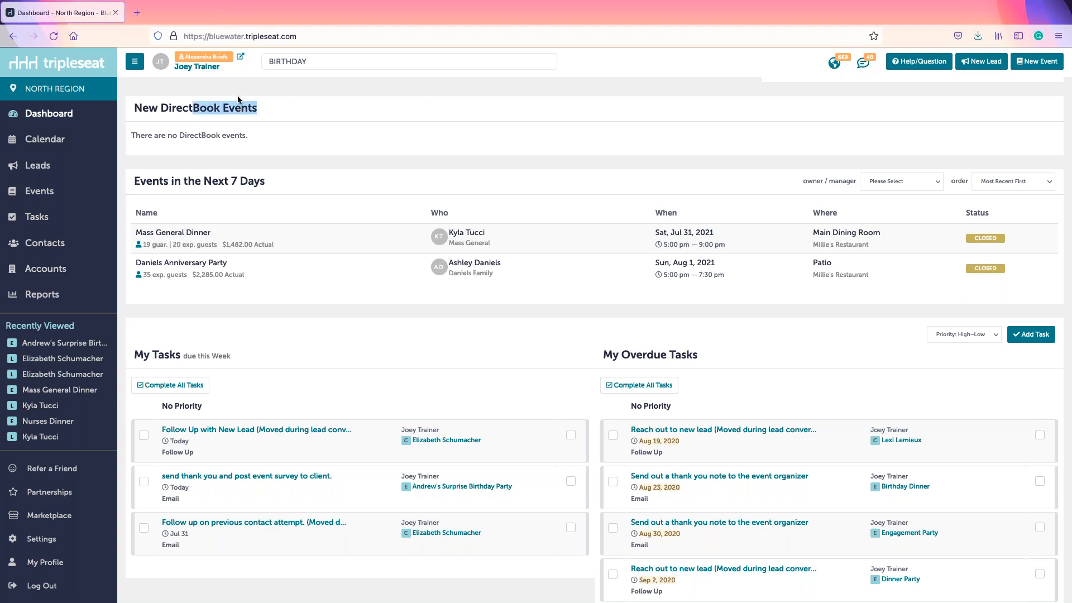
pyautogui.click(277, 115)
pyautogui.scroll(-3, 277, 115)
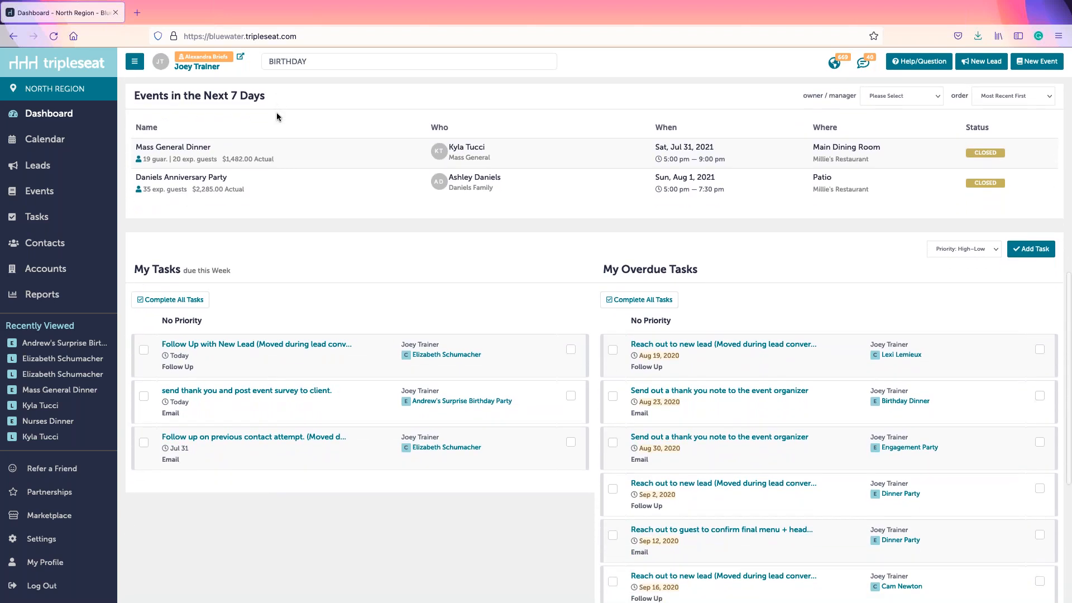
pyautogui.moveTo(132, 96); pyautogui.dragTo(293, 101)
pyautogui.click(292, 102)
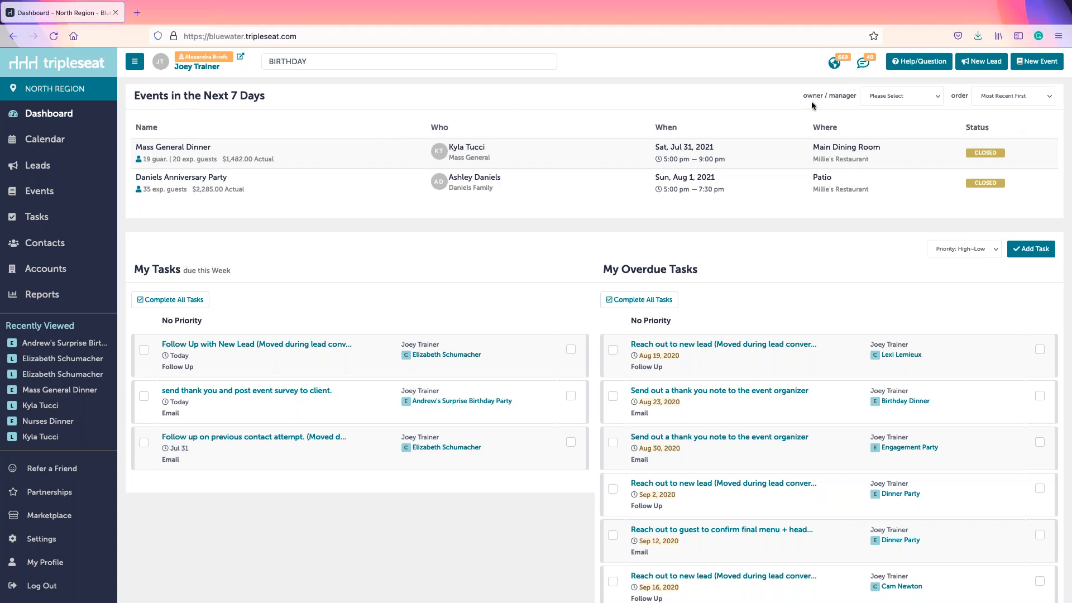
pyautogui.moveTo(797, 95); pyautogui.dragTo(843, 98)
pyautogui.click(843, 97)
pyautogui.scroll(-2, 752, 223)
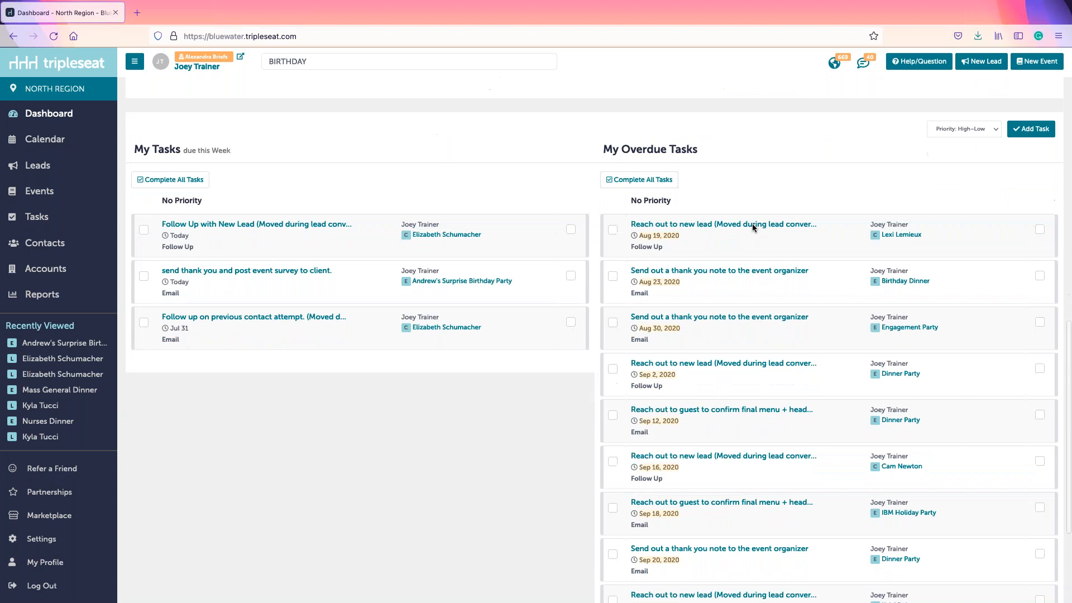
pyautogui.scroll(-1, 752, 223)
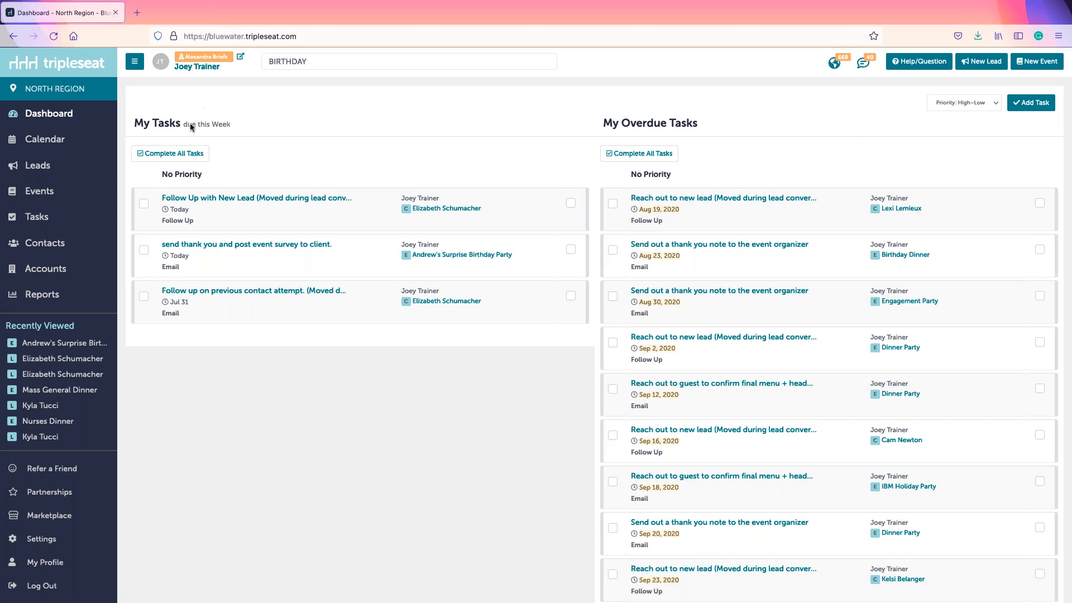
# Step: Tick off the new-lead follow-up task under My Tasks and return to the dashboard top
pyautogui.click(145, 207)
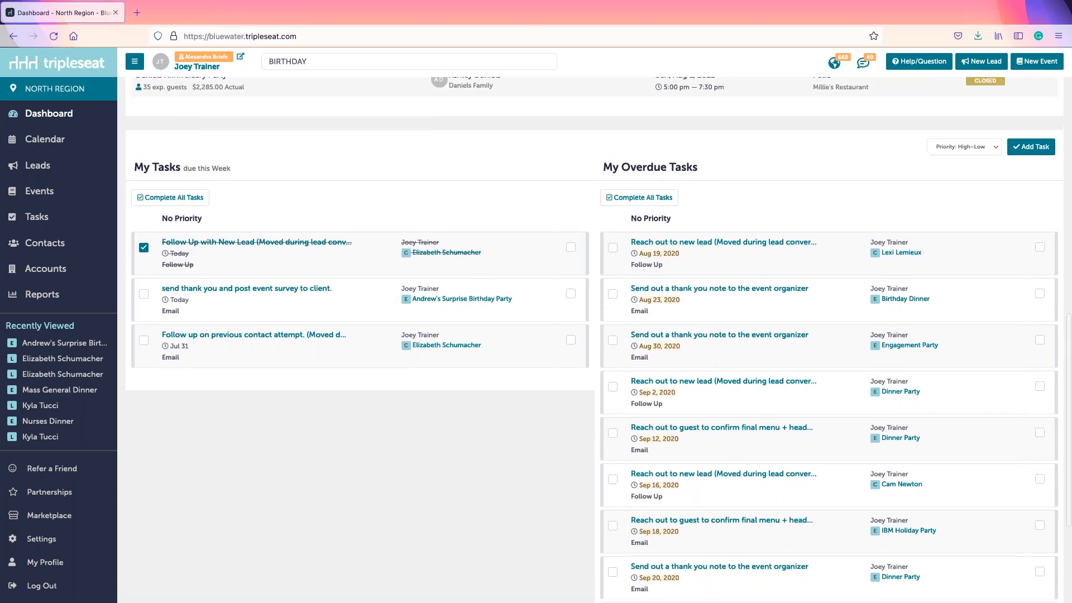
pyautogui.scroll(-5, 594, 335)
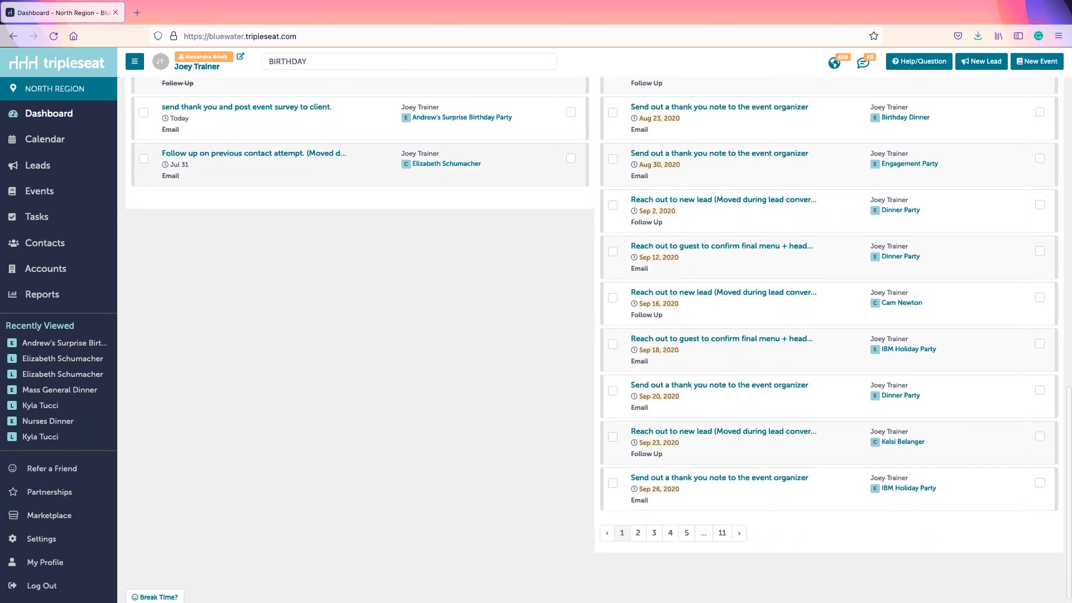
pyautogui.scroll(5, 425, 101)
pyautogui.scroll(15, 595, 335)
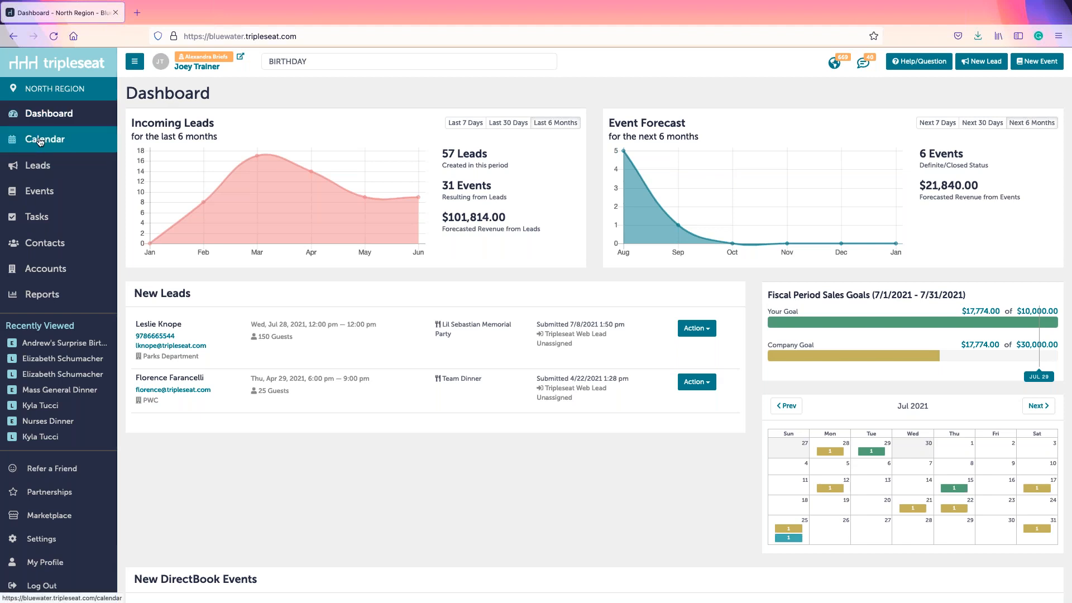
# Step: Open the July 2021 month calendar and review the calendar view and event style options
pyautogui.click(39, 146)
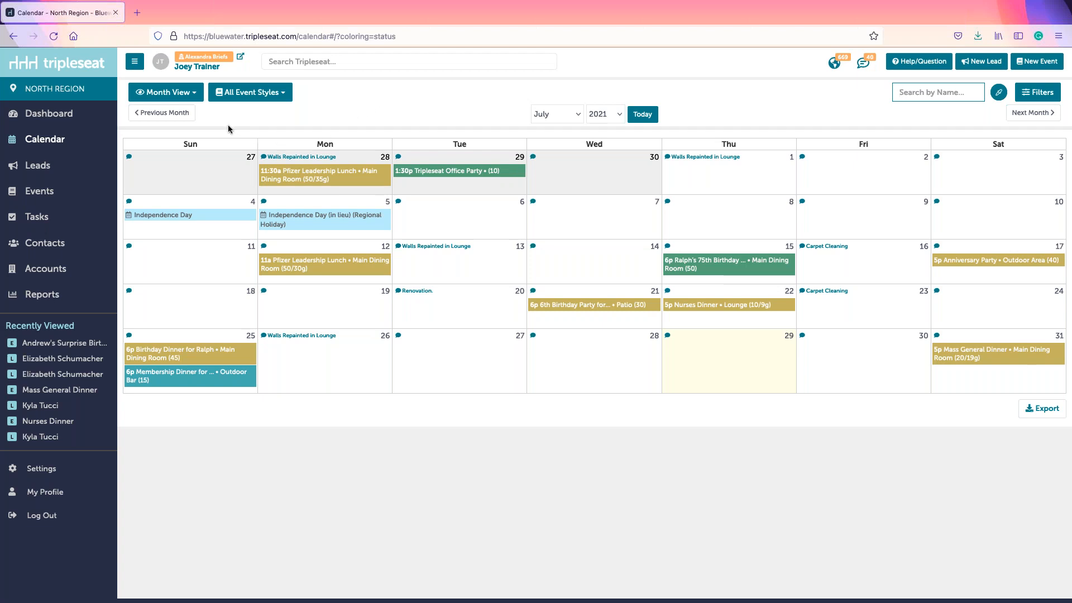
pyautogui.click(166, 92)
pyautogui.click(151, 110)
pyautogui.click(251, 92)
pyautogui.click(200, 98)
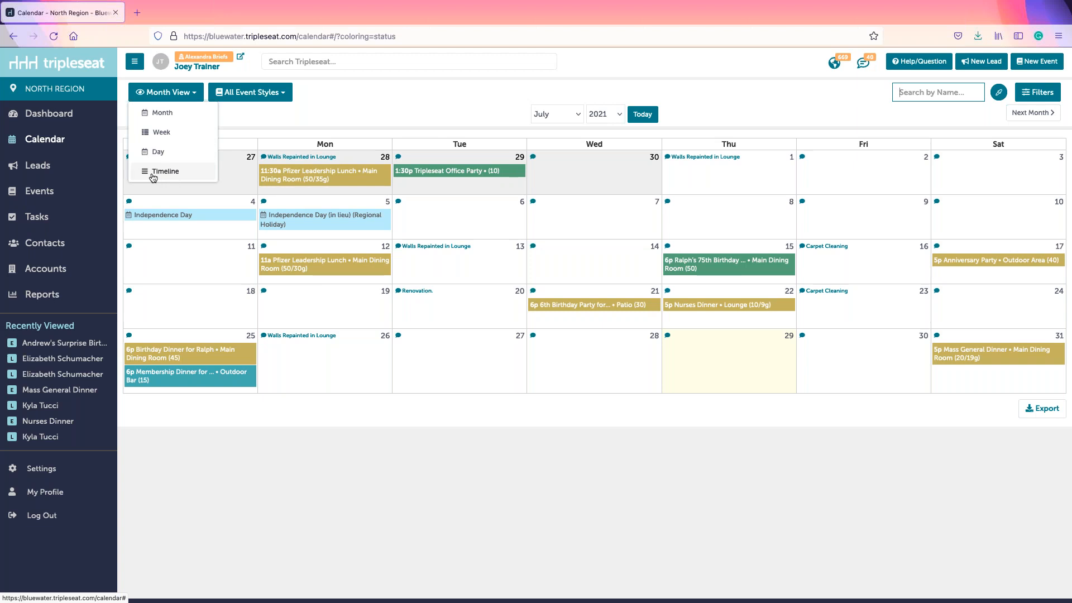
pyautogui.click(153, 176)
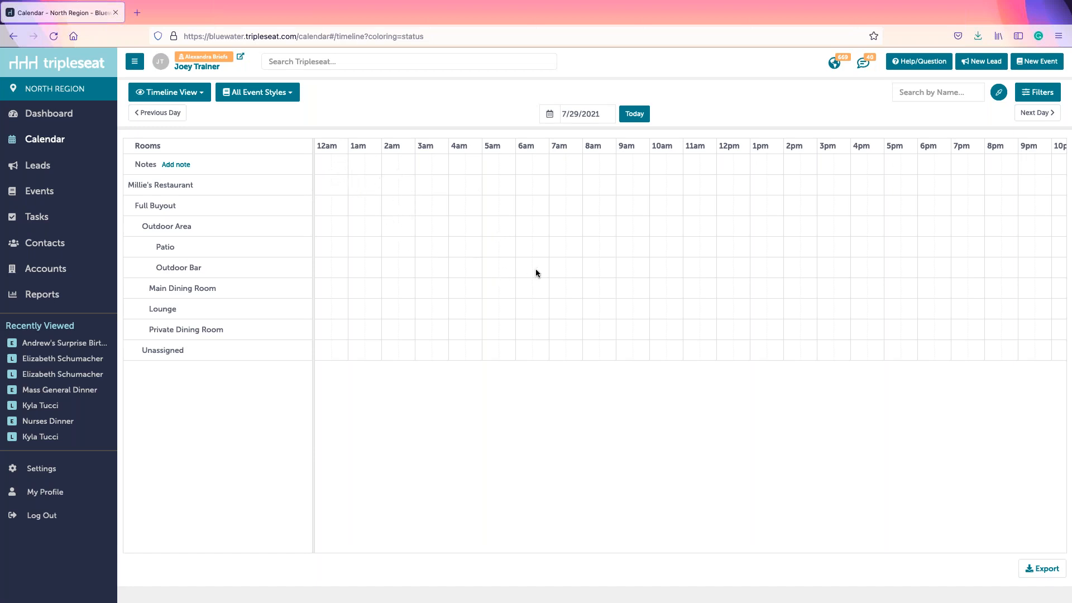
pyautogui.click(171, 92)
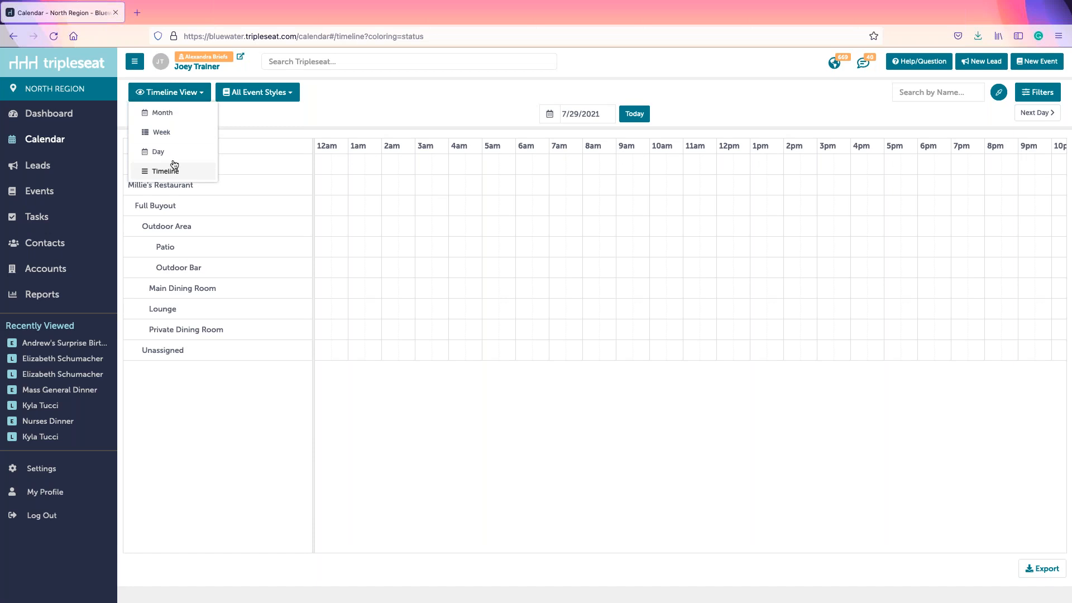
pyautogui.click(182, 119)
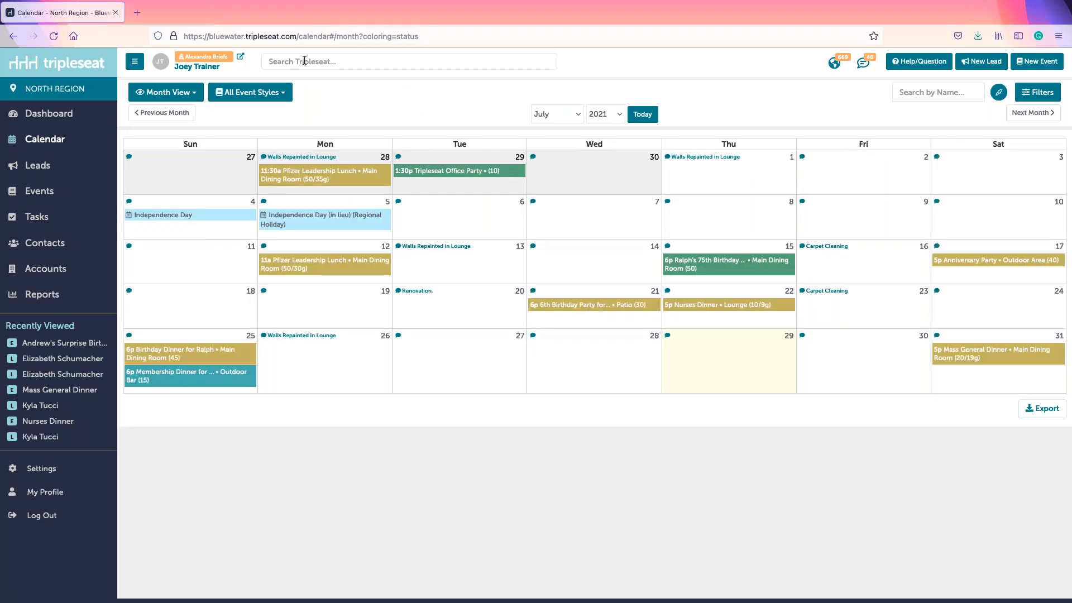
pyautogui.click(244, 93)
pyautogui.click(199, 96)
pyautogui.click(245, 93)
pyautogui.click(922, 93)
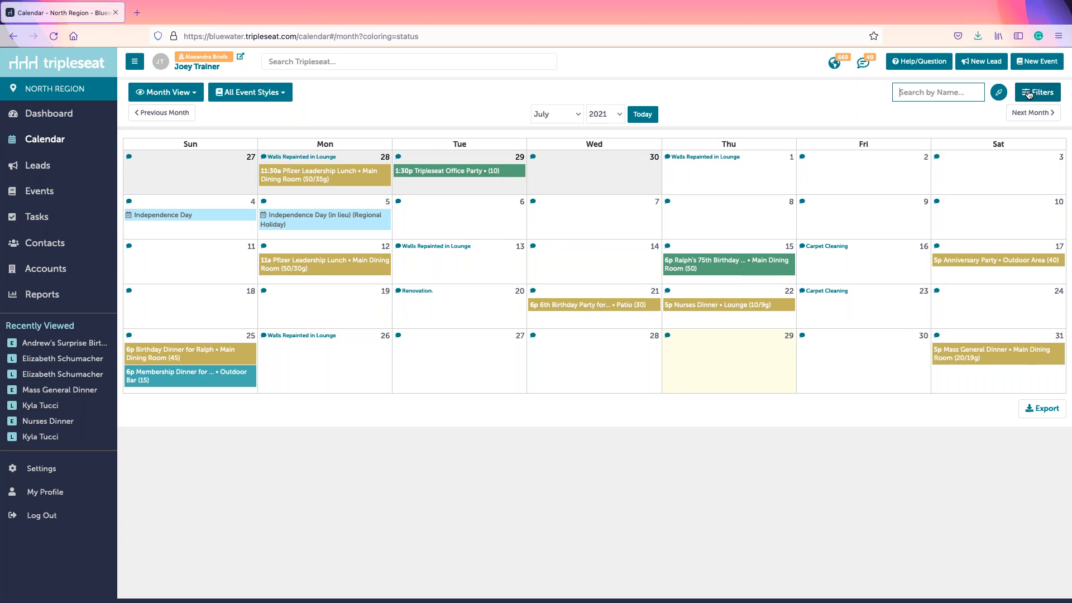
pyautogui.click(1055, 93)
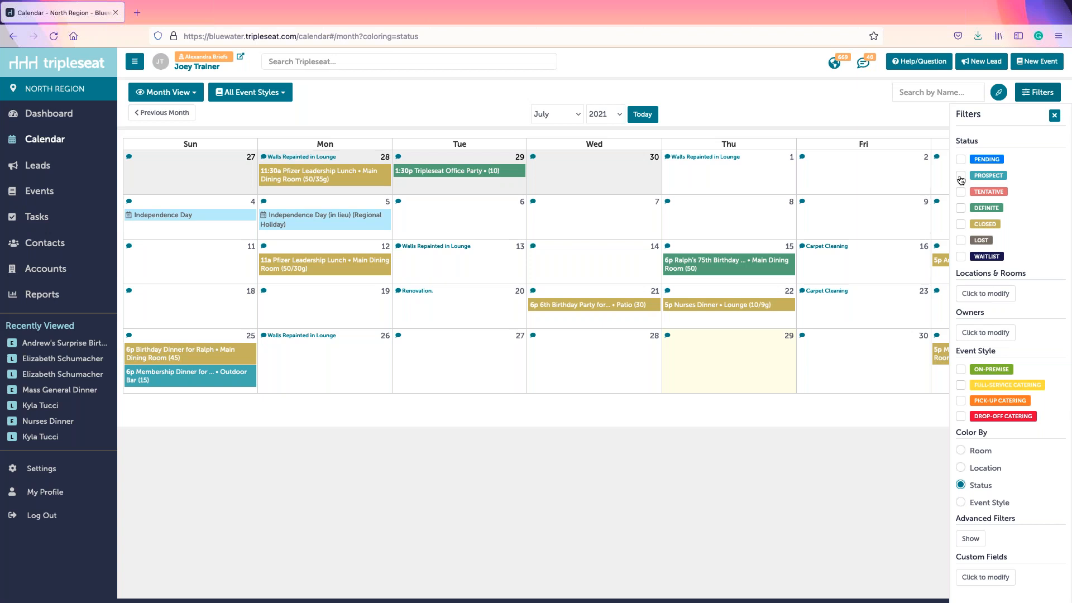
pyautogui.click(961, 177)
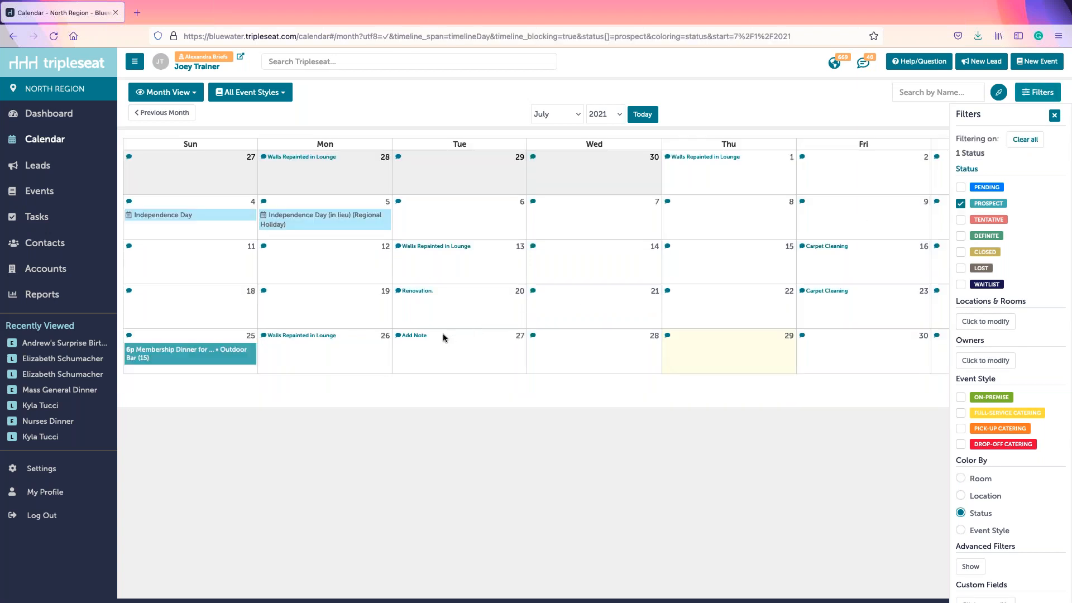
pyautogui.click(960, 205)
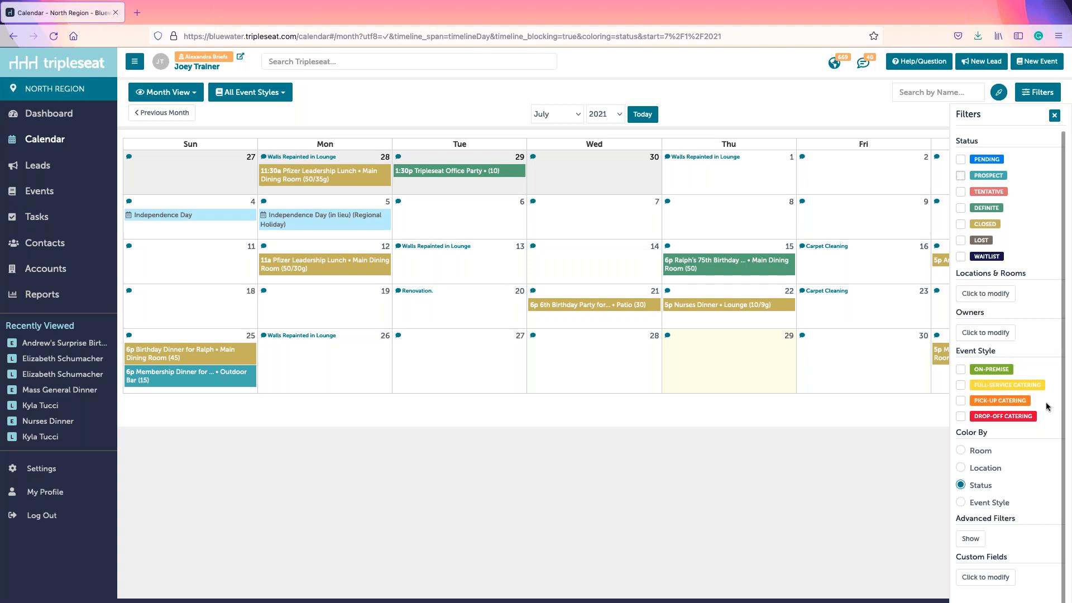
pyautogui.click(1055, 116)
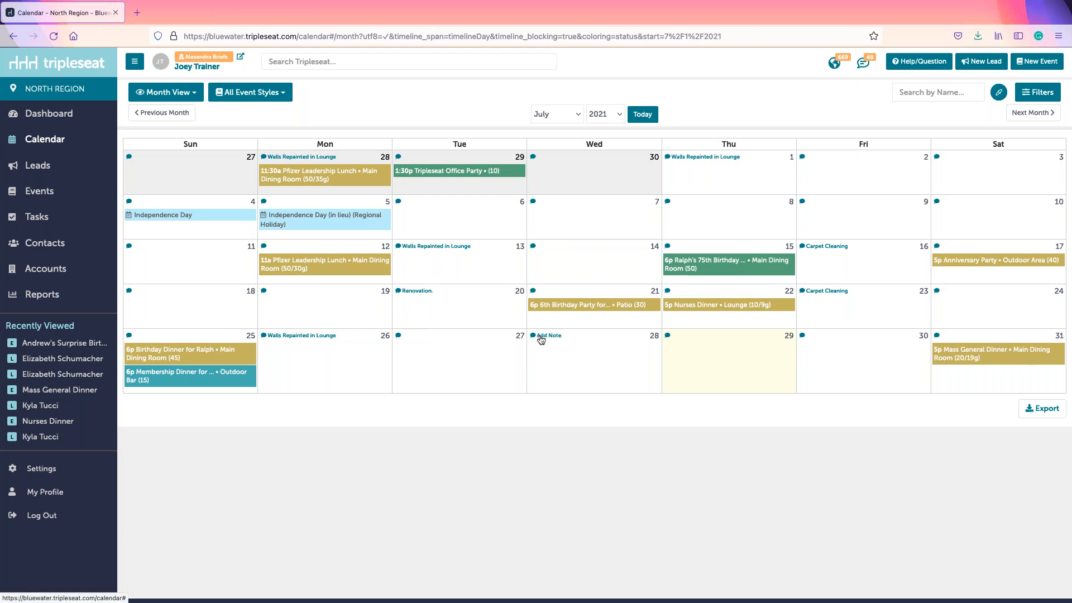
pyautogui.click(804, 336)
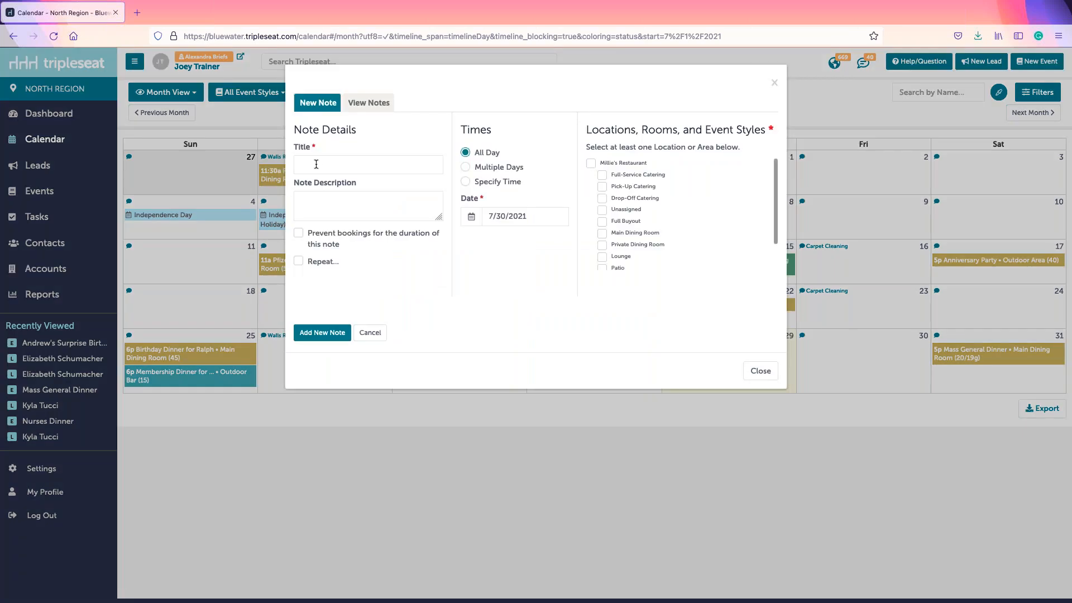
pyautogui.click(316, 164)
pyautogui.write('Repaint Walls')
pyautogui.click(496, 278)
pyautogui.click(624, 257)
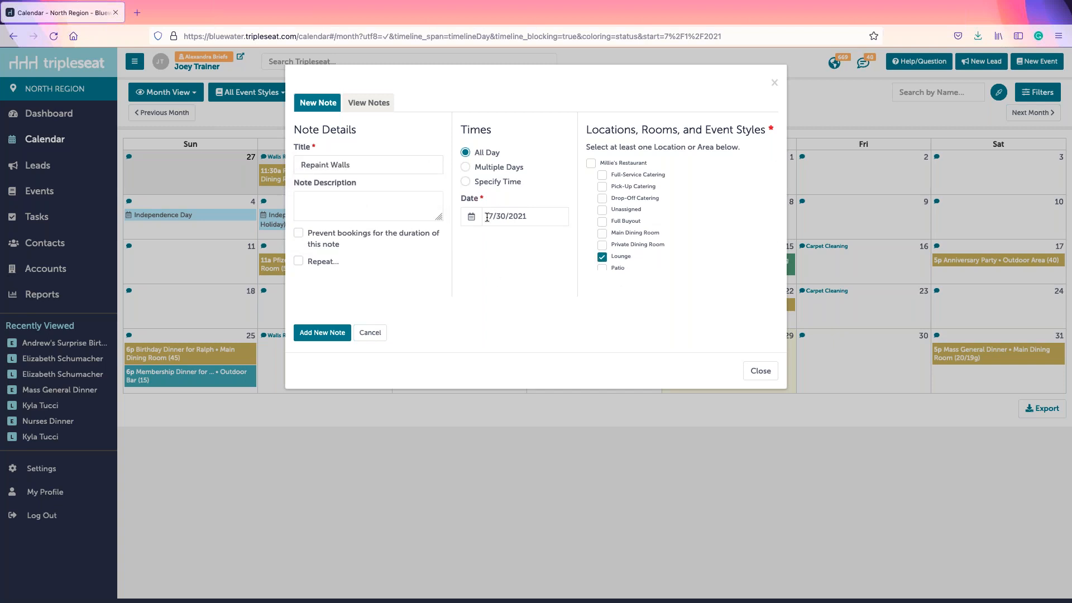
pyautogui.click(299, 235)
pyautogui.click(371, 333)
pyautogui.click(765, 320)
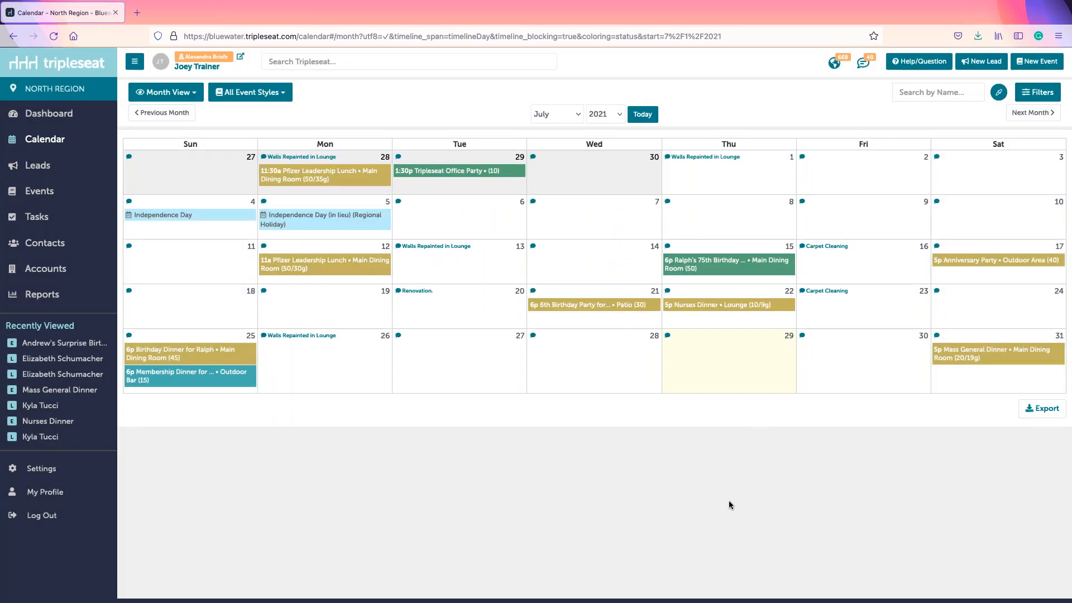
pyautogui.click(820, 369)
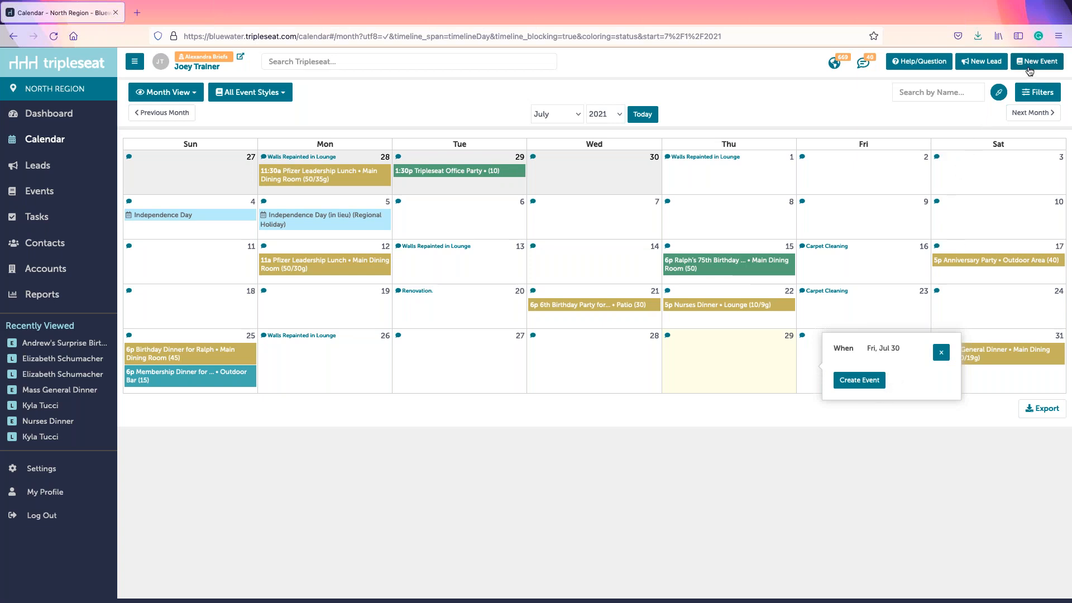
pyautogui.click(843, 433)
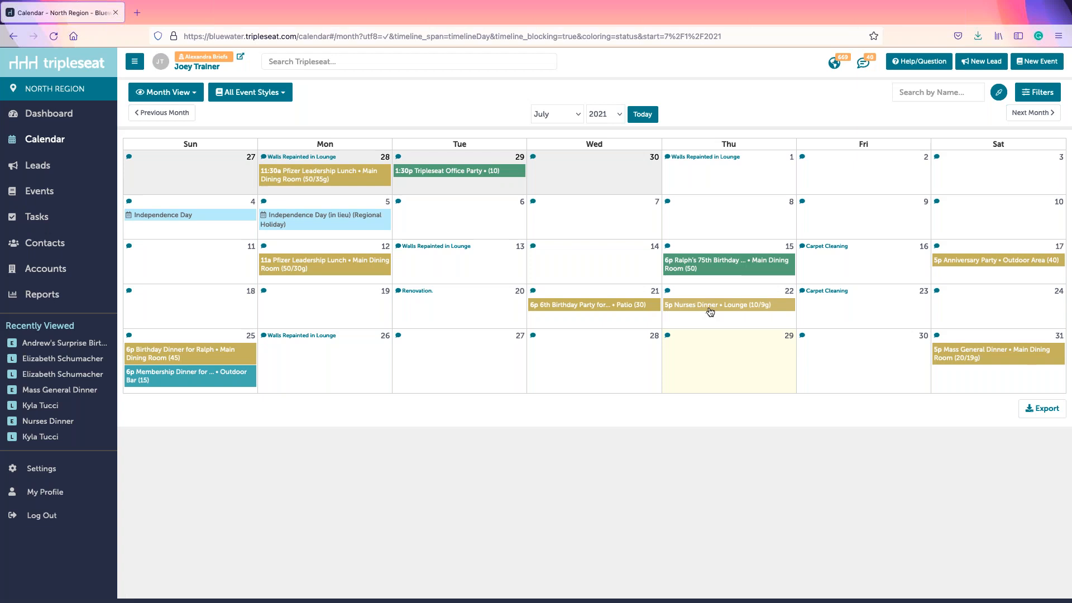
# Step: Start a new lead with the client's first and last name and attach the existing matching contact
pyautogui.moveTo(582, 297)
pyautogui.click(979, 63)
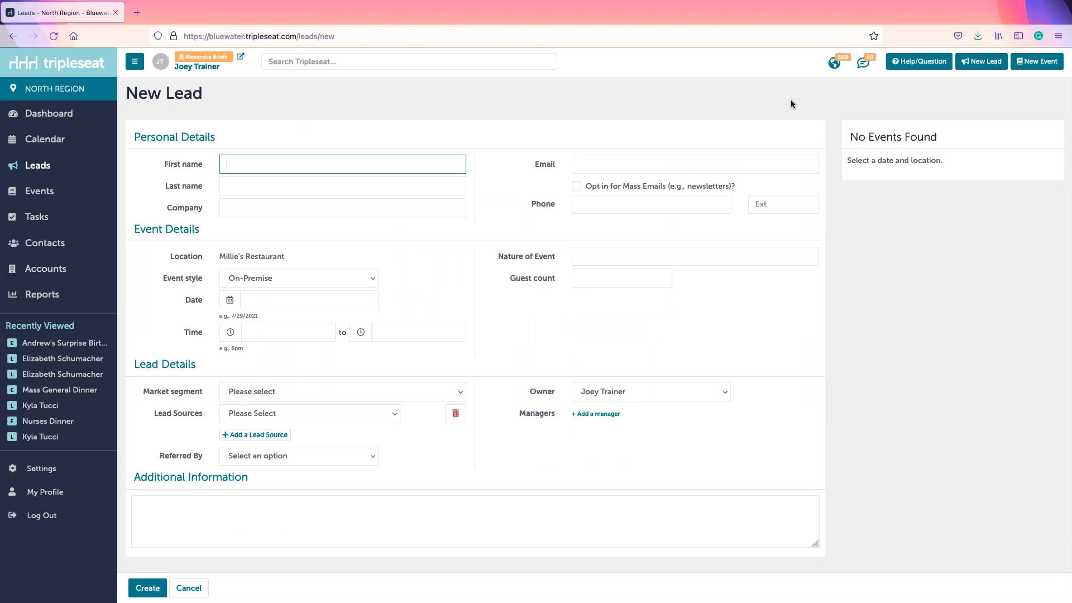
pyautogui.click(299, 191)
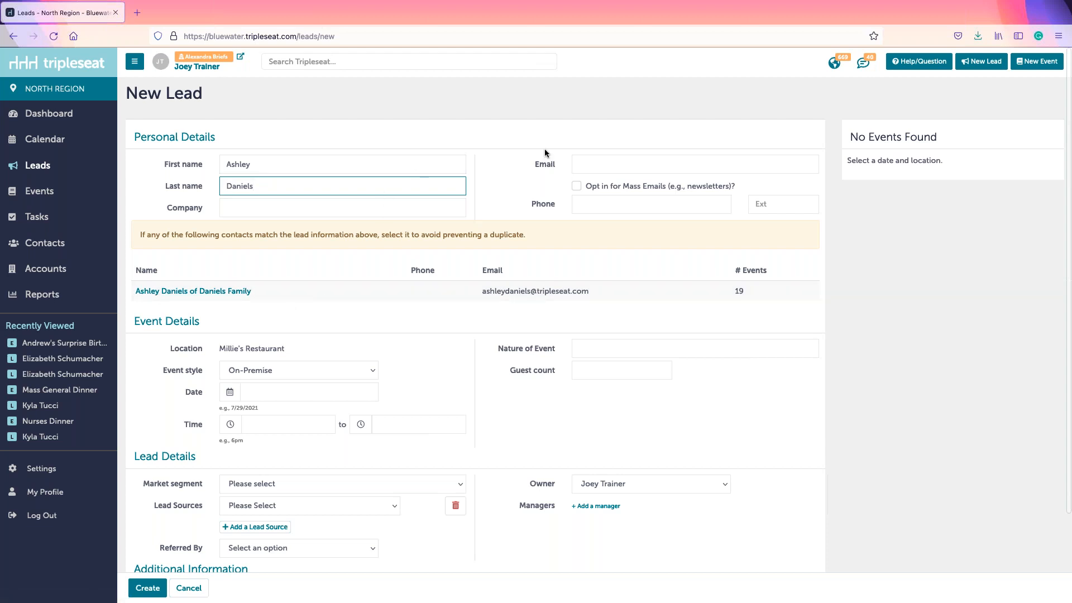
pyautogui.click(181, 291)
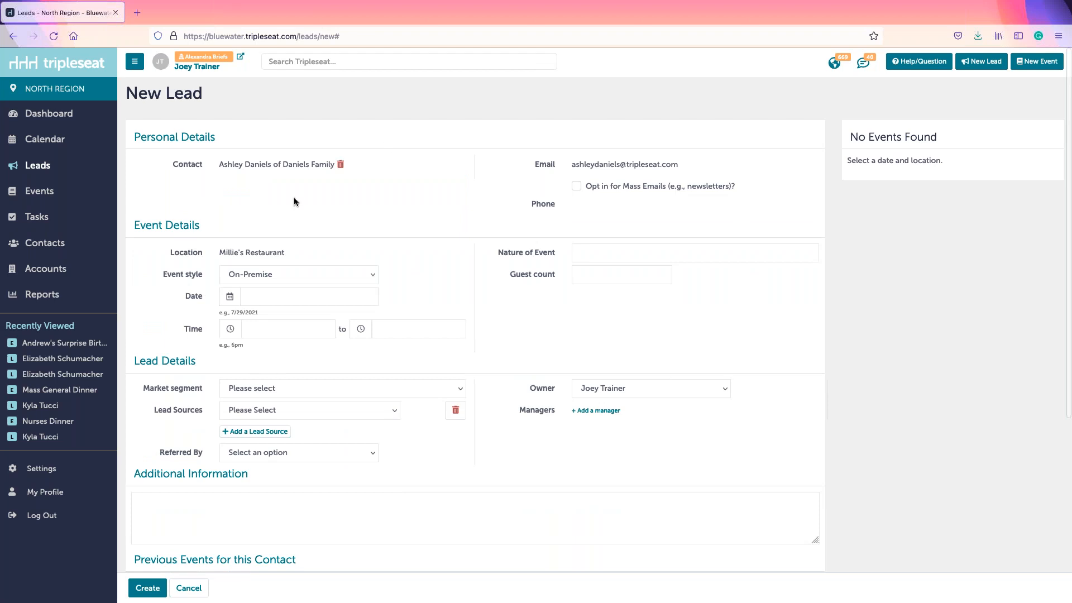
pyautogui.moveTo(217, 252); pyautogui.dragTo(281, 251)
# Step: Try the Full-Service, Drop-Off and Pick-Up Catering event styles, settling on On-Premise
pyautogui.click(281, 251)
pyautogui.click(290, 272)
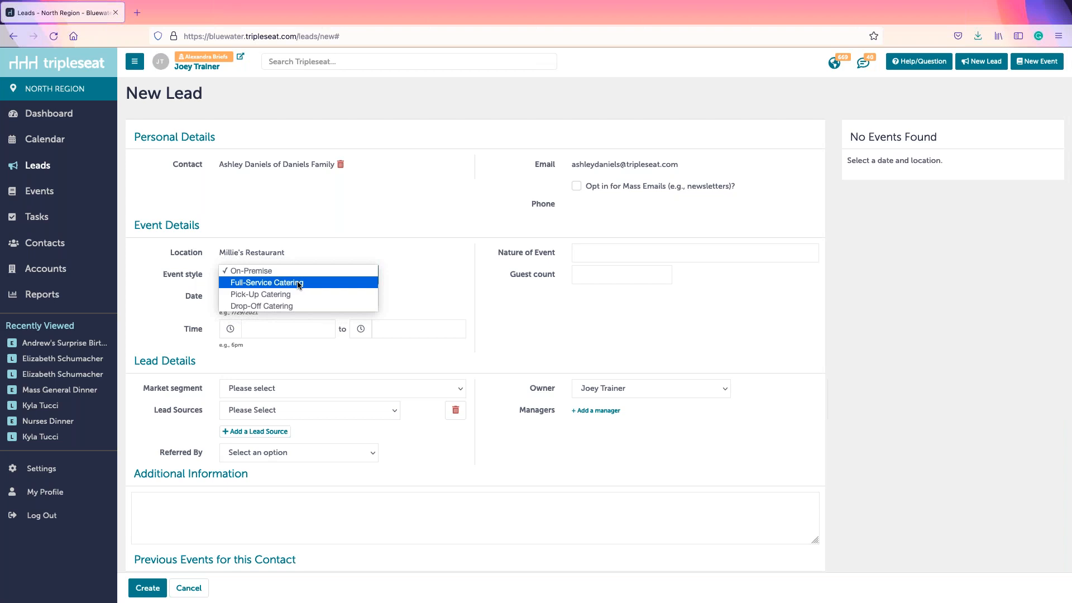
pyautogui.click(299, 283)
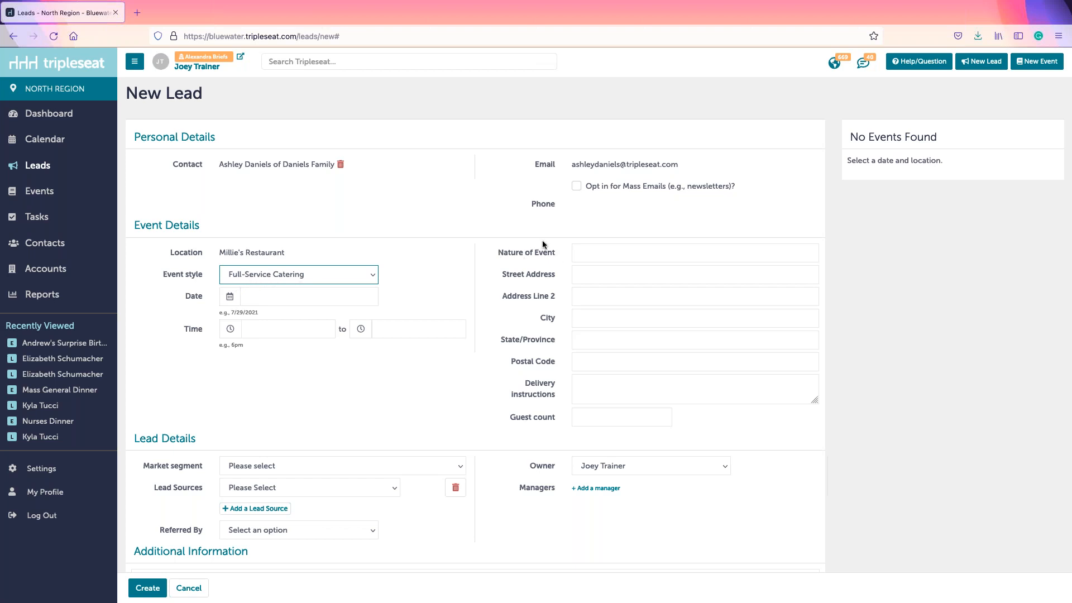
pyautogui.click(593, 276)
pyautogui.click(589, 296)
pyautogui.click(583, 317)
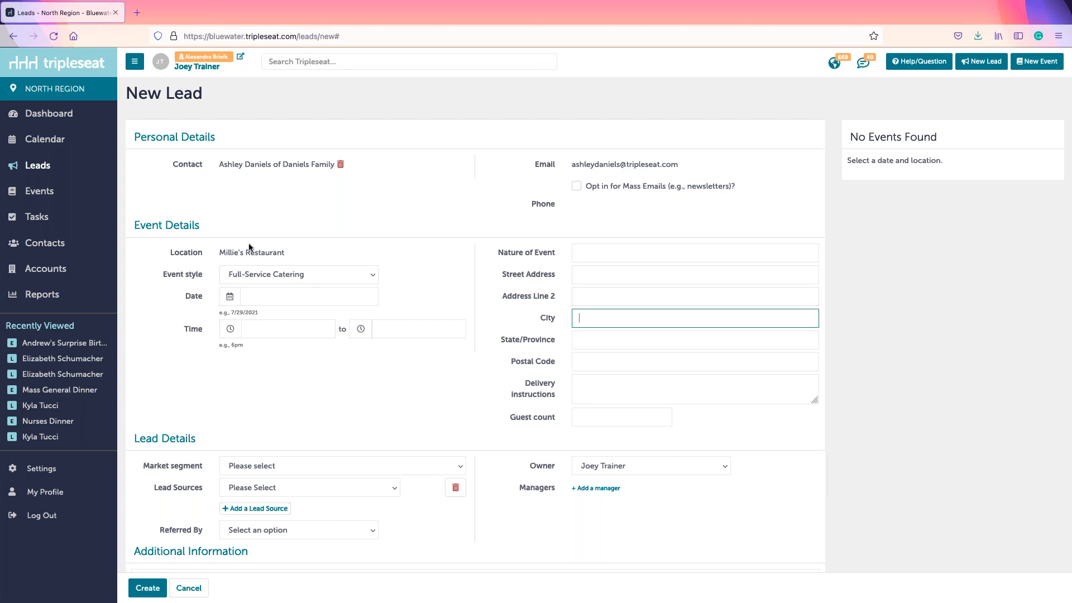
pyautogui.click(280, 277)
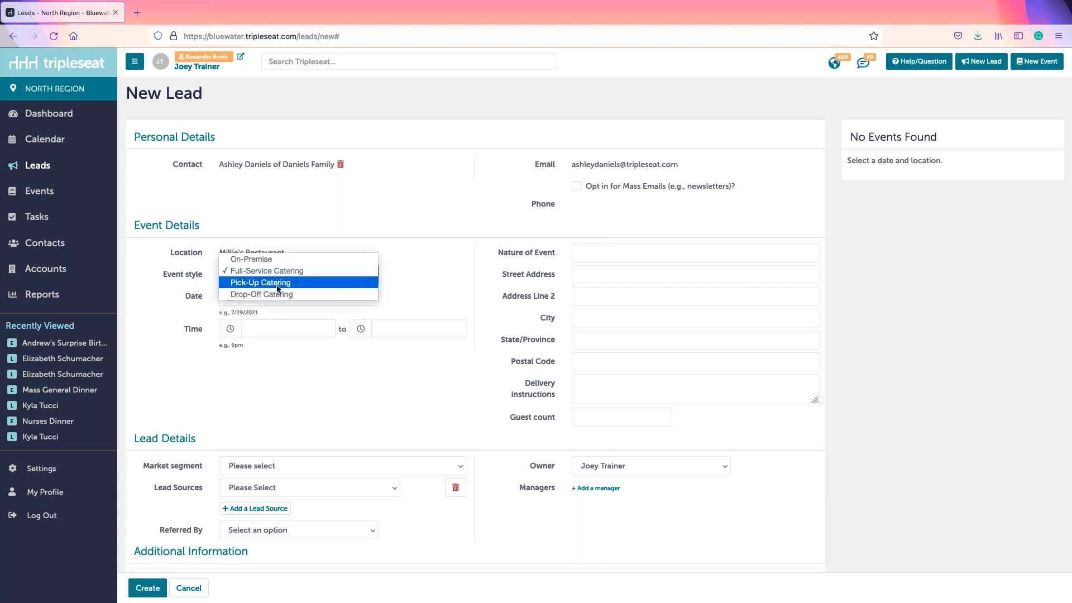
pyautogui.click(276, 295)
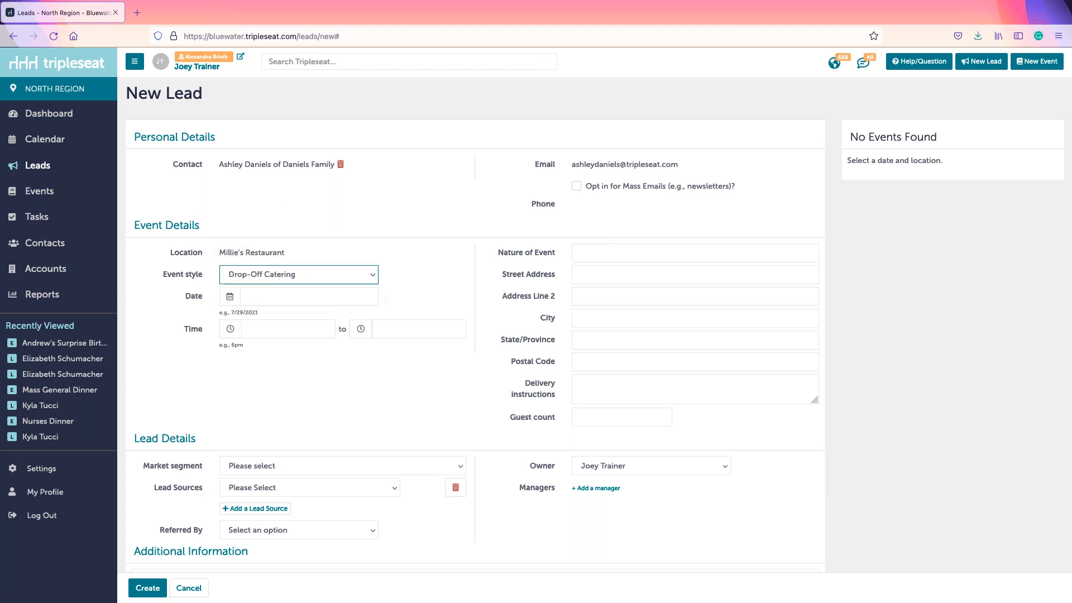
pyautogui.click(277, 275)
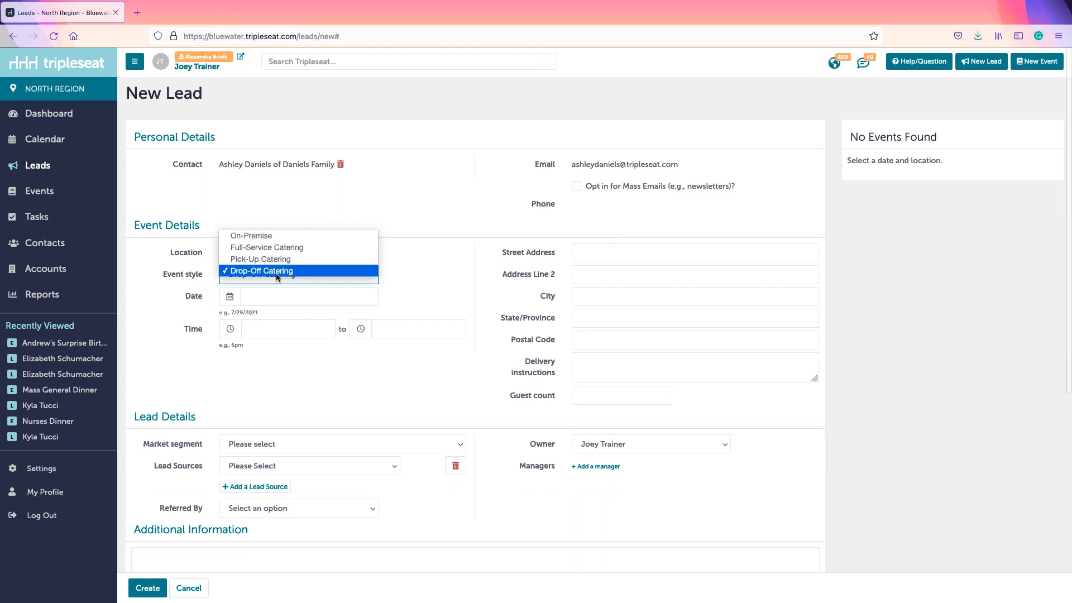
pyautogui.click(275, 260)
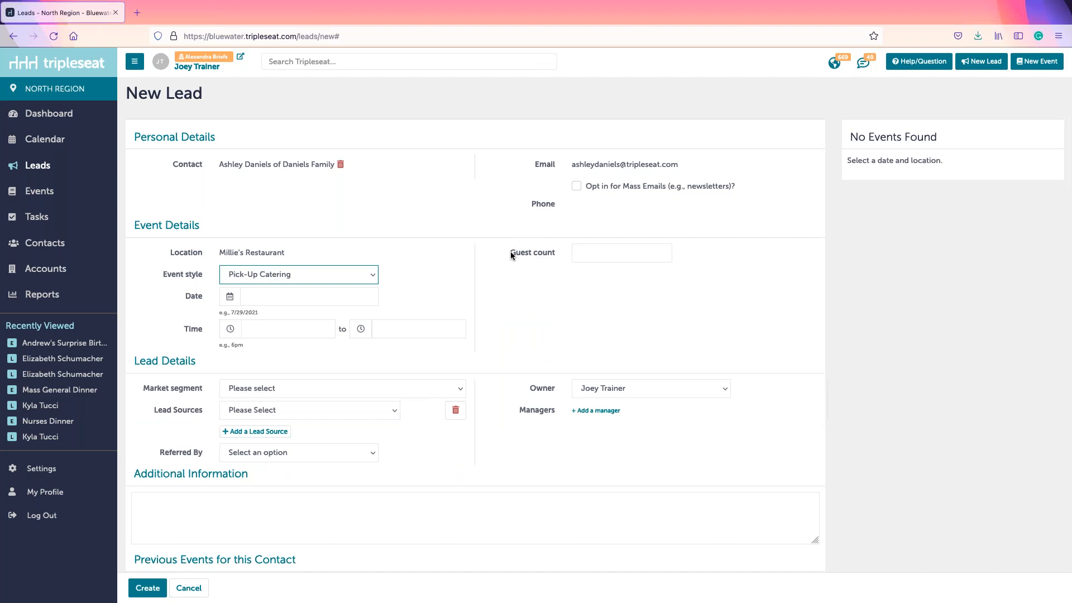
pyautogui.click(277, 274)
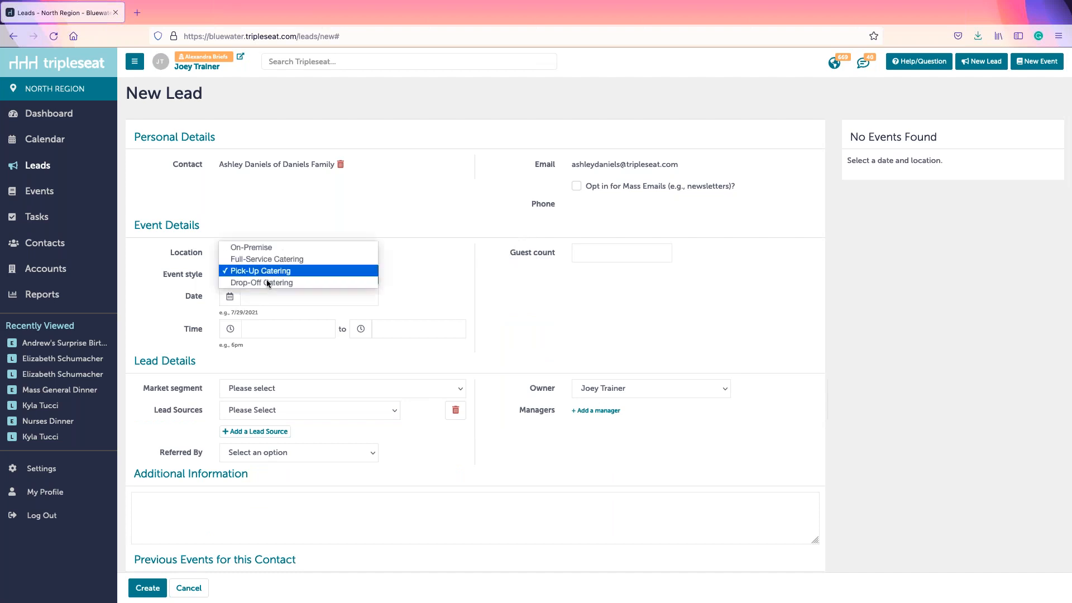
pyautogui.click(240, 248)
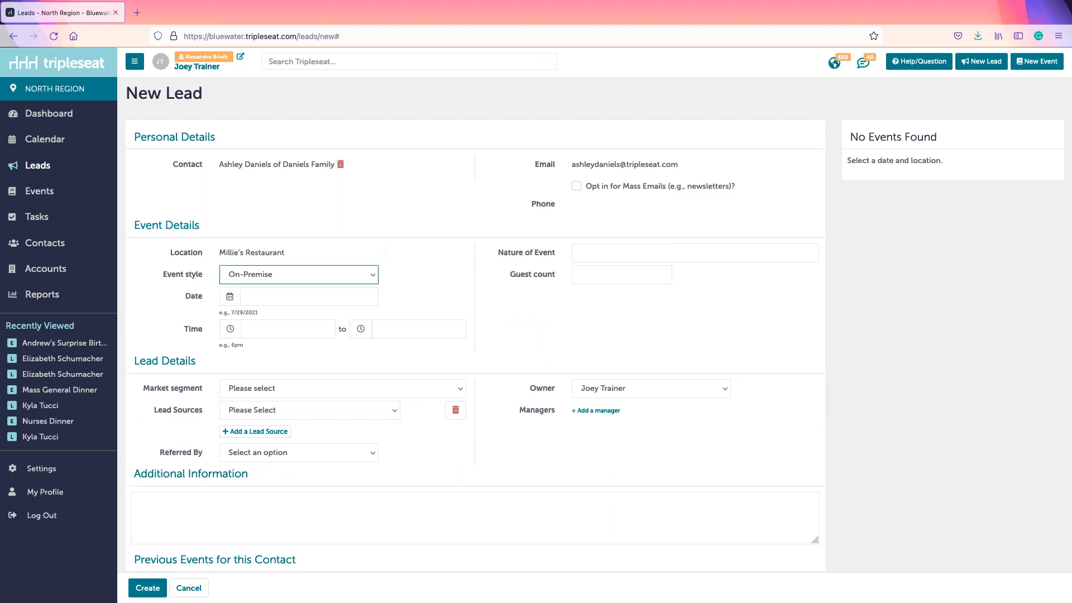
# Step: Enter '10th Anniversary Party' as the Nature of Event
pyautogui.click(658, 260)
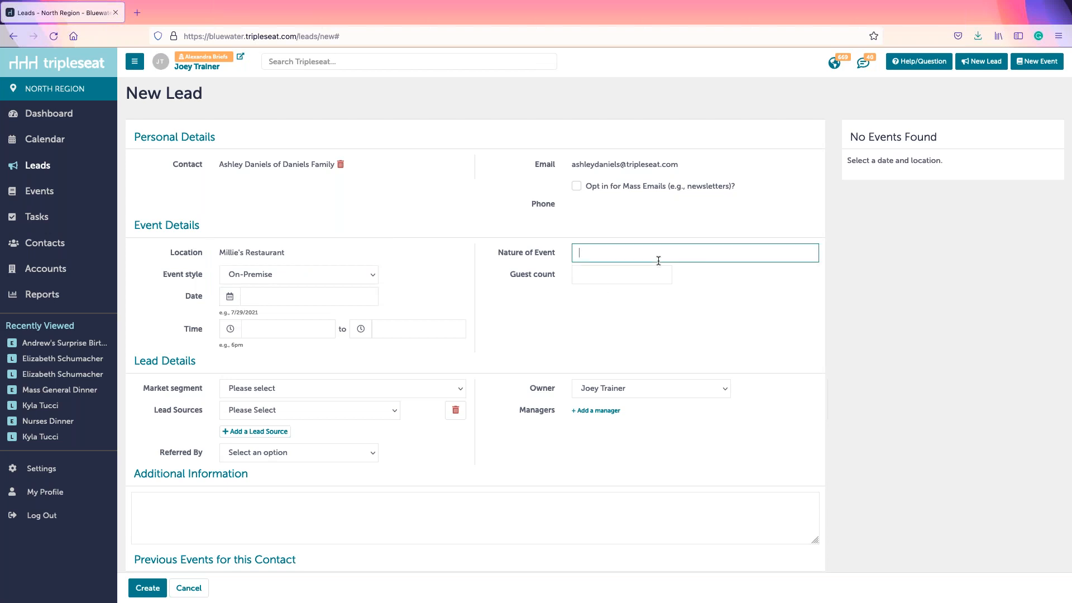
pyautogui.write('10TH')
pyautogui.press('BackSpace')
pyautogui.press('BackSpace')
pyautogui.write('tH')
pyautogui.press('BackSpace')
pyautogui.write('h Anniversary Party')
pyautogui.click(626, 274)
# Step: Enter a guest count of 50 and set the event date to August 28, 2021
pyautogui.write('50')
pyautogui.click(392, 287)
pyautogui.click(342, 297)
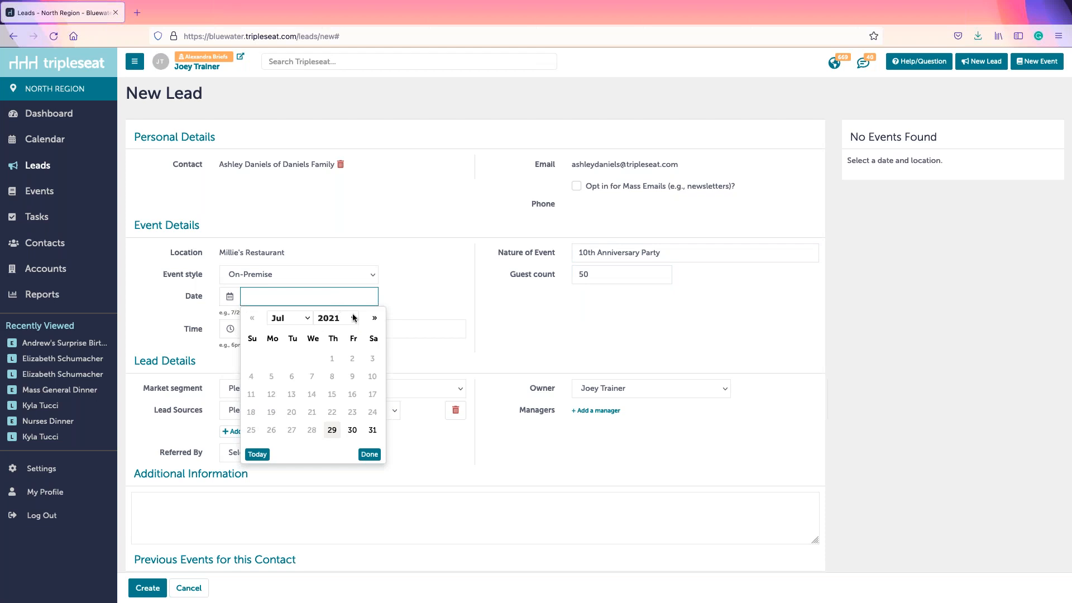
pyautogui.click(373, 319)
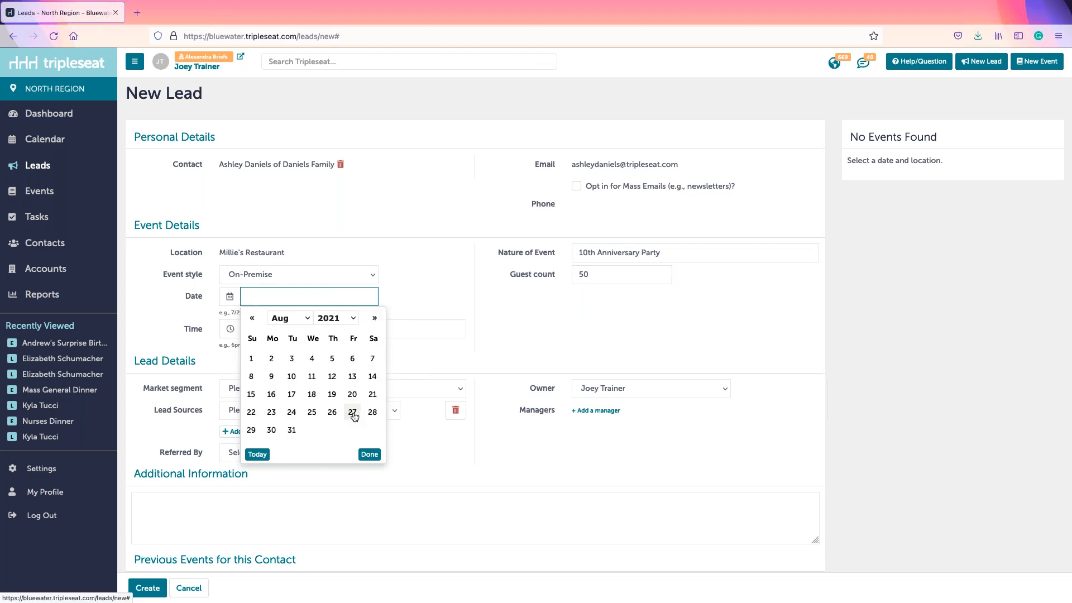
pyautogui.click(373, 412)
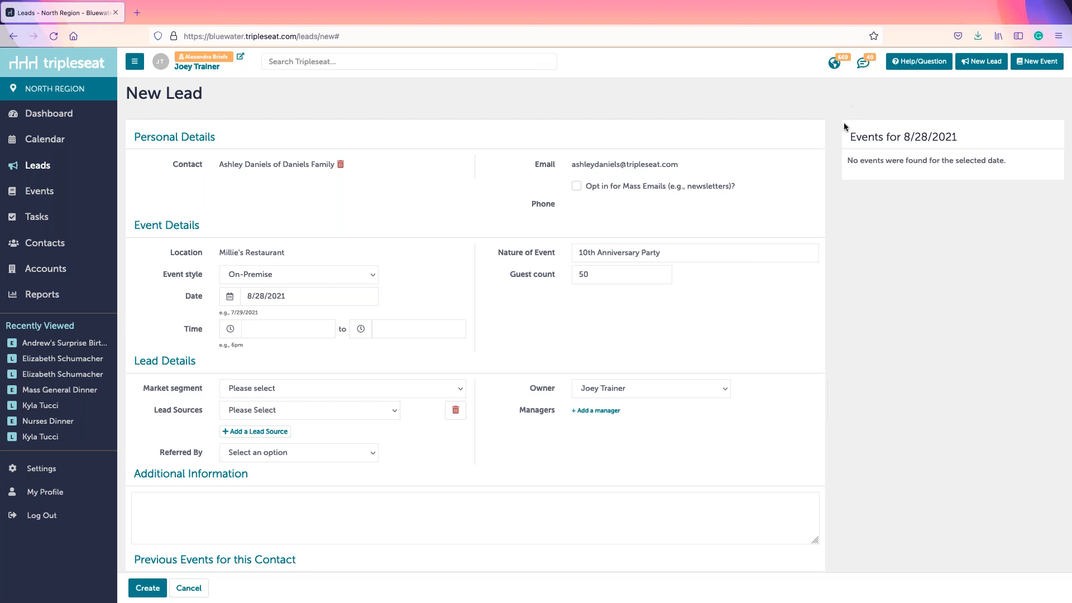
pyautogui.moveTo(845, 136); pyautogui.dragTo(960, 133)
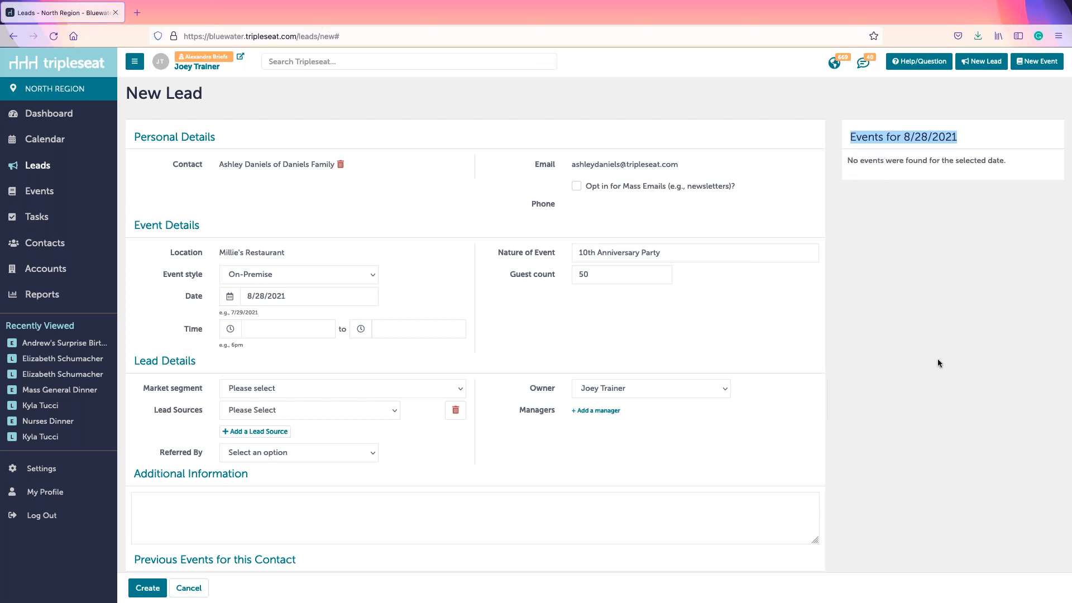
pyautogui.click(917, 193)
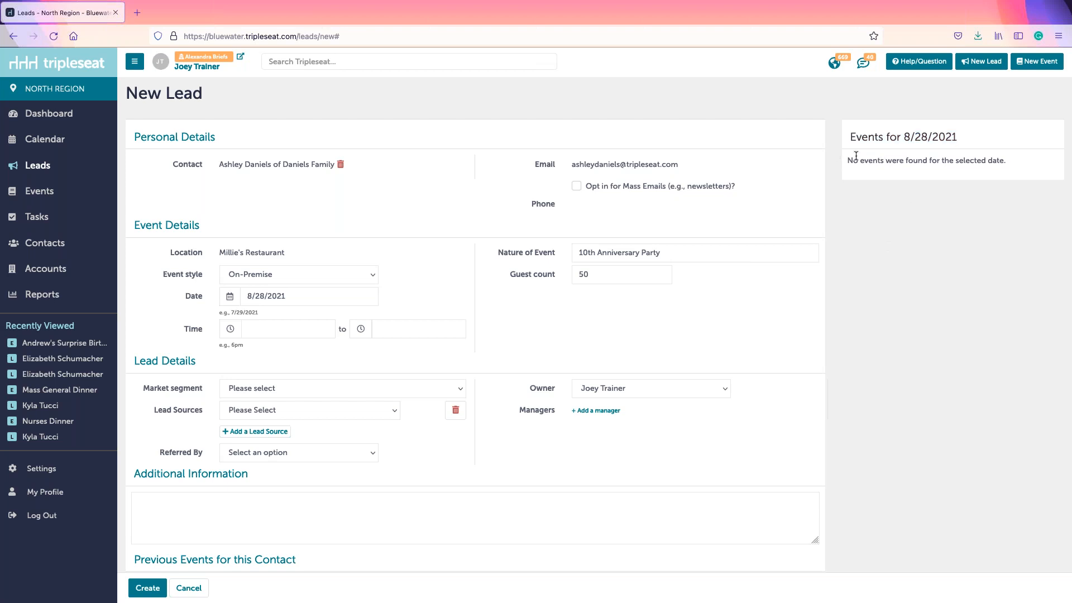
# Step: Set the event to run from 6:00pm to 8:30pm
pyautogui.click(275, 332)
pyautogui.scroll(-5, 271, 384)
pyautogui.scroll(2, 272, 385)
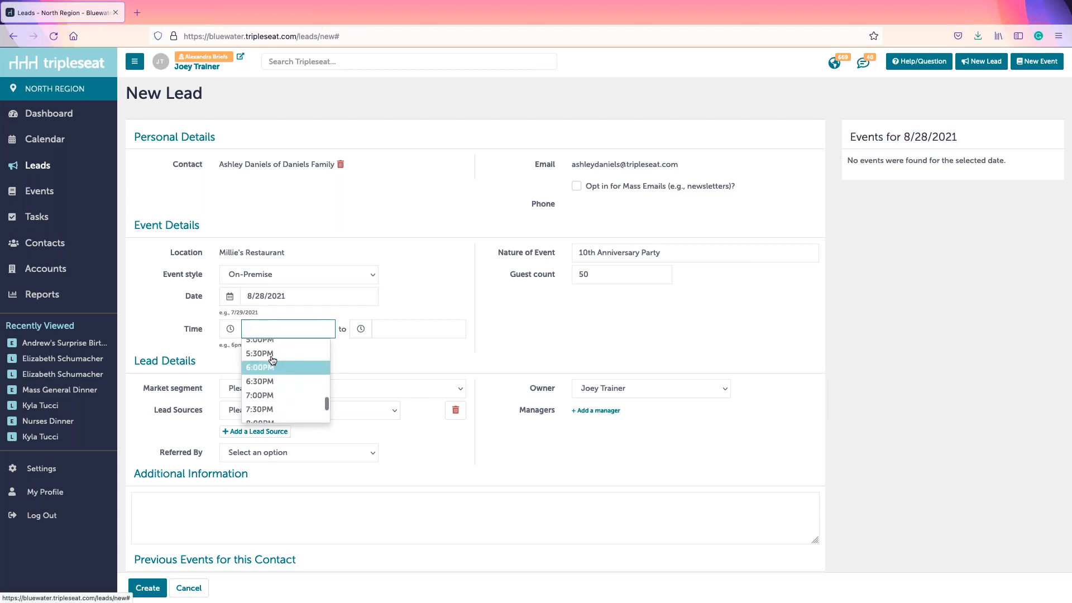
pyautogui.click(277, 364)
pyautogui.click(416, 329)
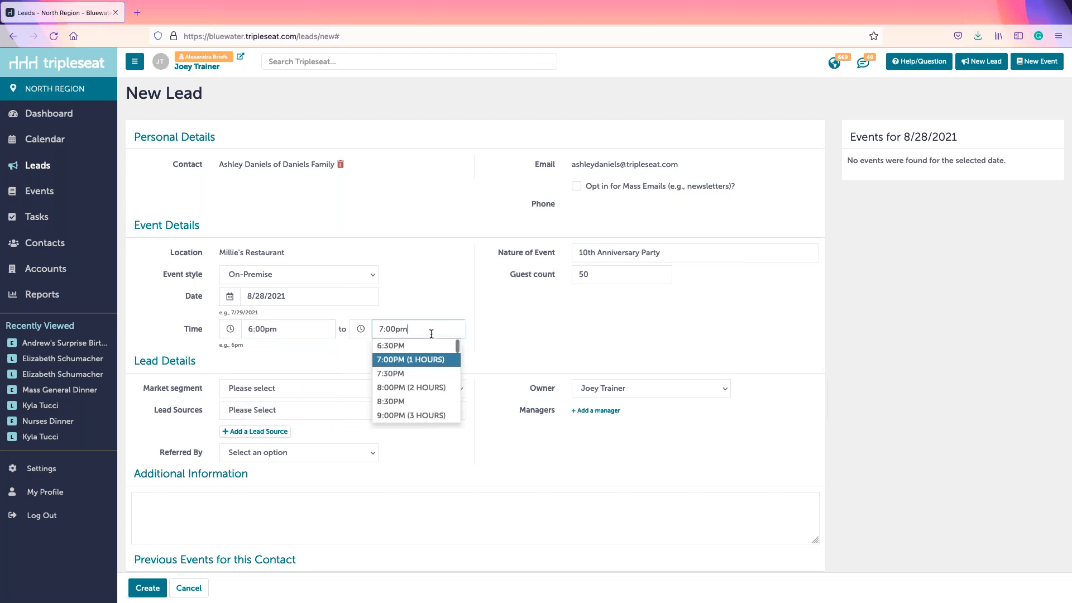
pyautogui.click(402, 406)
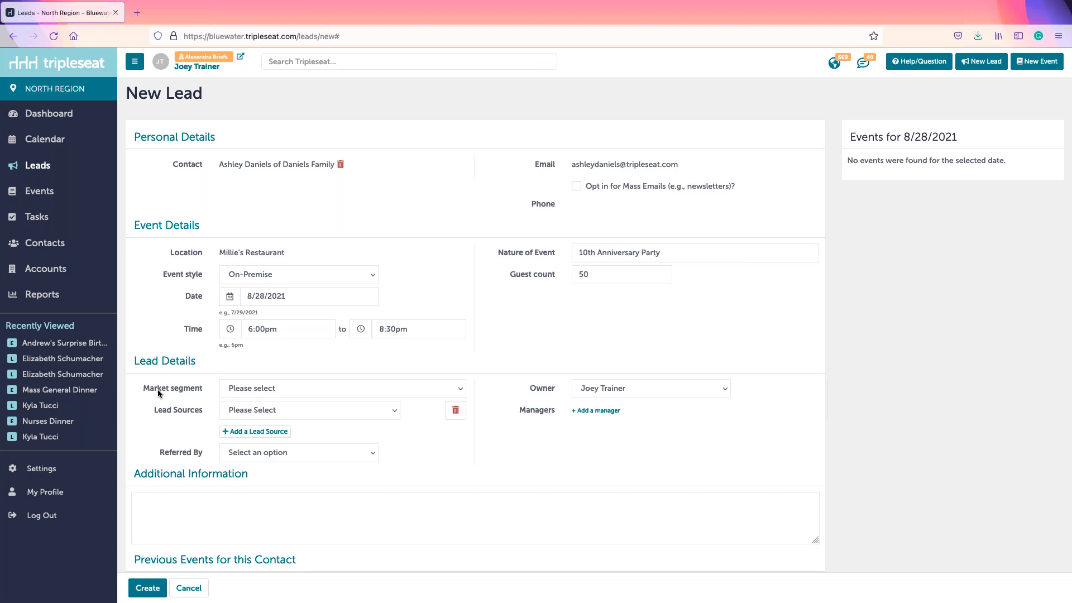
# Step: Set market segment to Social and lead source to Phone Inquiry, leaving Additional Information blank
pyautogui.click(234, 391)
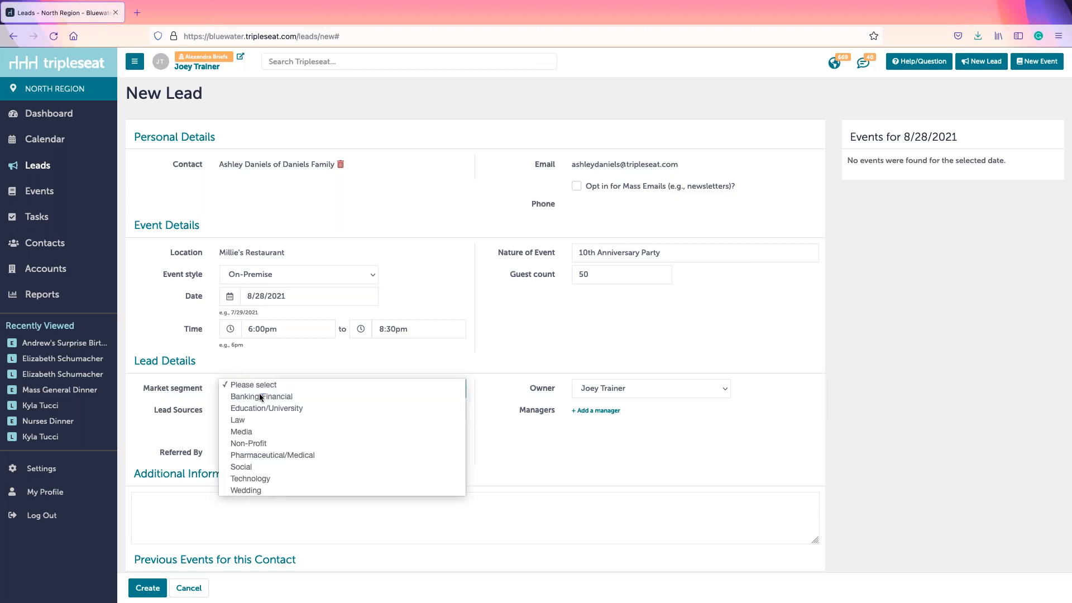
pyautogui.click(247, 467)
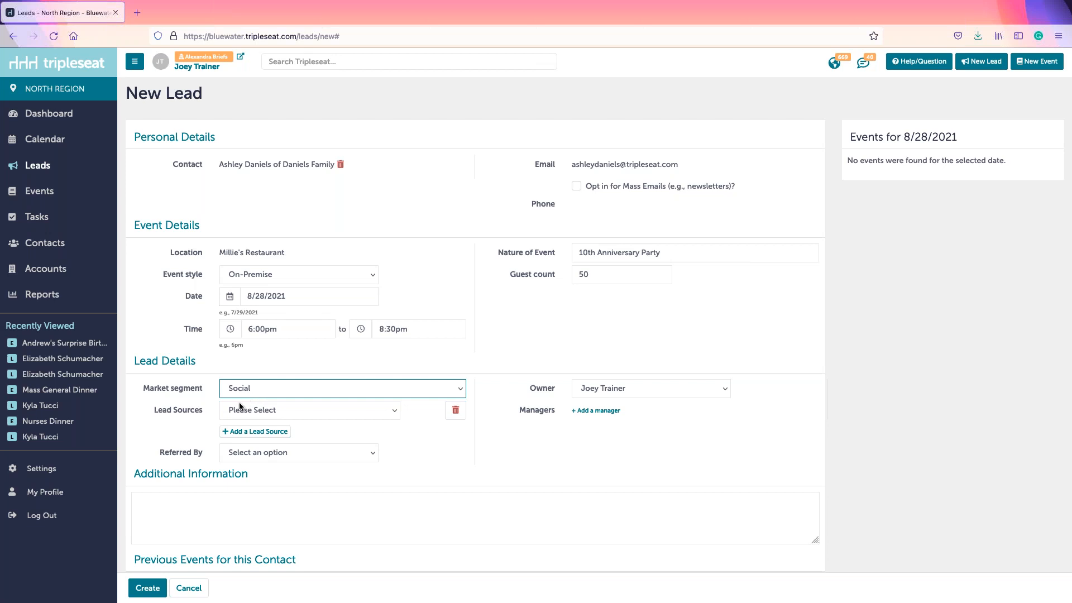
pyautogui.moveTo(155, 410); pyautogui.dragTo(193, 411)
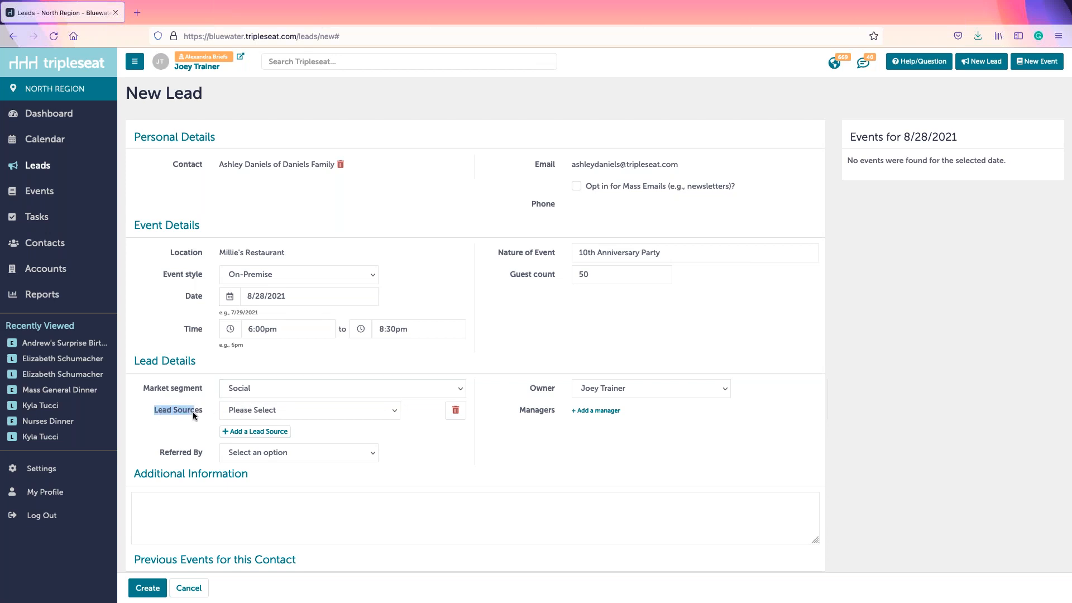
pyautogui.click(269, 409)
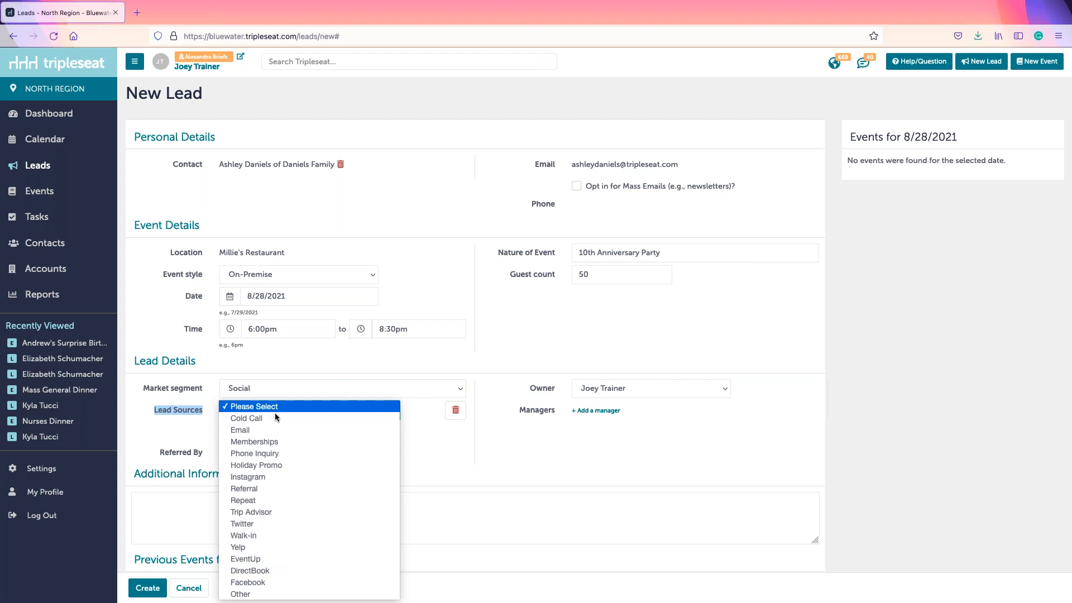
pyautogui.click(240, 454)
pyautogui.click(386, 459)
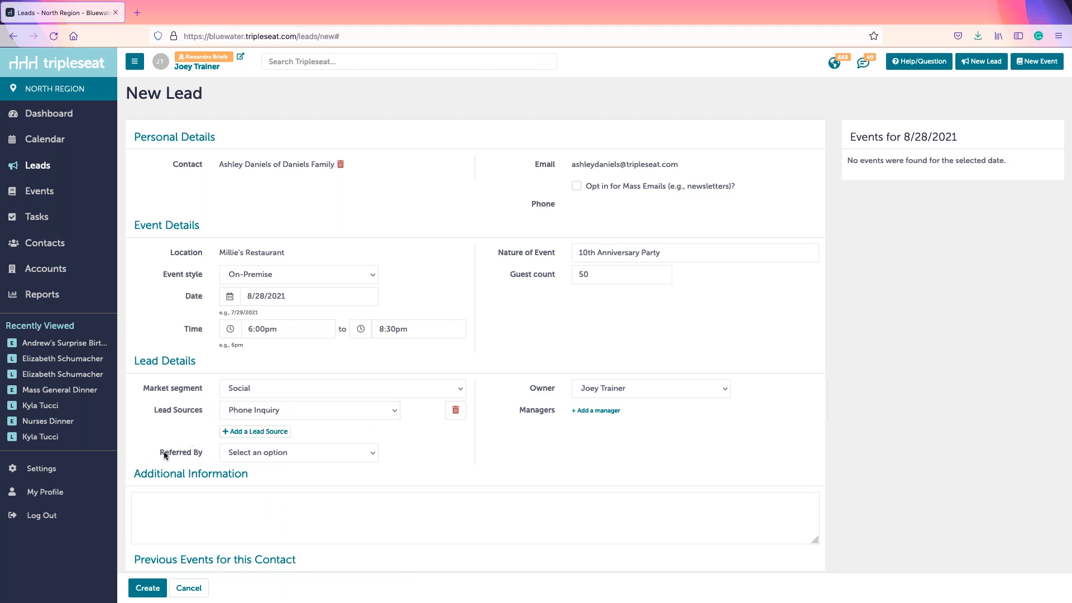
pyautogui.click(196, 527)
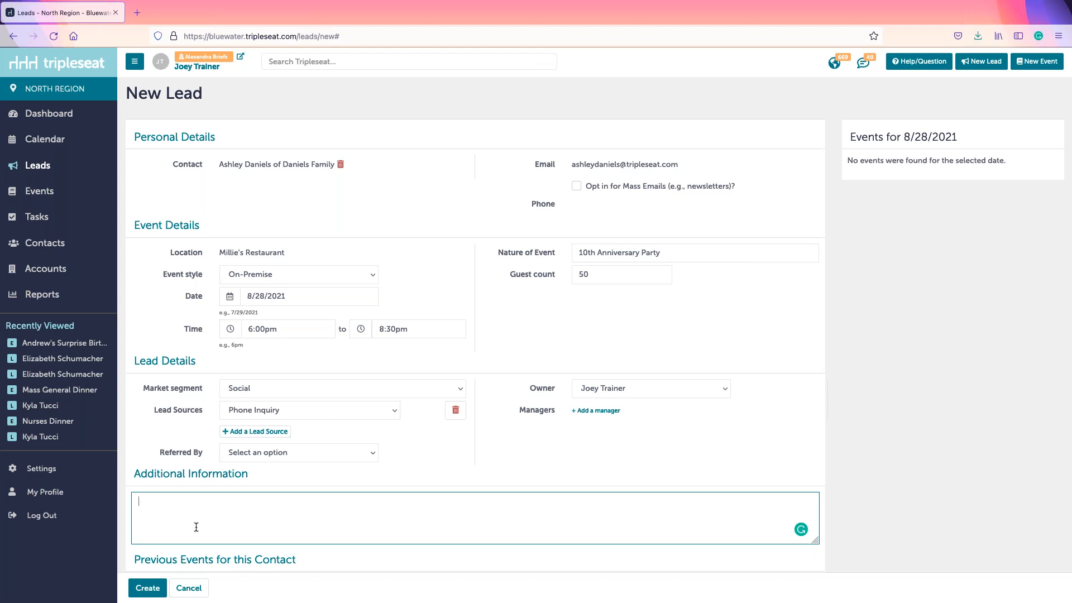
pyautogui.moveTo(140, 480); pyautogui.dragTo(276, 483)
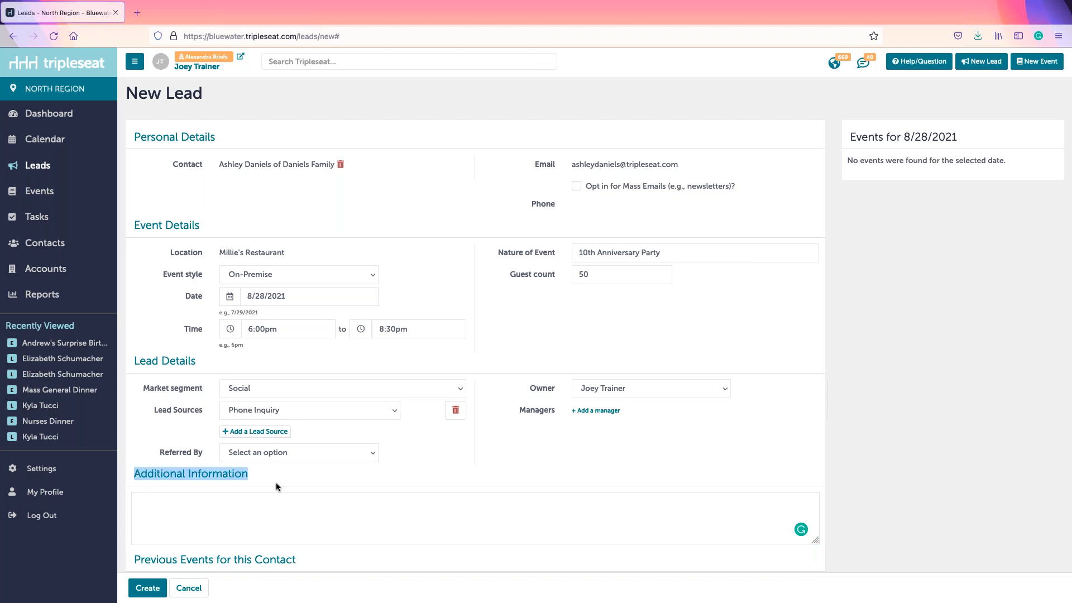
pyautogui.click(141, 478)
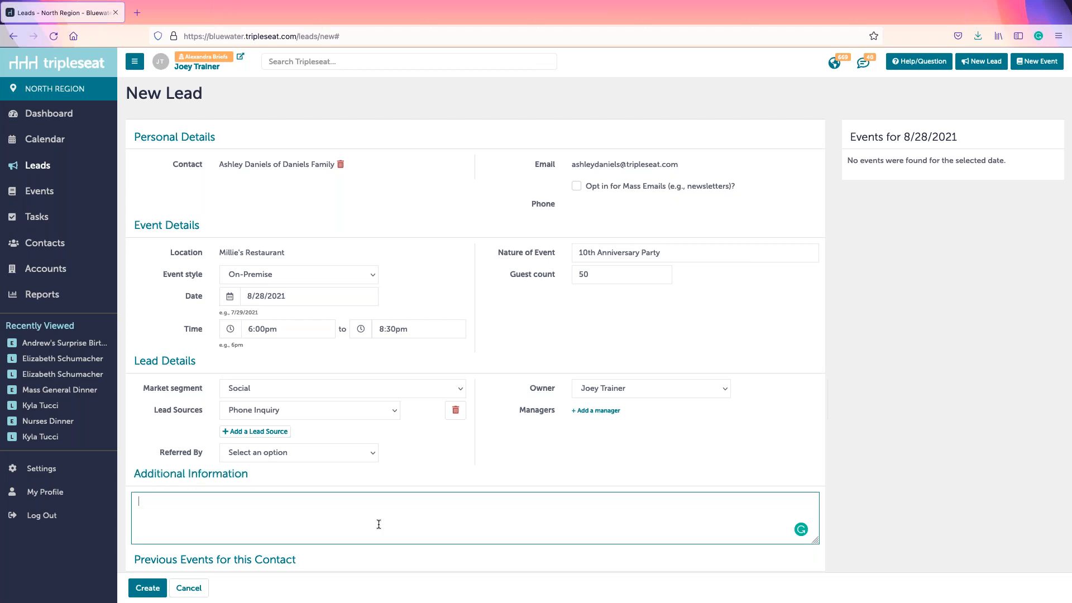
# Step: Save the 10th Anniversary Party lead and open its detail page from the Leads list
pyautogui.click(146, 588)
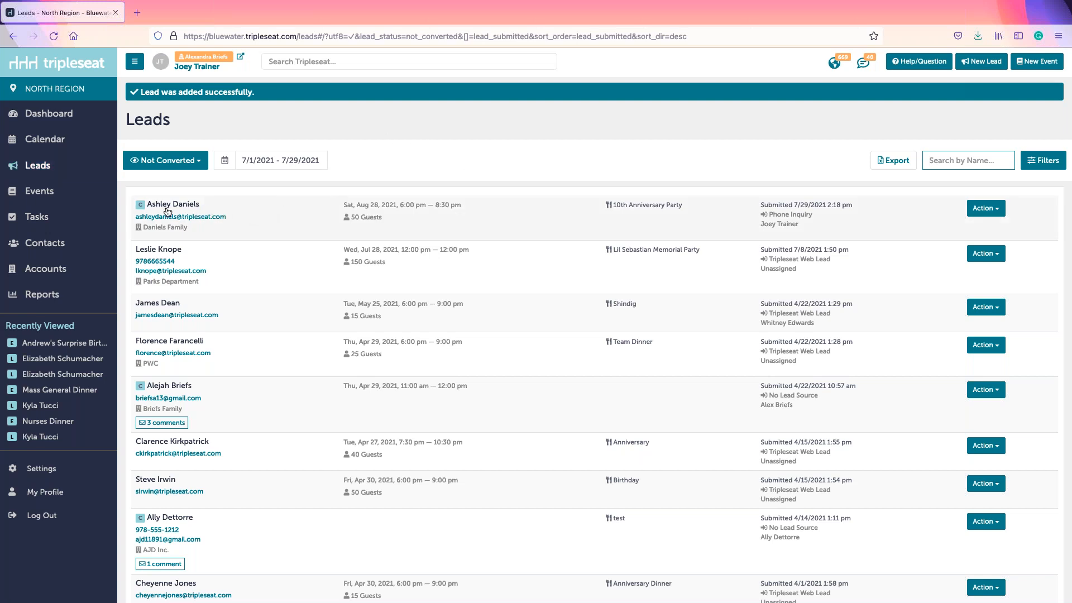
pyautogui.click(283, 220)
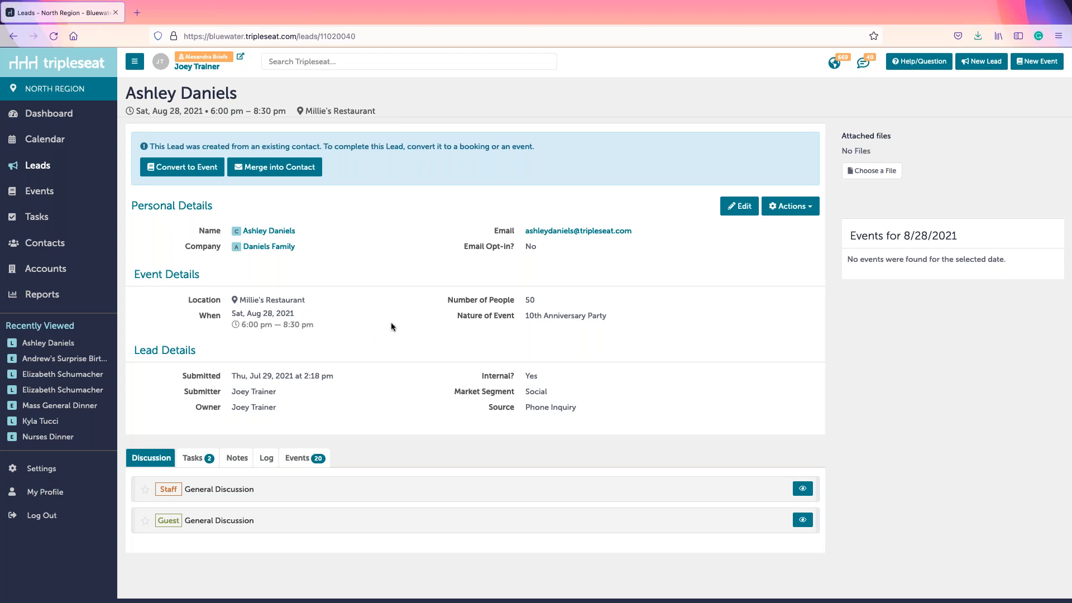
# Step: Check the lead's open tasks, then expand the Guest General Discussion thread under Discussion
pyautogui.moveTo(848, 235); pyautogui.dragTo(977, 232)
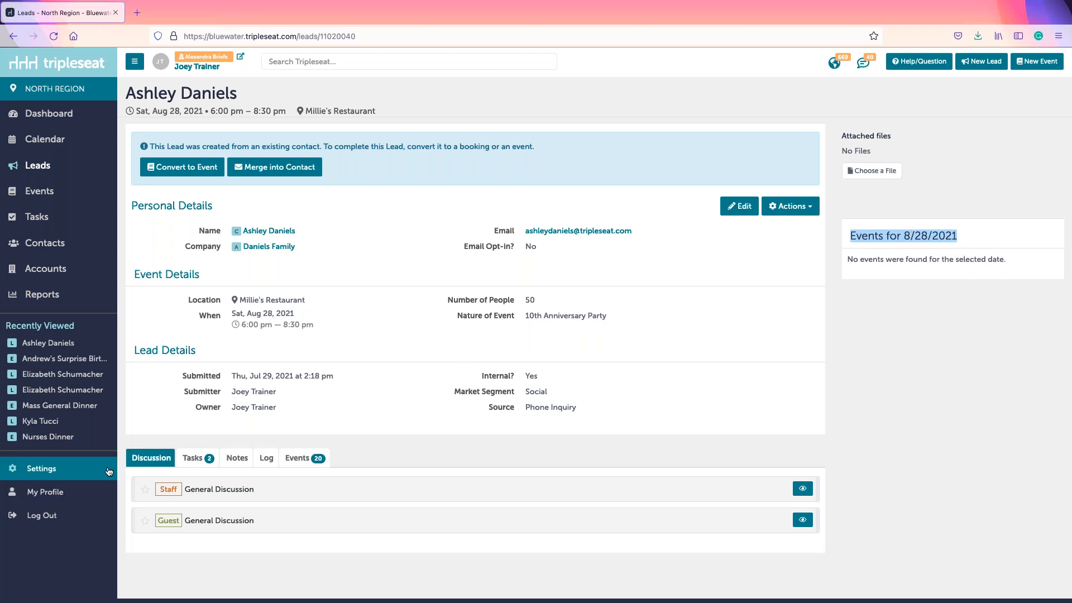
pyautogui.click(193, 458)
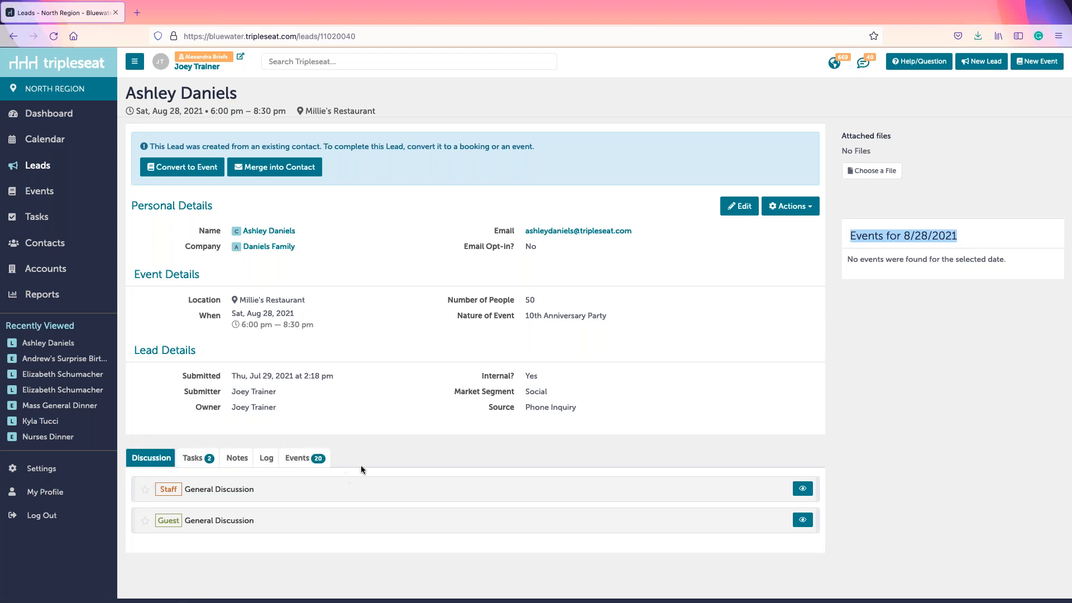
pyautogui.click(189, 459)
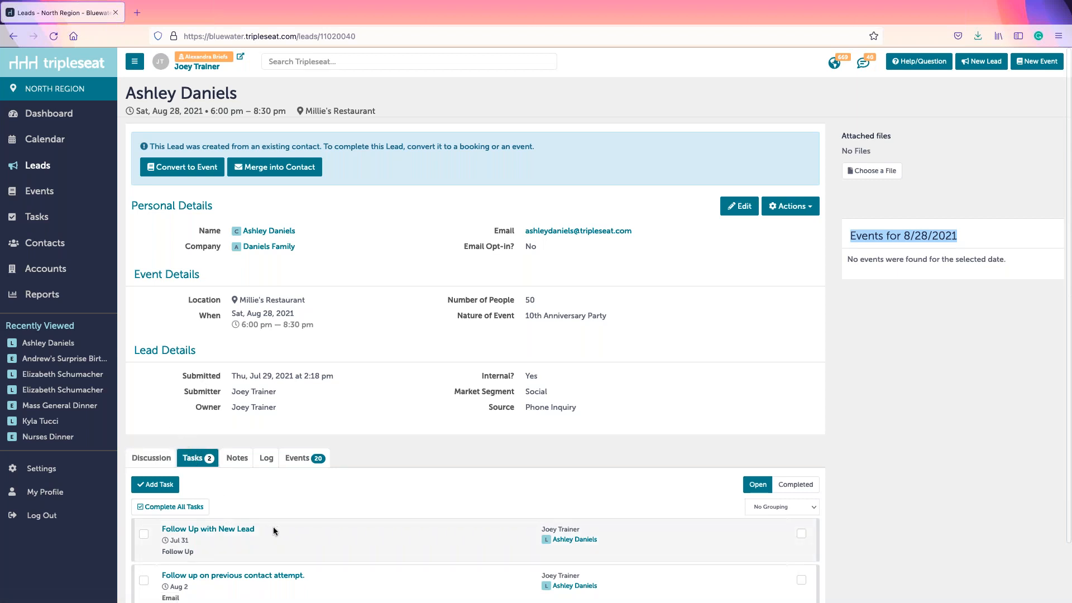
pyautogui.click(168, 459)
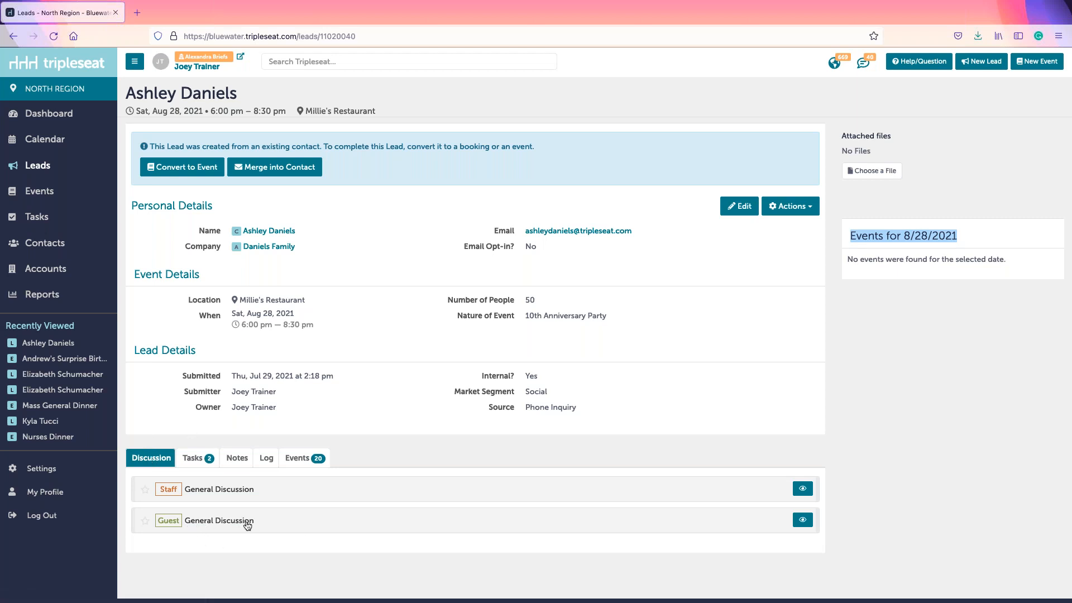
pyautogui.click(215, 525)
pyautogui.scroll(-1, 363, 528)
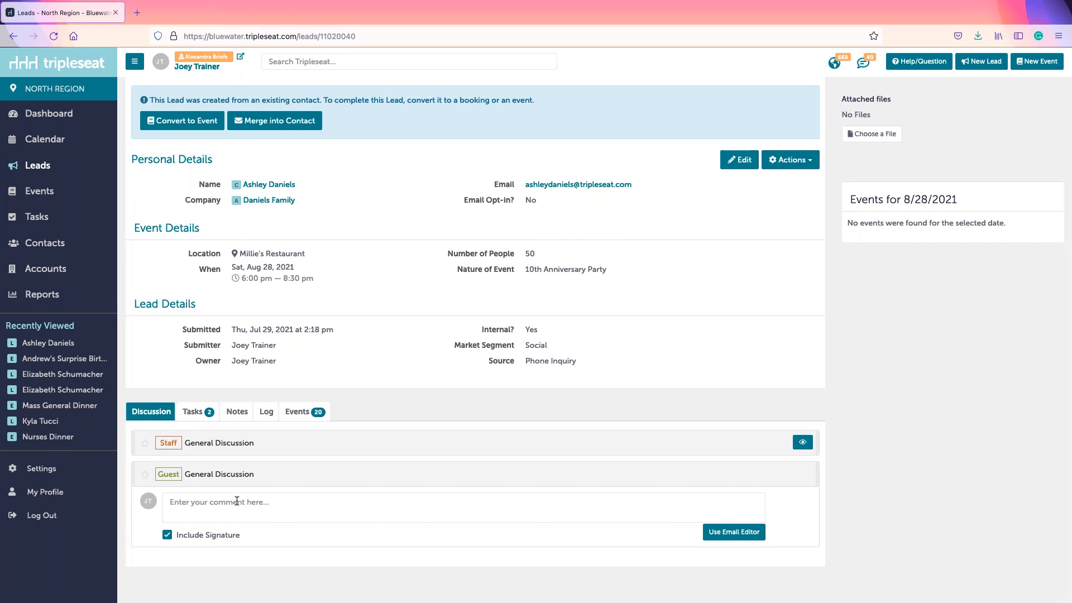
# Step: Start a comment in Guest General Discussion and switch it to the Email Editor's template choices
pyautogui.click(202, 508)
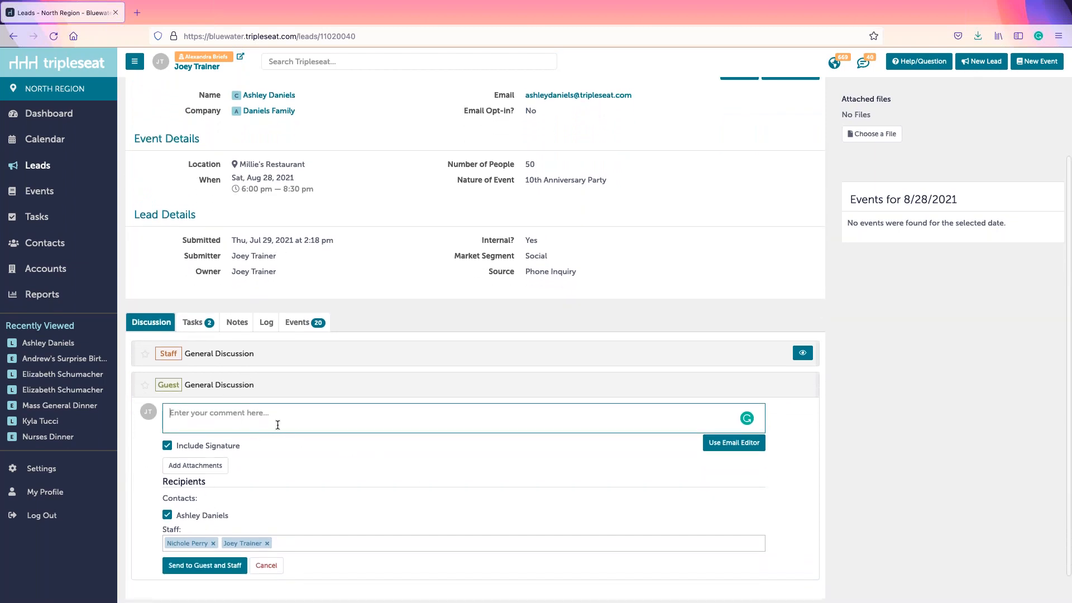
pyautogui.click(721, 447)
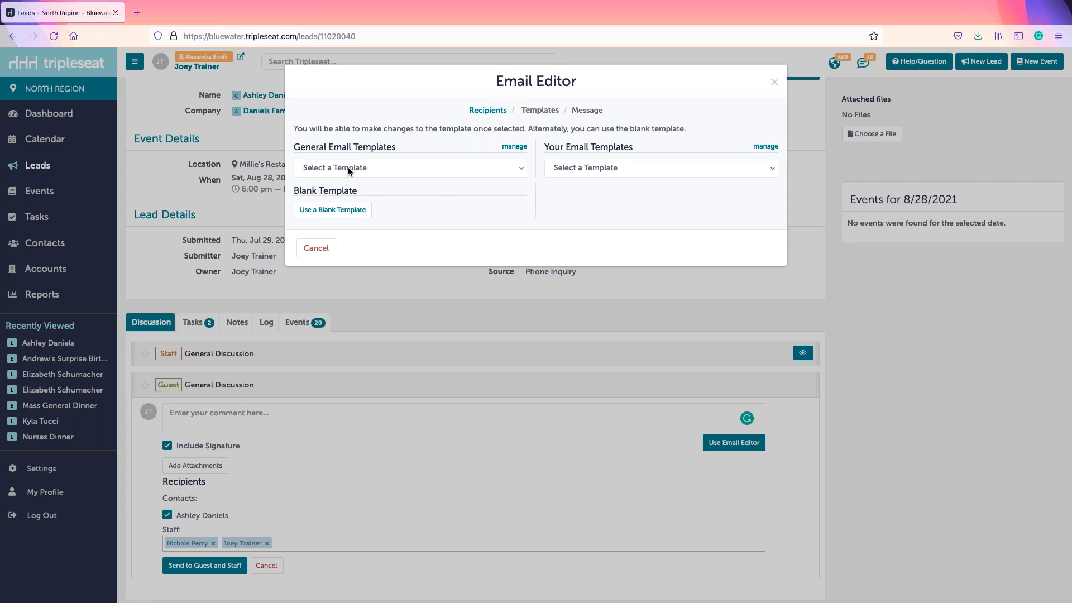
# Step: Send the Lead Response Date Not Available template saying August 28, 2021 is fully booked
pyautogui.moveTo(301, 146); pyautogui.dragTo(400, 151)
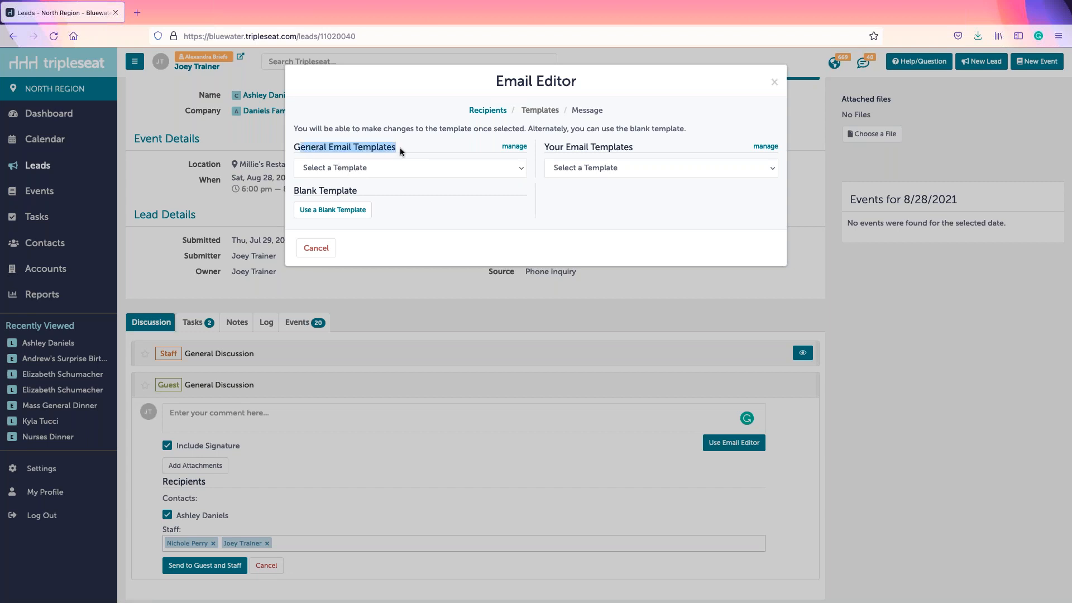
pyautogui.click(378, 167)
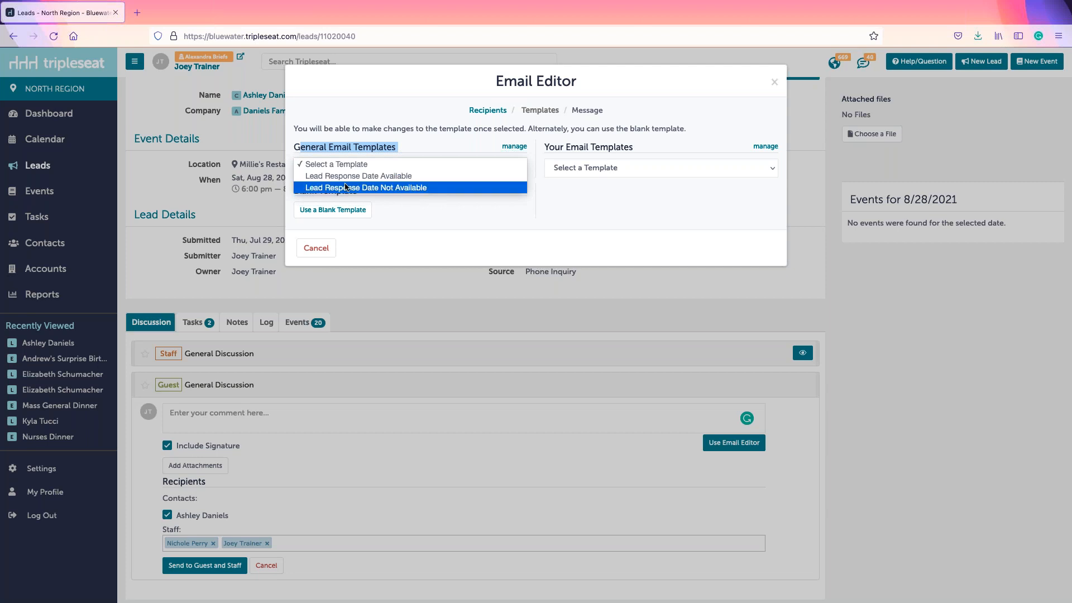
pyautogui.click(317, 189)
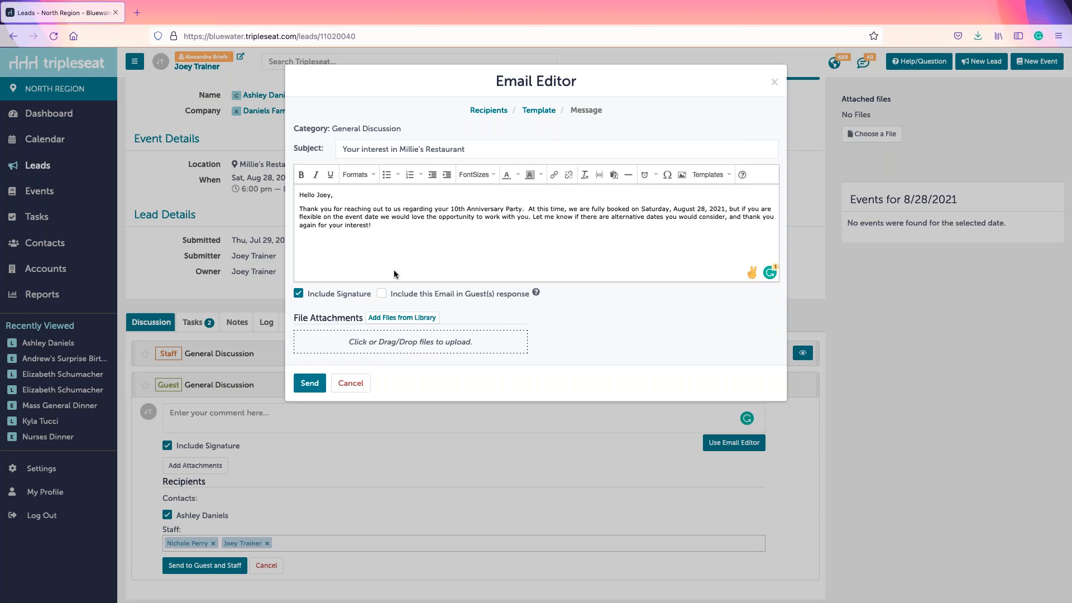
pyautogui.click(310, 387)
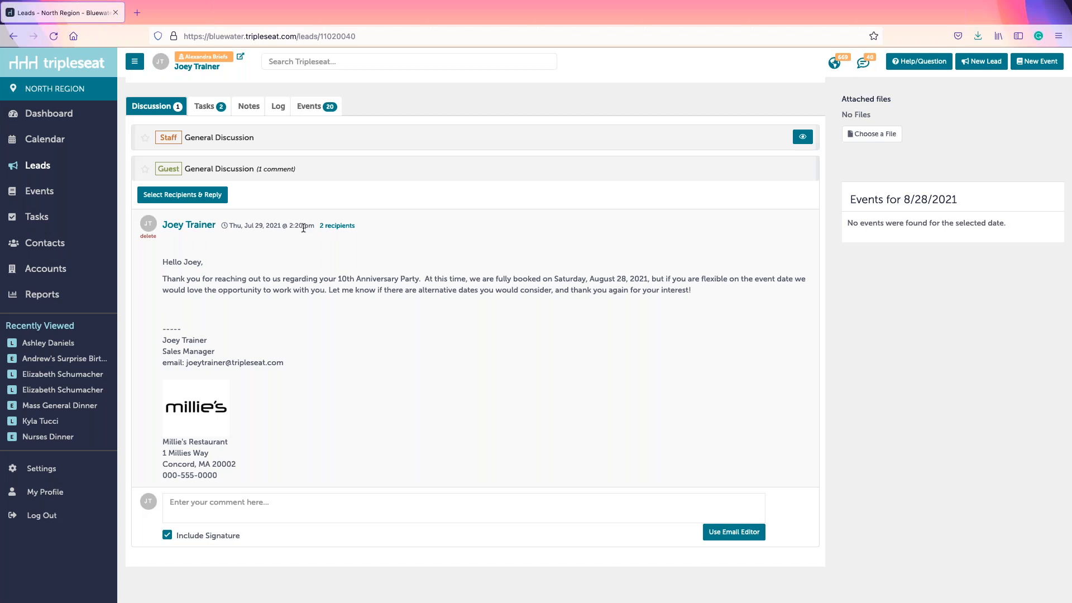
# Step: Review the sent email's greeting and message, then collapse the Guest General Discussion thread
pyautogui.moveTo(163, 262)
pyautogui.mouseDown()
pyautogui.moveTo(289, 341)
pyautogui.moveTo(318, 303)
pyautogui.mouseUp()
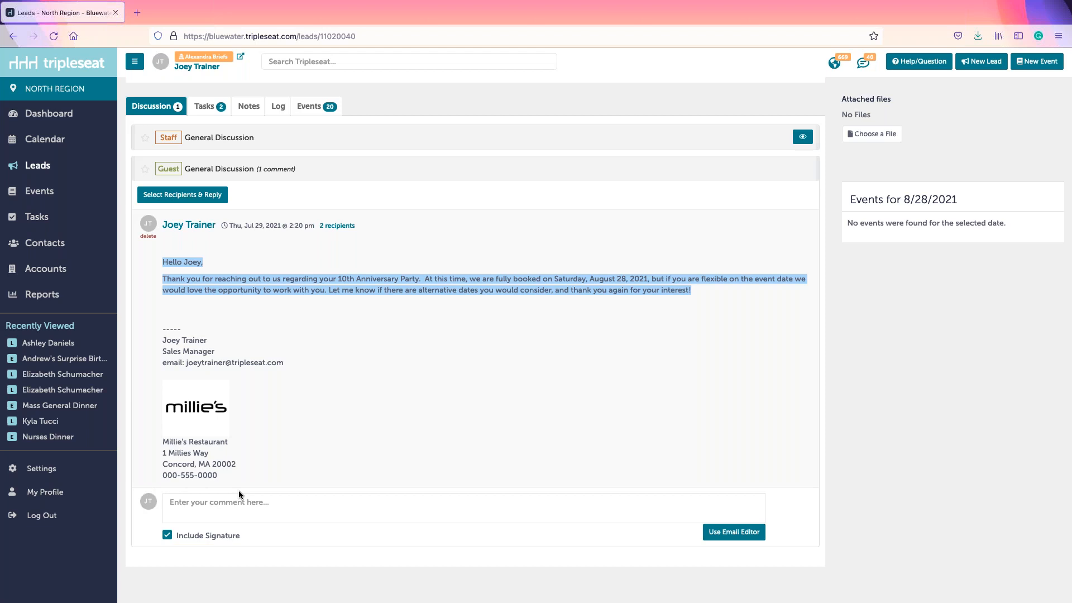
pyautogui.click(300, 388)
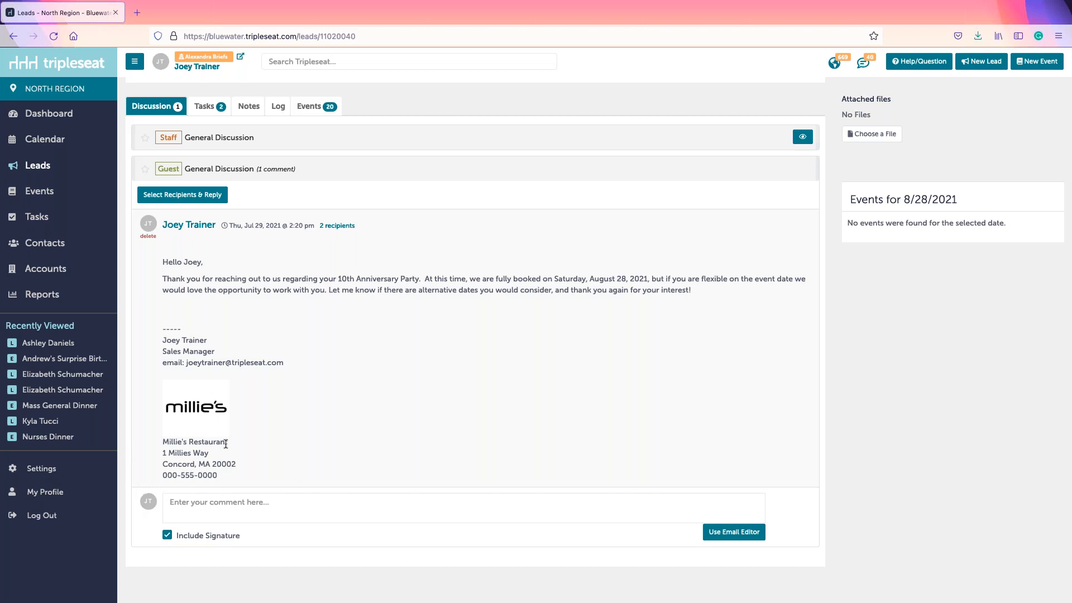
pyautogui.click(305, 177)
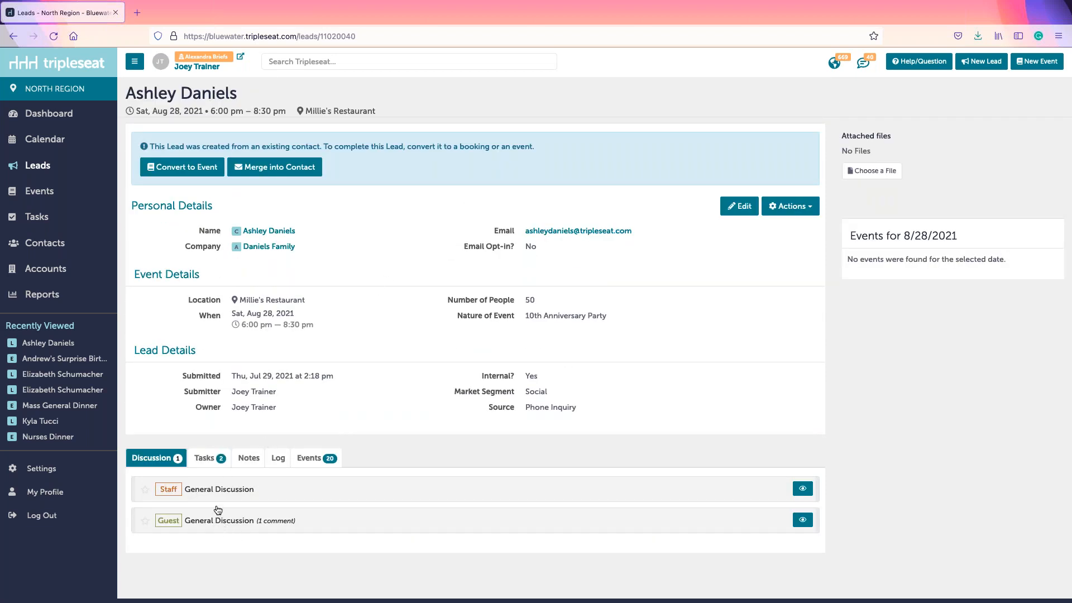
pyautogui.click(207, 460)
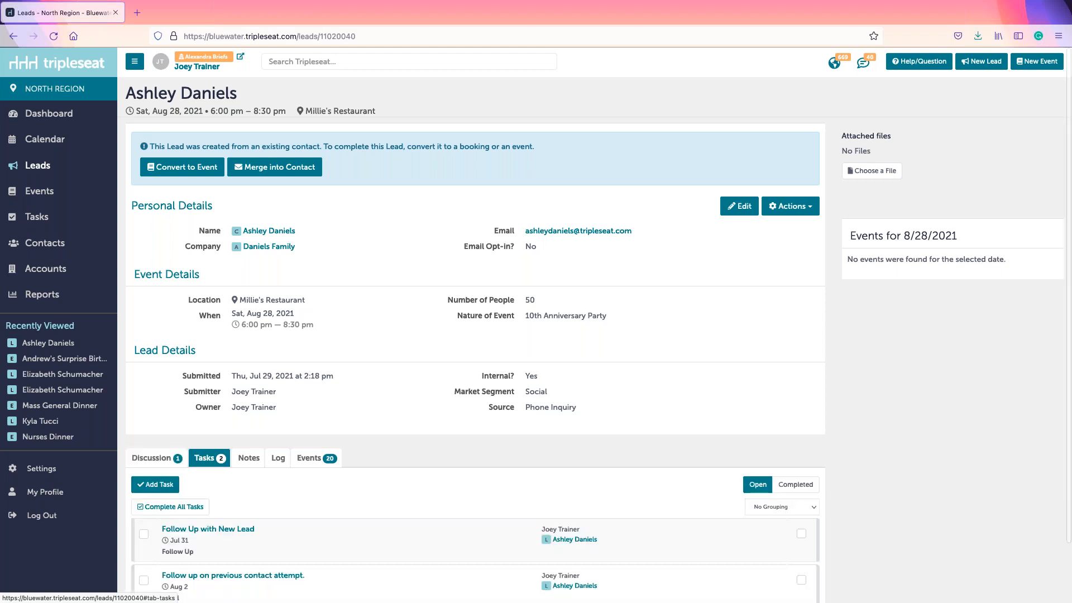
pyautogui.click(143, 534)
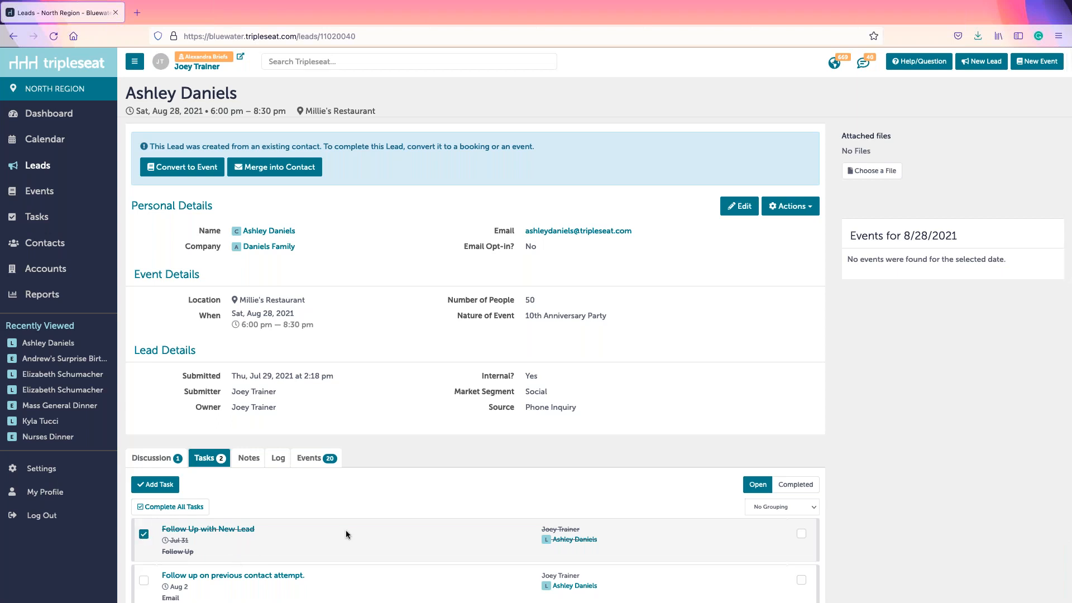
pyautogui.scroll(-1, 346, 533)
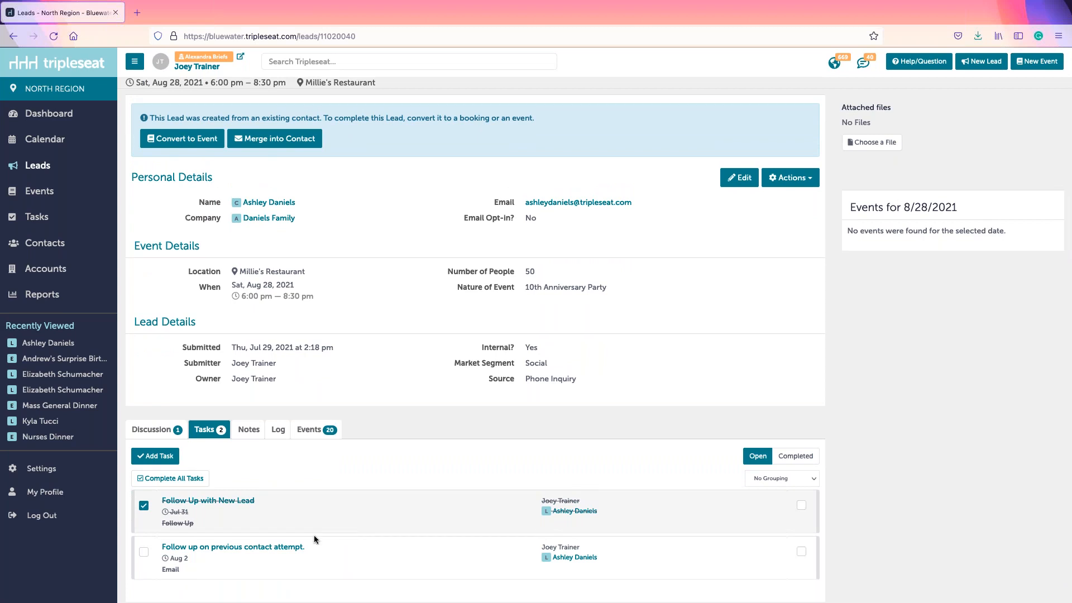
pyautogui.click(144, 554)
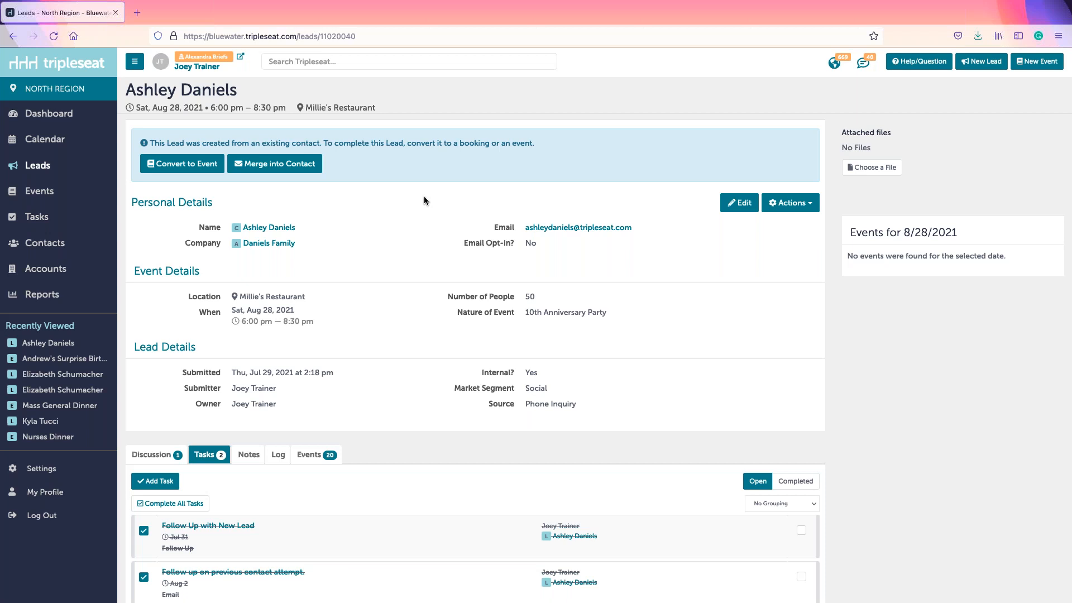
pyautogui.click(154, 454)
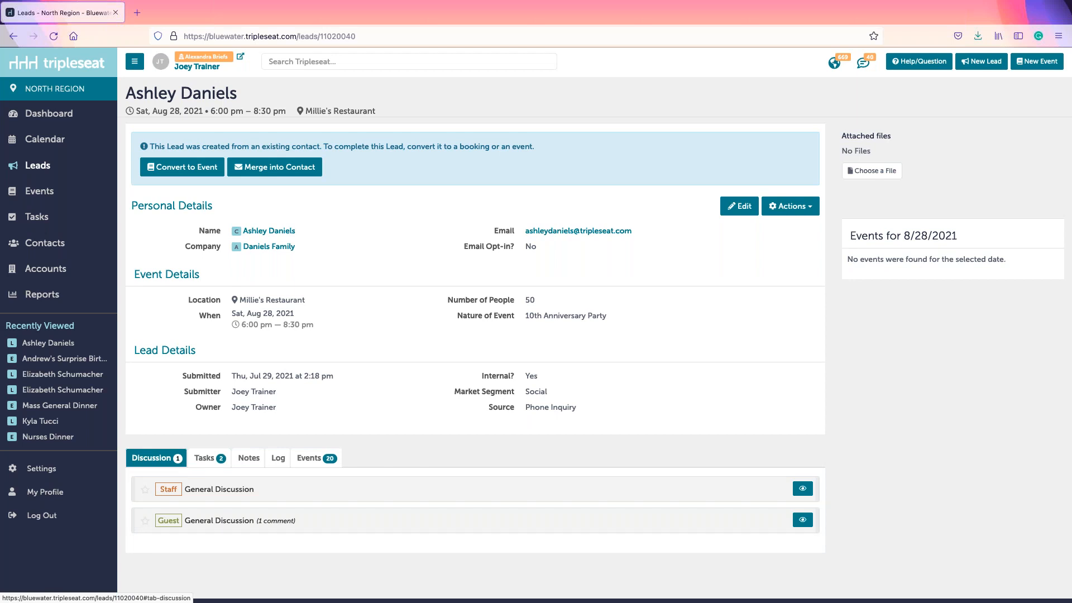
# Step: Convert the lead into a new event and set its setup start time to 5:30PM
pyautogui.click(181, 168)
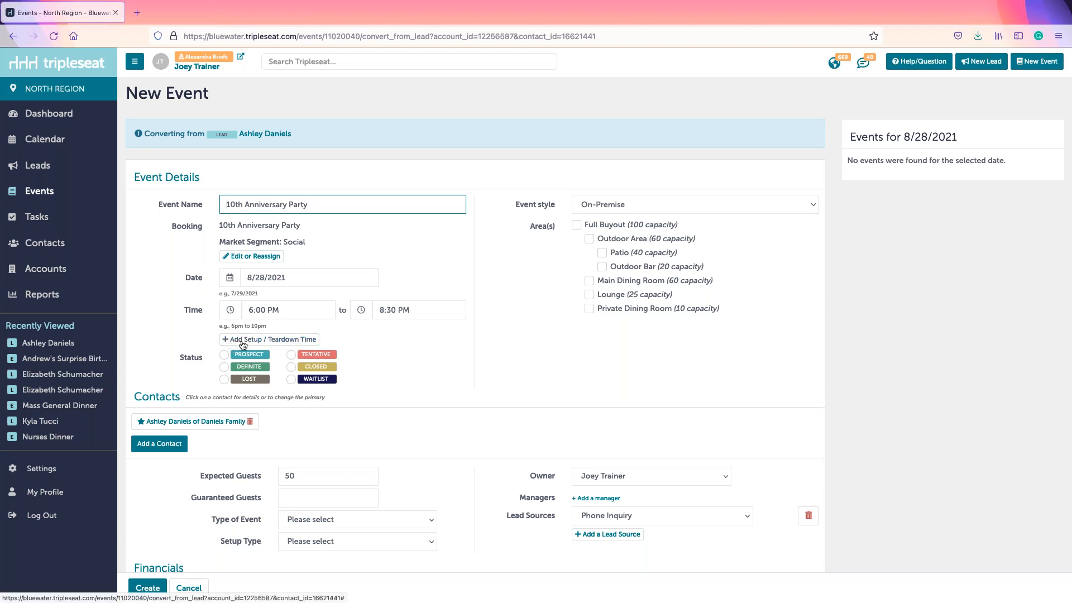
pyautogui.click(272, 341)
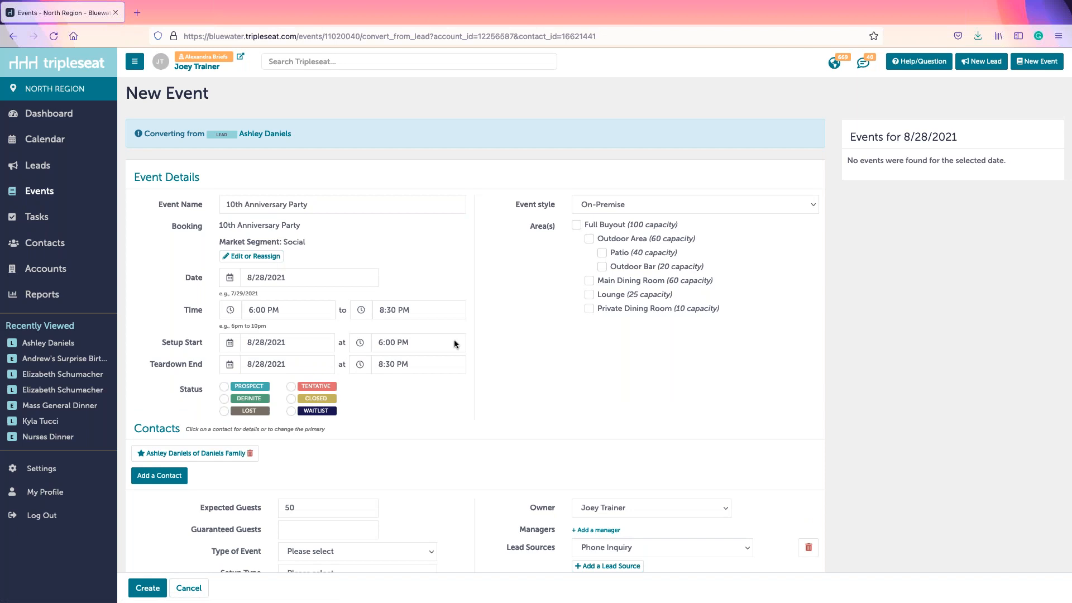
pyautogui.click(383, 342)
pyautogui.scroll(5, 414, 385)
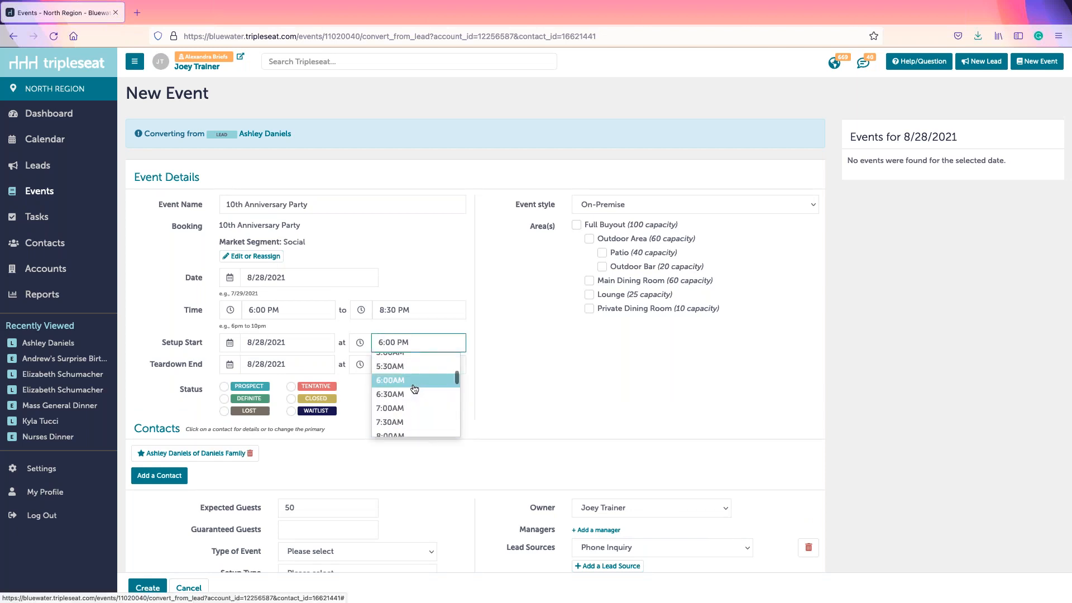
pyautogui.click(411, 367)
pyautogui.click(397, 343)
pyautogui.scroll(-10, 412, 405)
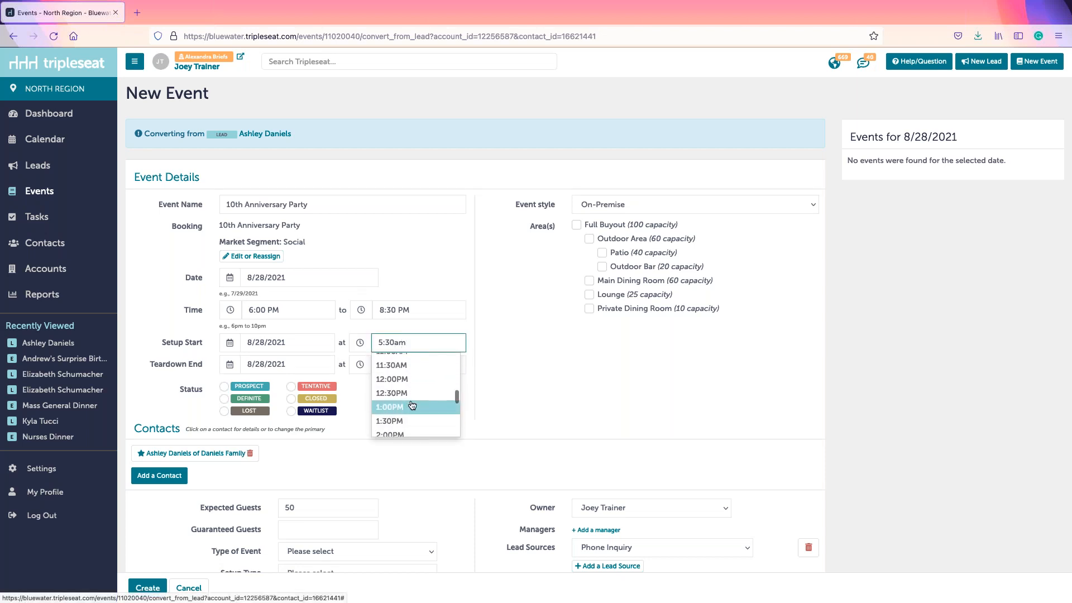
pyautogui.scroll(-2, 413, 404)
pyautogui.click(412, 405)
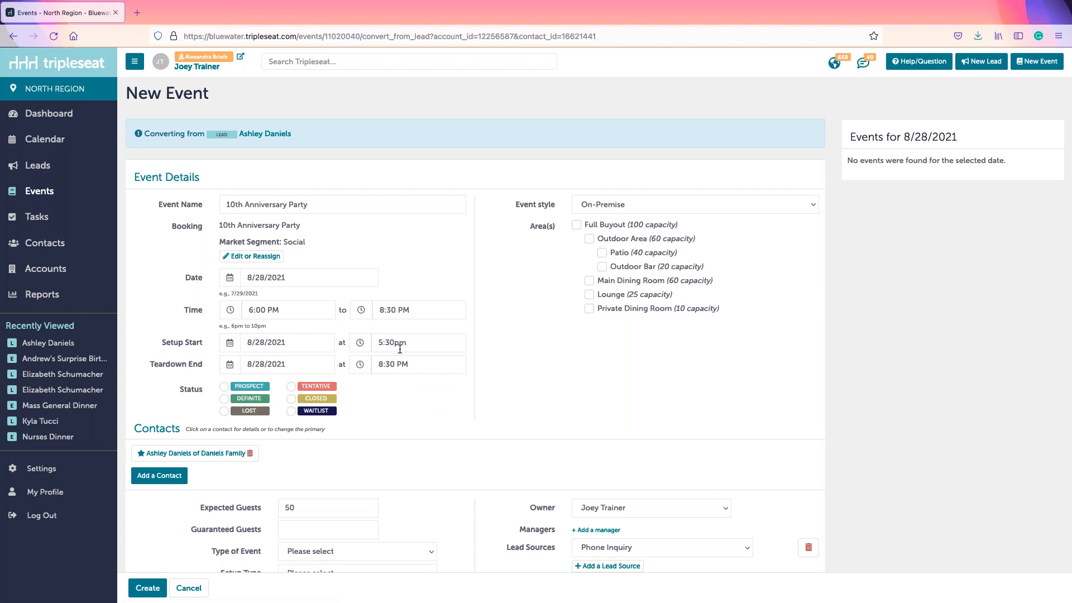
# Step: Set the event's teardown end time to 9:00PM
pyautogui.click(395, 364)
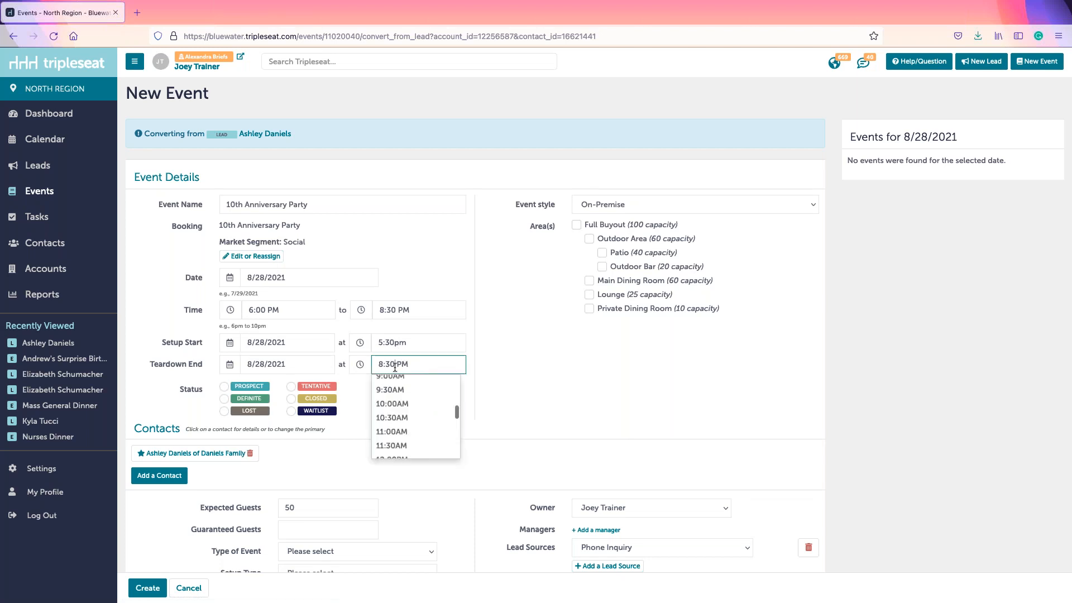
pyautogui.scroll(-2, 413, 441)
pyautogui.scroll(-5, 413, 442)
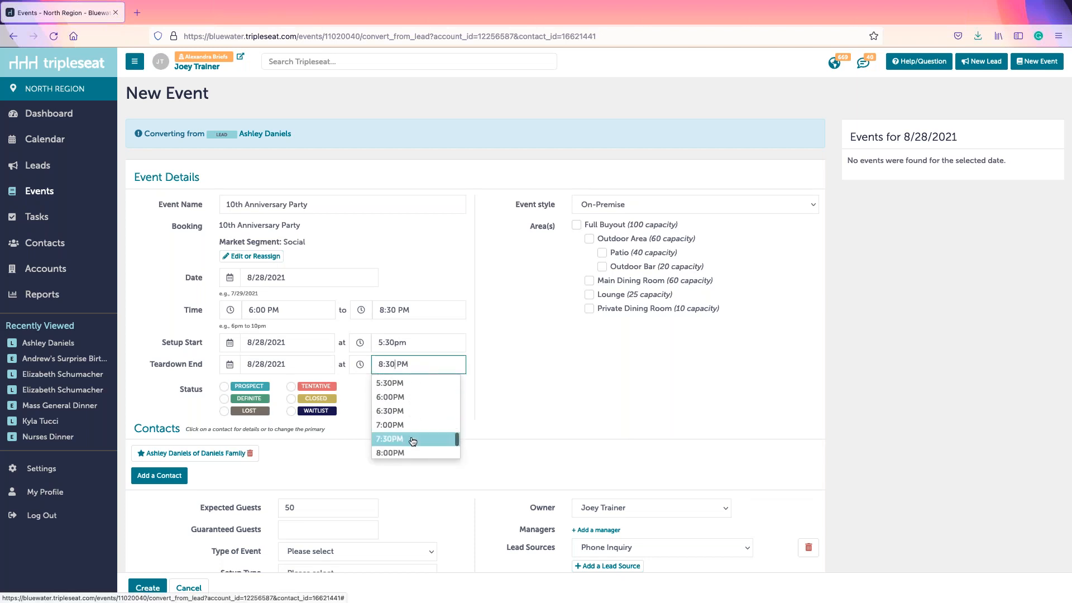
pyautogui.click(392, 449)
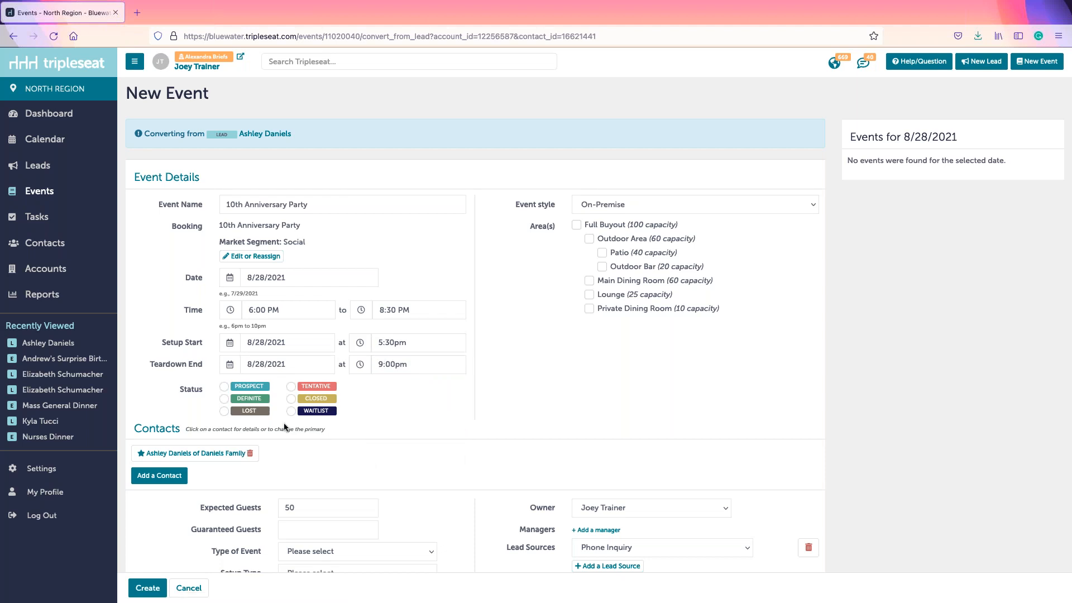
pyautogui.moveTo(179, 391); pyautogui.dragTo(184, 385)
# Step: Move the event status from Prospect through Tentative and Definite to Closed
pyautogui.click(191, 388)
pyautogui.click(234, 392)
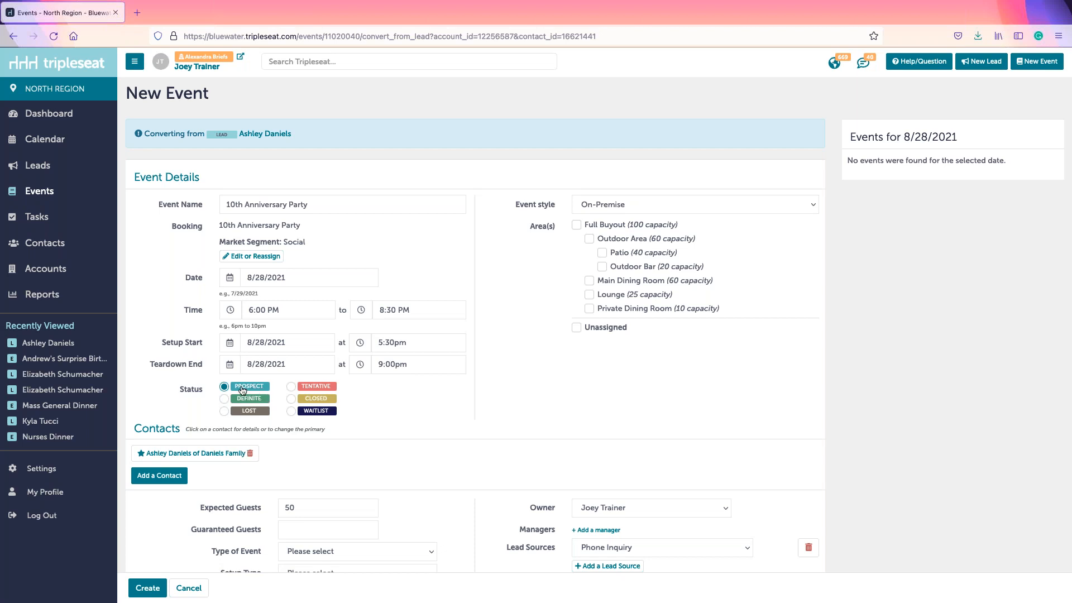
pyautogui.click(312, 389)
pyautogui.click(224, 398)
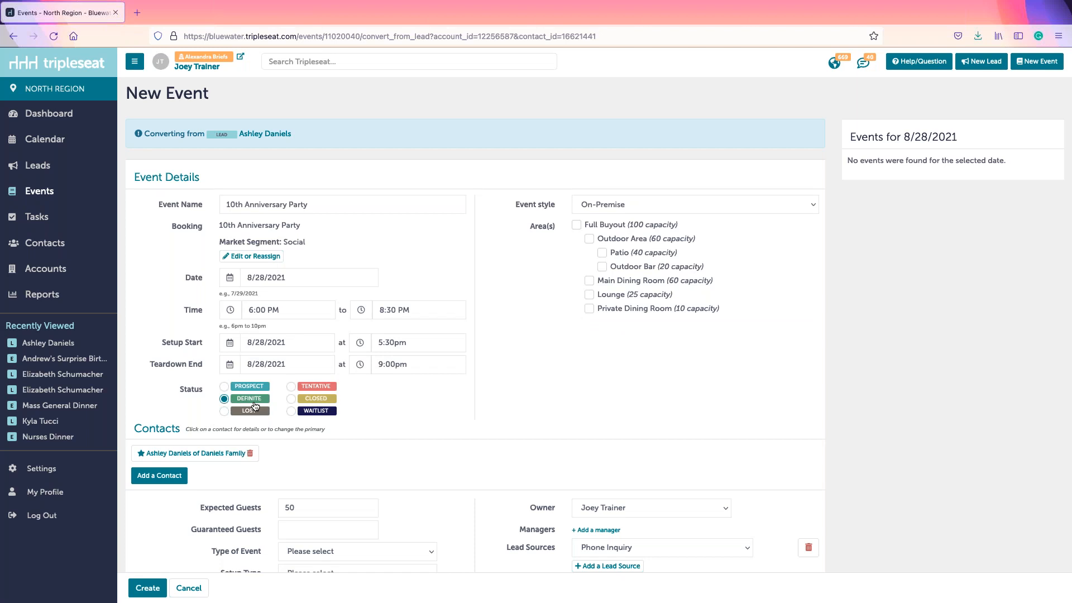
pyautogui.click(291, 399)
# Step: Try the Lost and Waitlist statuses, then return the event status to Prospect
pyautogui.click(224, 412)
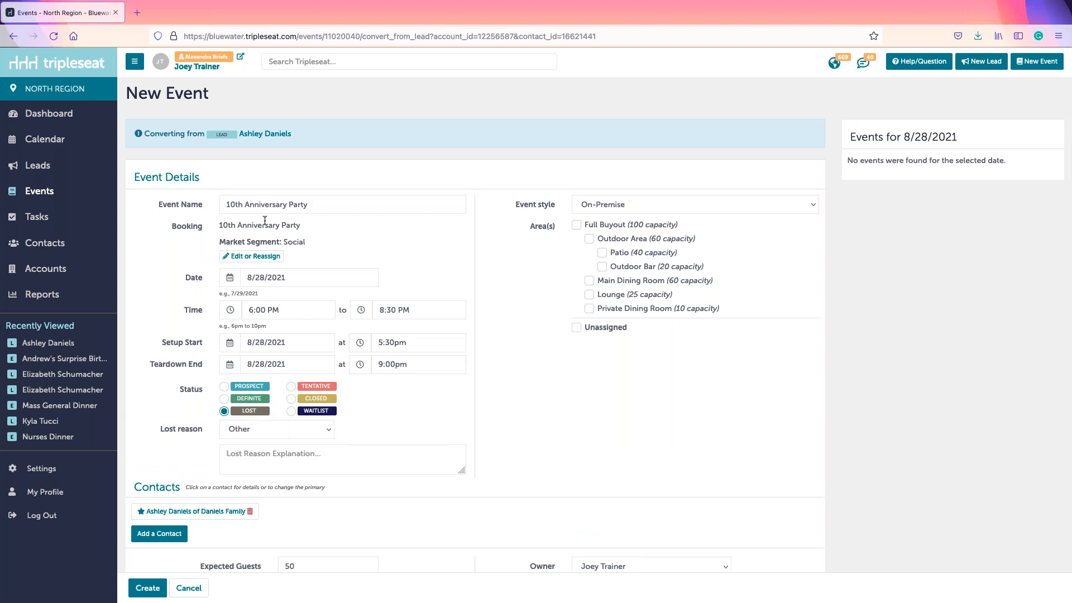
pyautogui.click(240, 455)
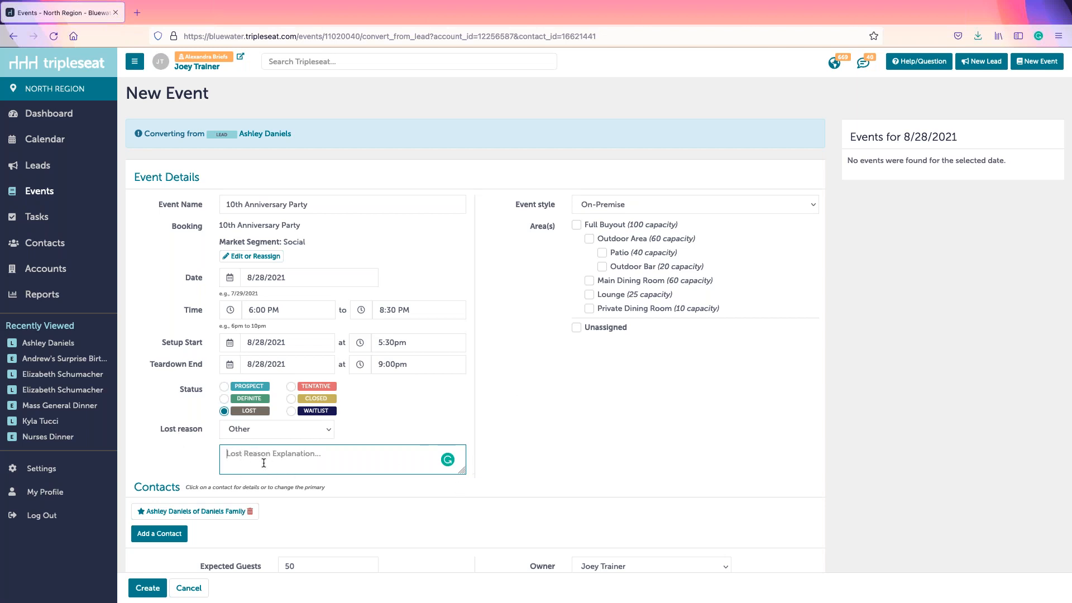
pyautogui.click(295, 413)
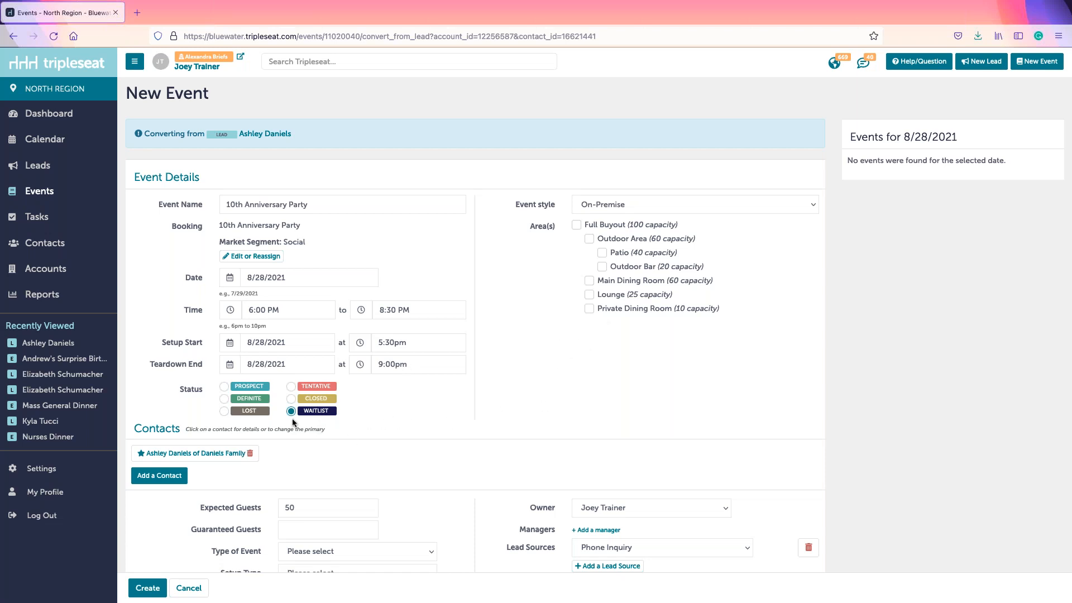
pyautogui.click(258, 388)
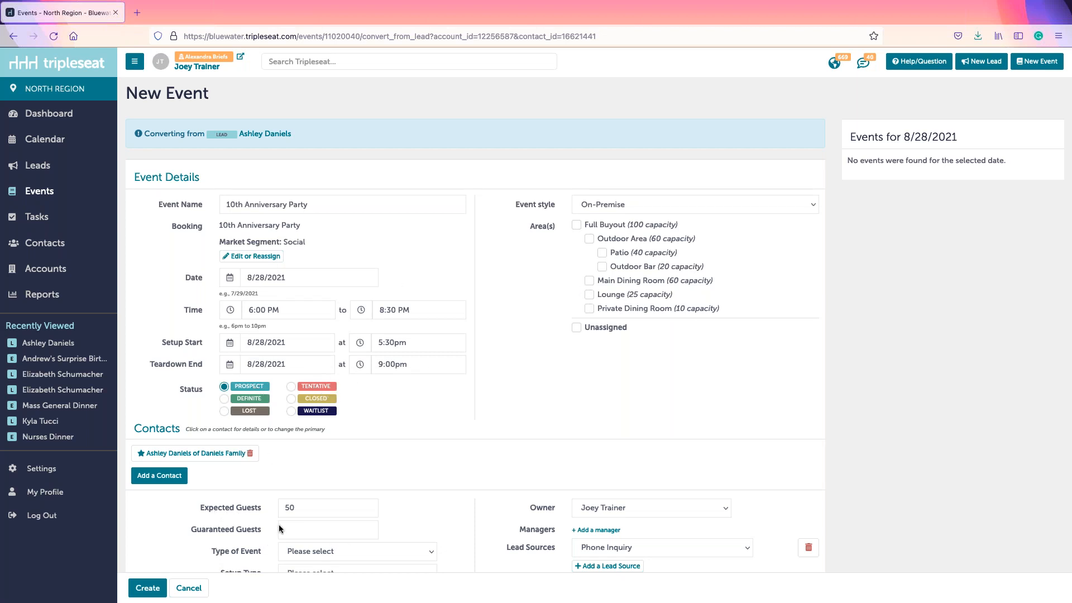
# Step: Book the Main Dining Room and keep the event style as On-Premise
pyautogui.click(304, 512)
pyautogui.click(590, 281)
pyautogui.moveTo(514, 209); pyautogui.dragTo(523, 206)
pyautogui.click(578, 204)
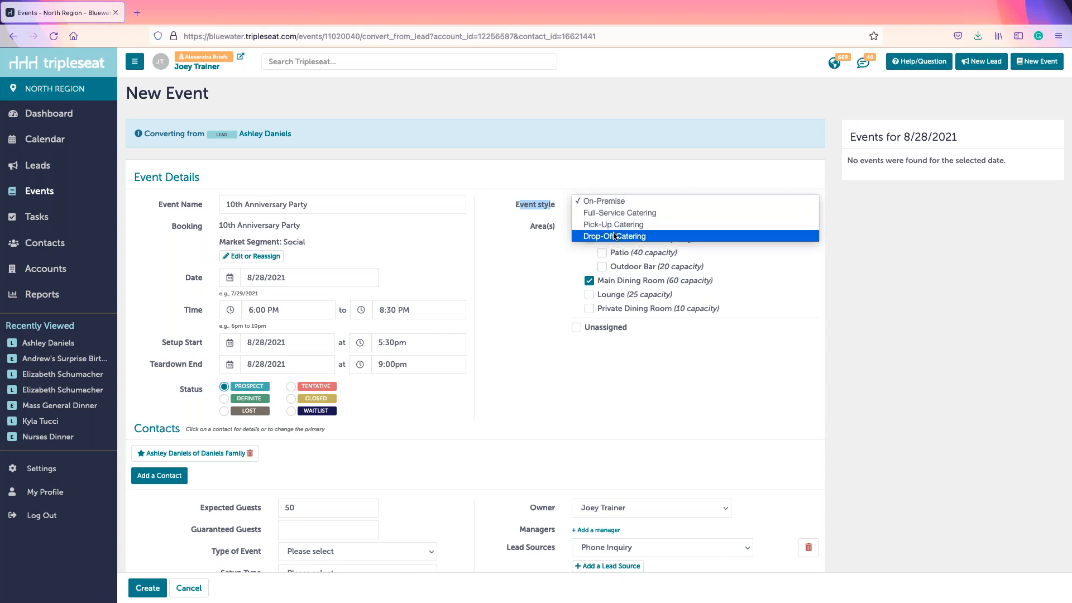
pyautogui.click(639, 202)
# Step: Set the event's Type of Event to Dinner
pyautogui.click(529, 316)
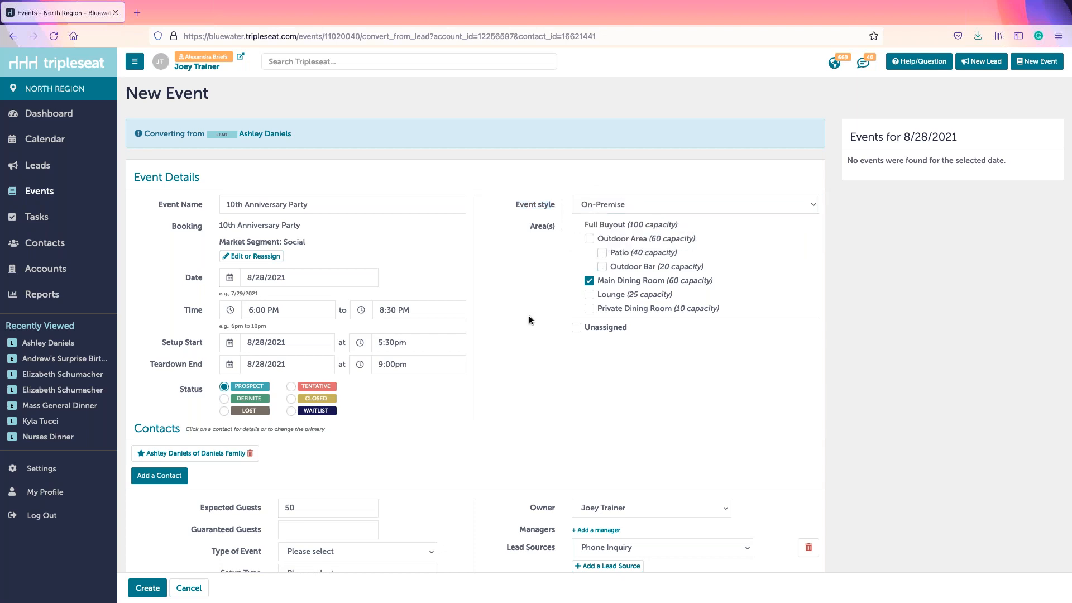
pyautogui.scroll(-5, 535, 449)
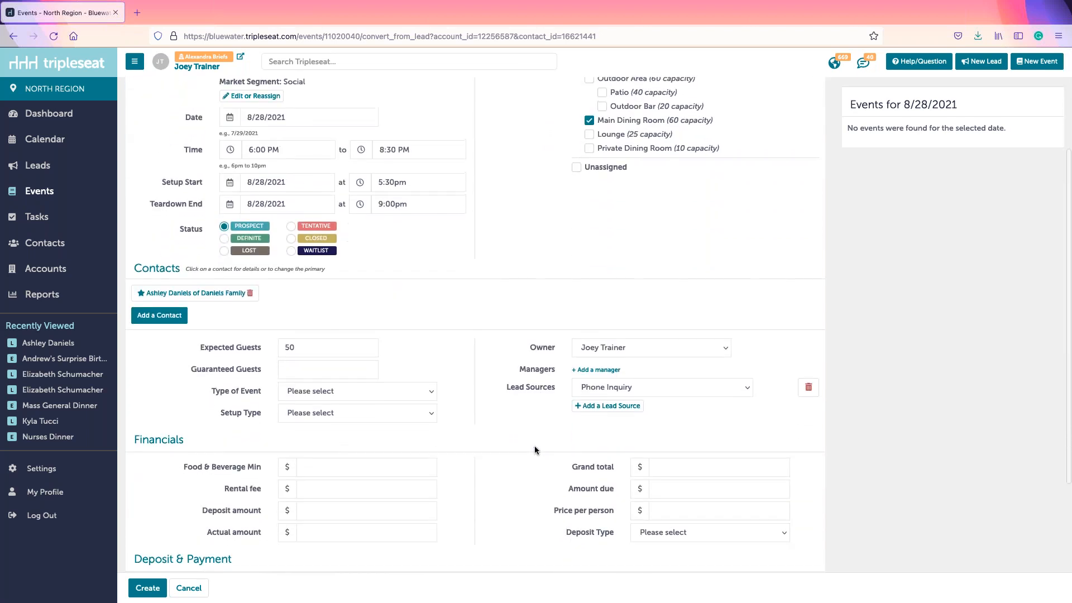
pyautogui.scroll(-1, 535, 445)
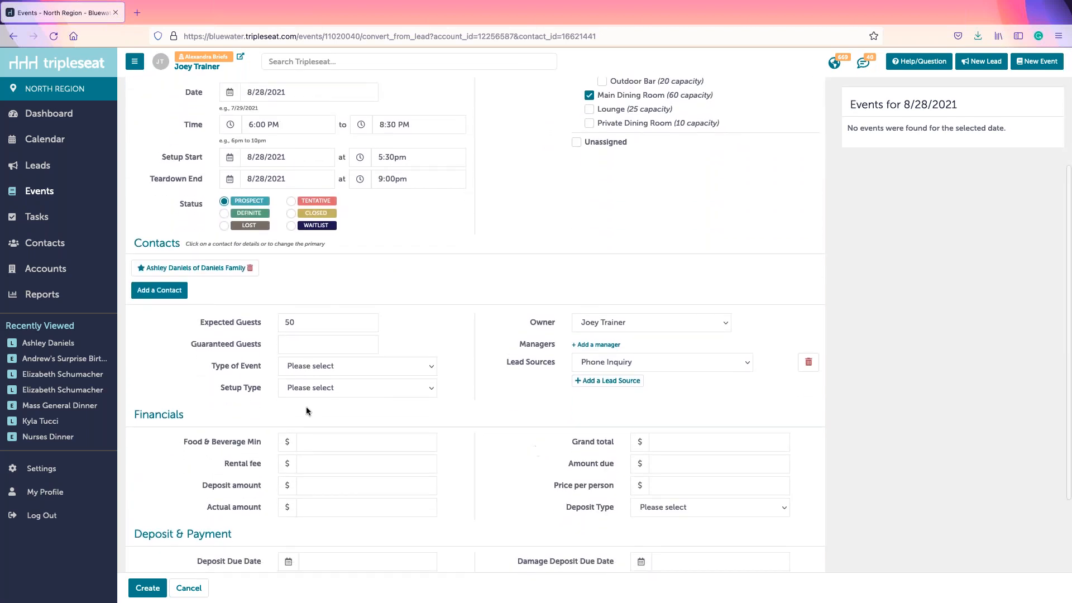
pyautogui.click(310, 368)
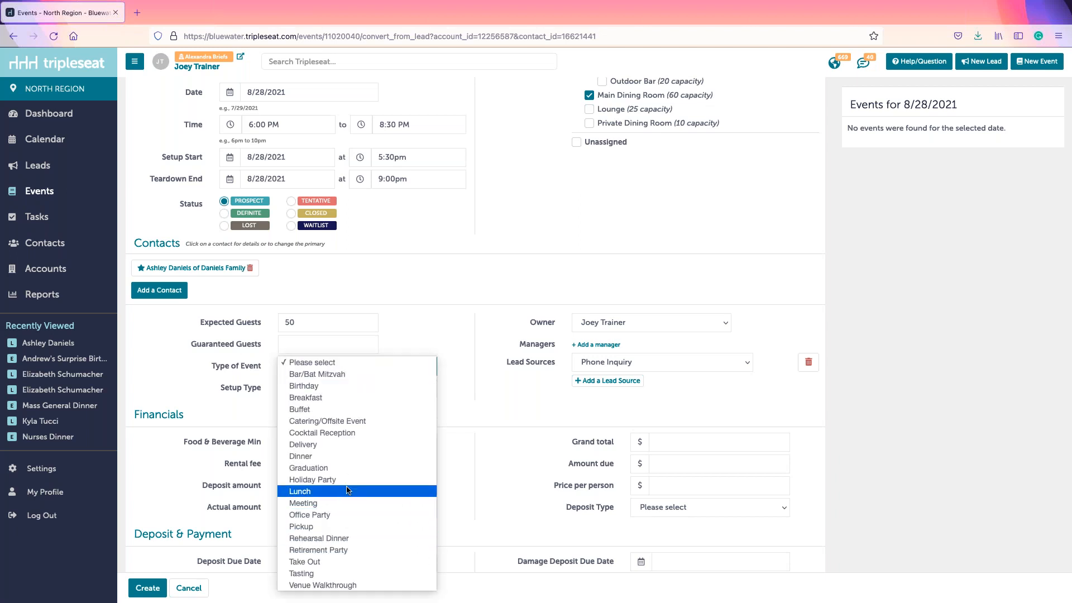
pyautogui.click(340, 457)
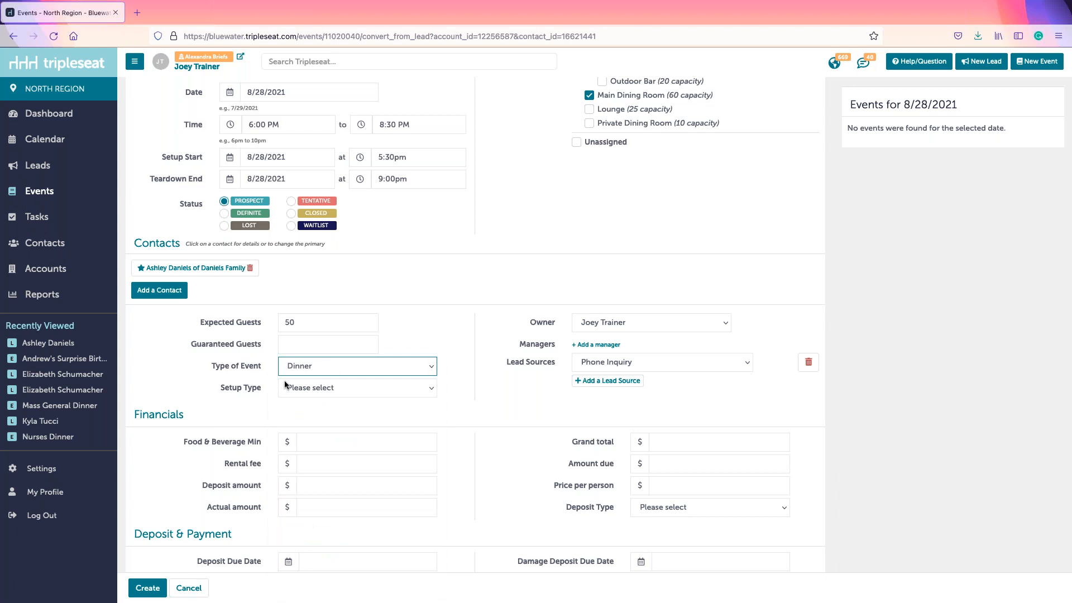
# Step: Pick Community Table from the Setup Type dropdown, alongside the Dinner event type
pyautogui.click(315, 387)
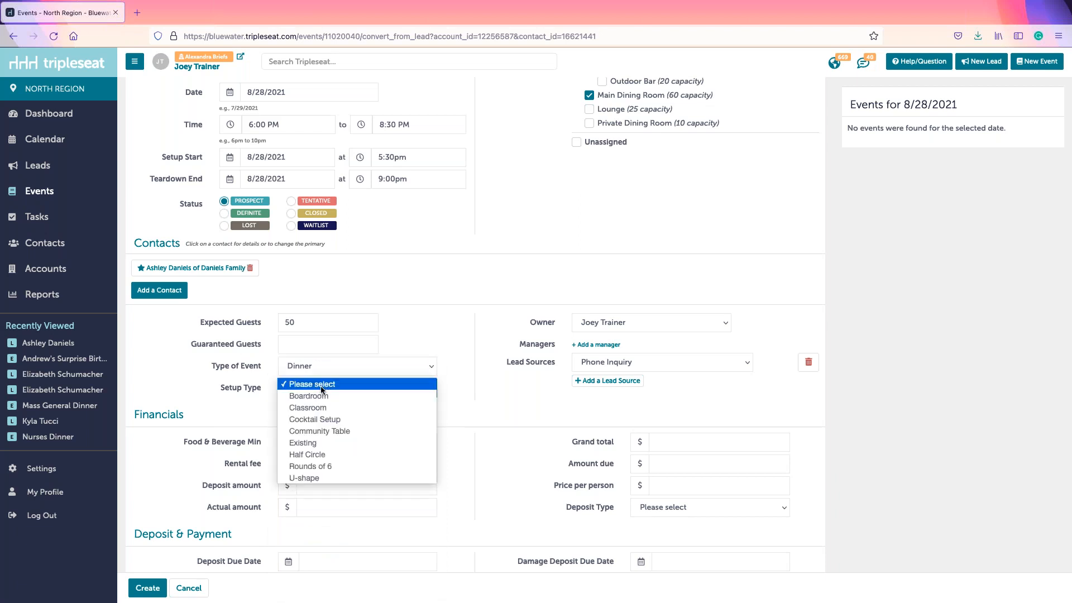
pyautogui.click(330, 433)
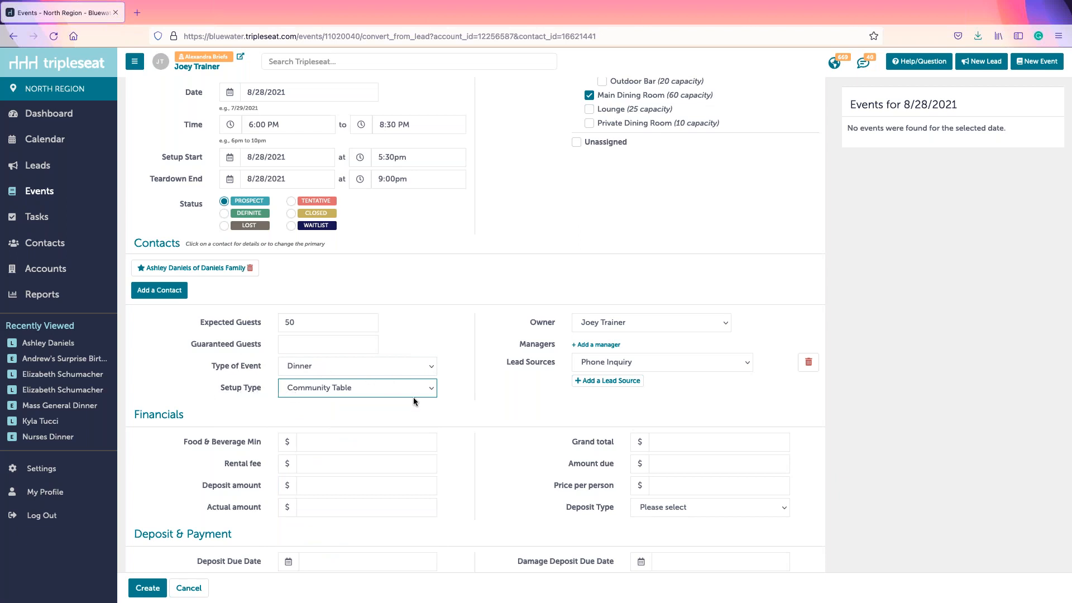
pyautogui.scroll(-3, 514, 423)
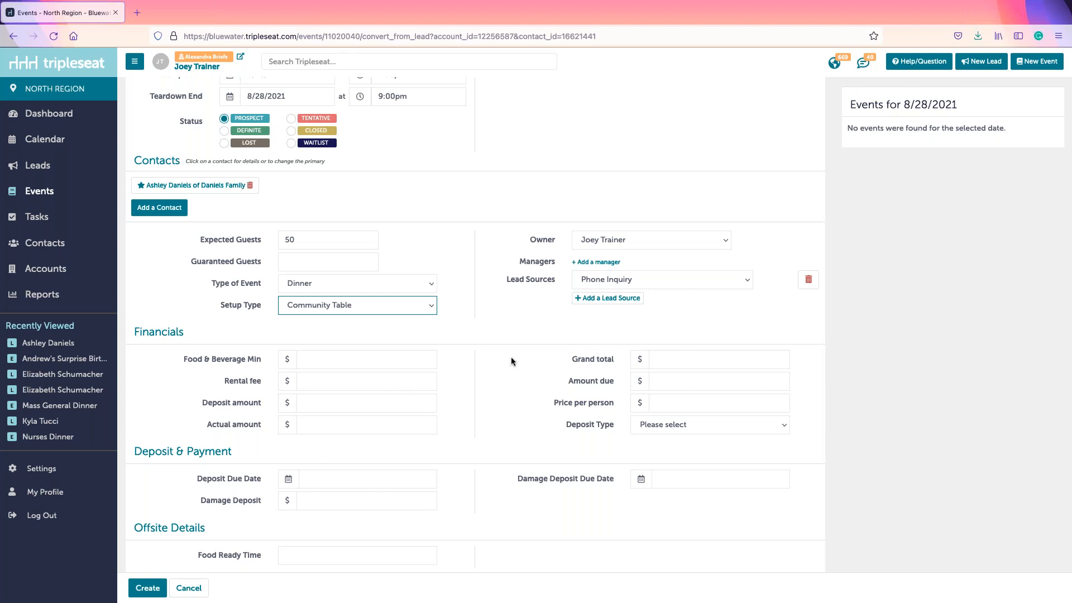
# Step: Enter a $2,000 Food & Beverage minimum and create the 10th Anniversary Party event from the lead
pyautogui.click(315, 356)
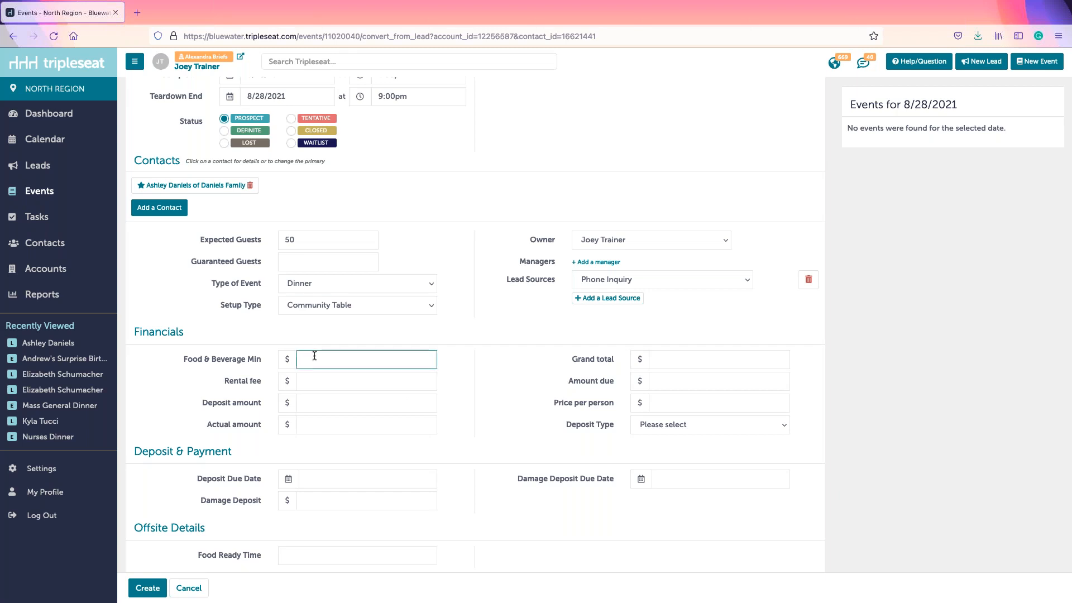
pyautogui.write('2000')
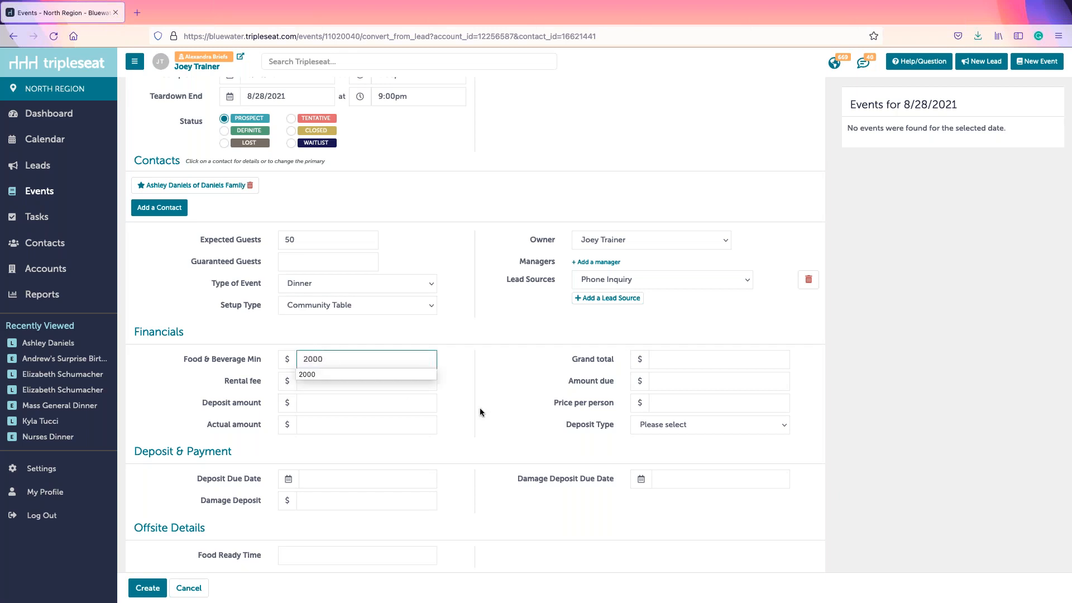
pyautogui.click(715, 403)
pyautogui.scroll(-1, 475, 467)
pyautogui.scroll(-1, 475, 472)
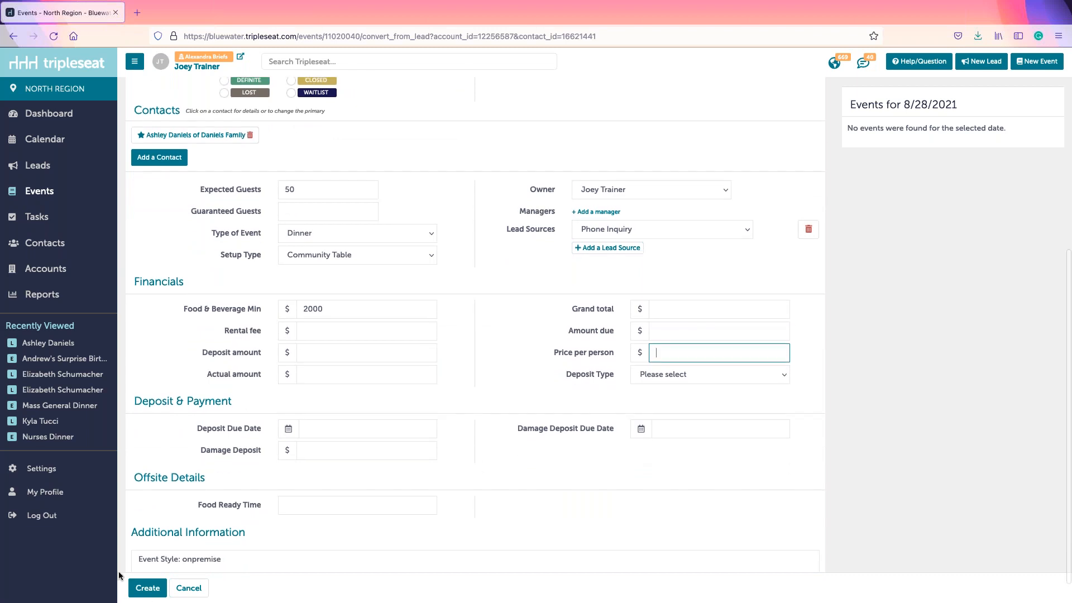
pyautogui.click(148, 588)
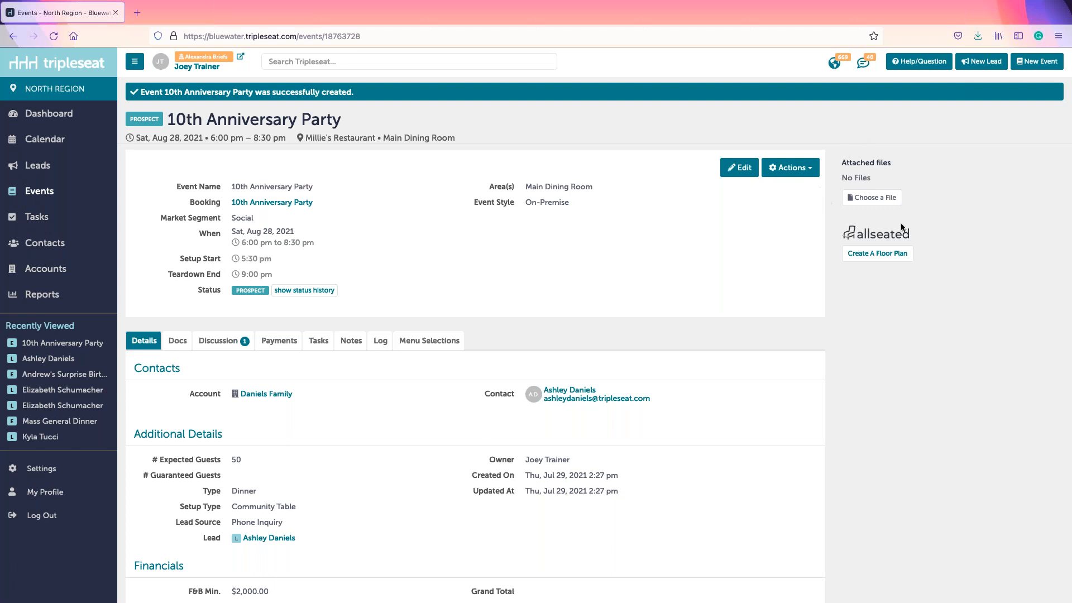
# Step: Check the event's Actions menu, then view its Docs section, which has no documents yet
pyautogui.click(819, 168)
pyautogui.click(939, 194)
pyautogui.click(172, 346)
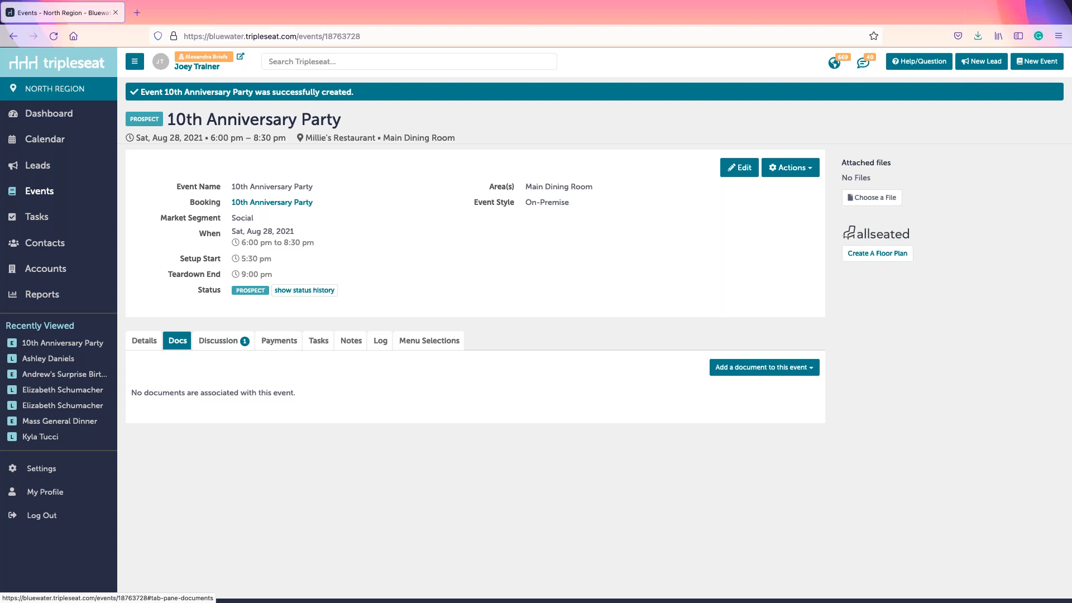
# Step: Add a new Millie's - Contract & Event Order document to the event
pyautogui.click(723, 370)
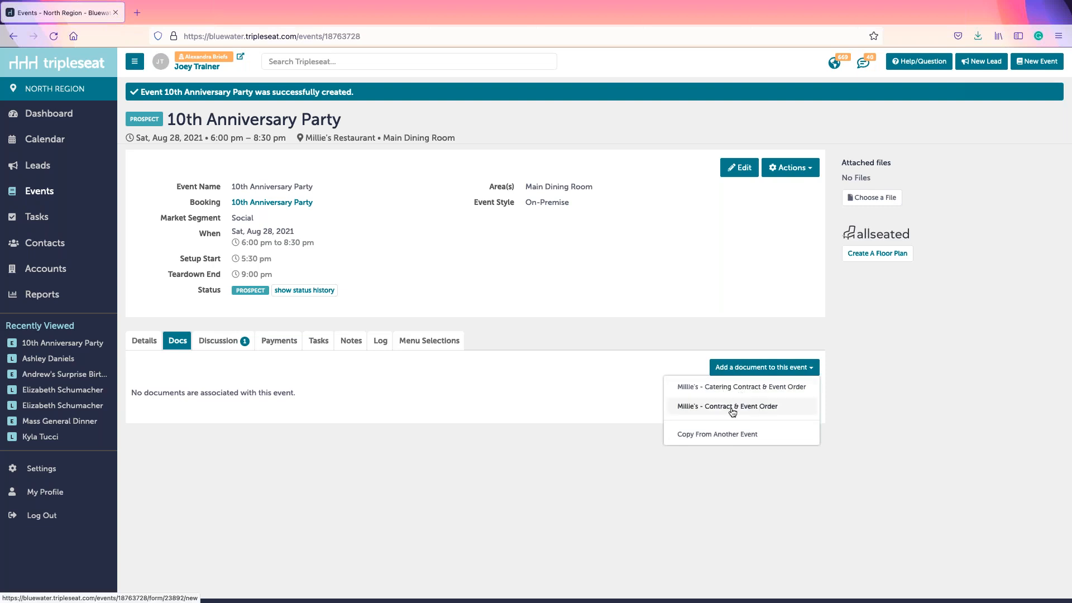
pyautogui.click(726, 407)
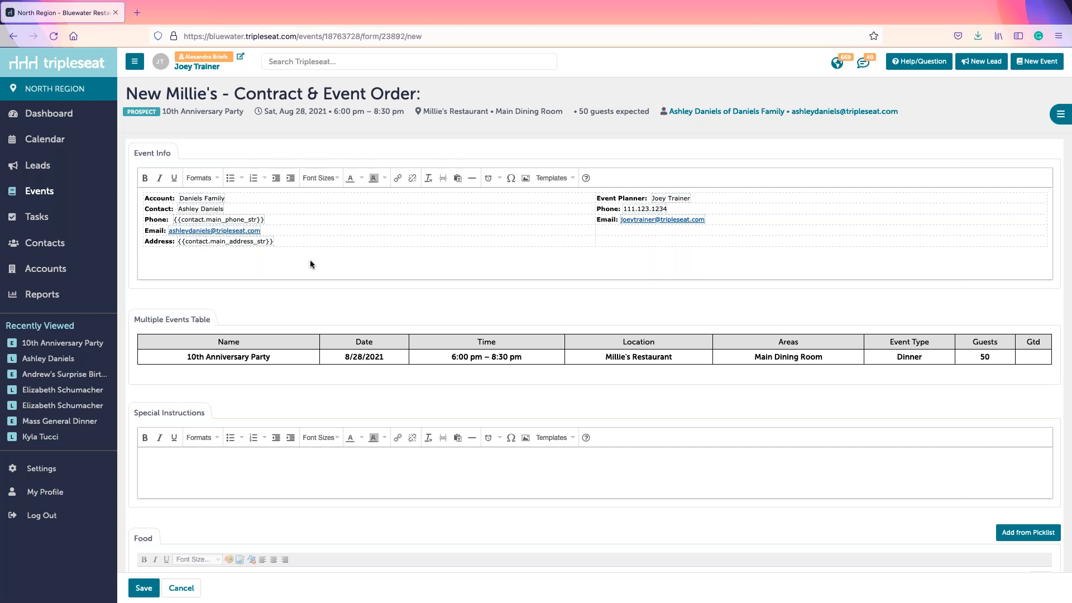
# Step: Add the instructions 'Elvis impersonator to arrive early' and 'special disco ball on order' as plain unbulleted lines
pyautogui.scroll(-1, 311, 264)
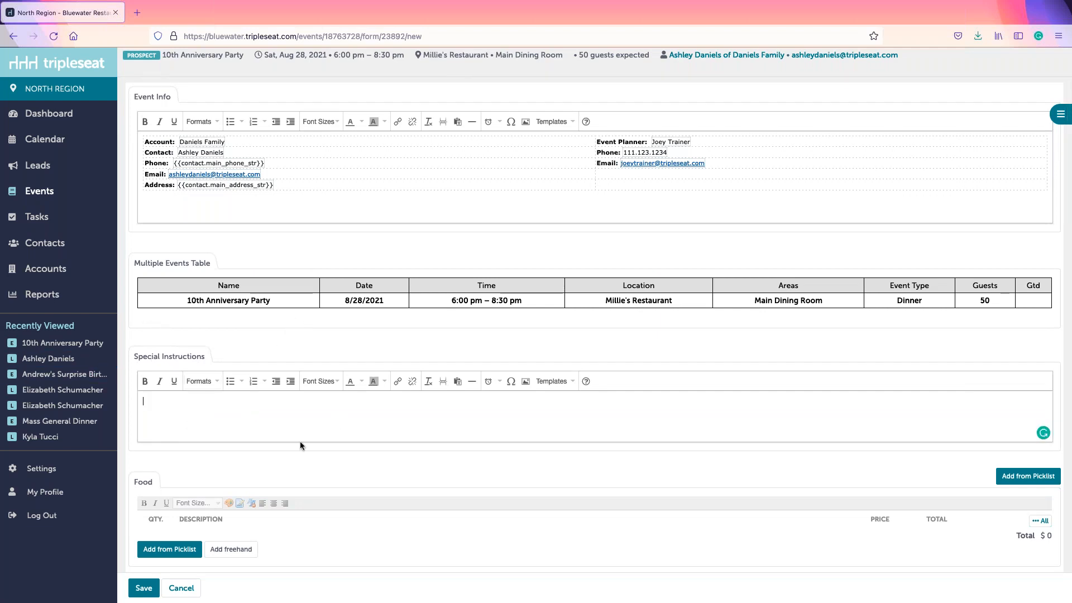
pyautogui.click(229, 382)
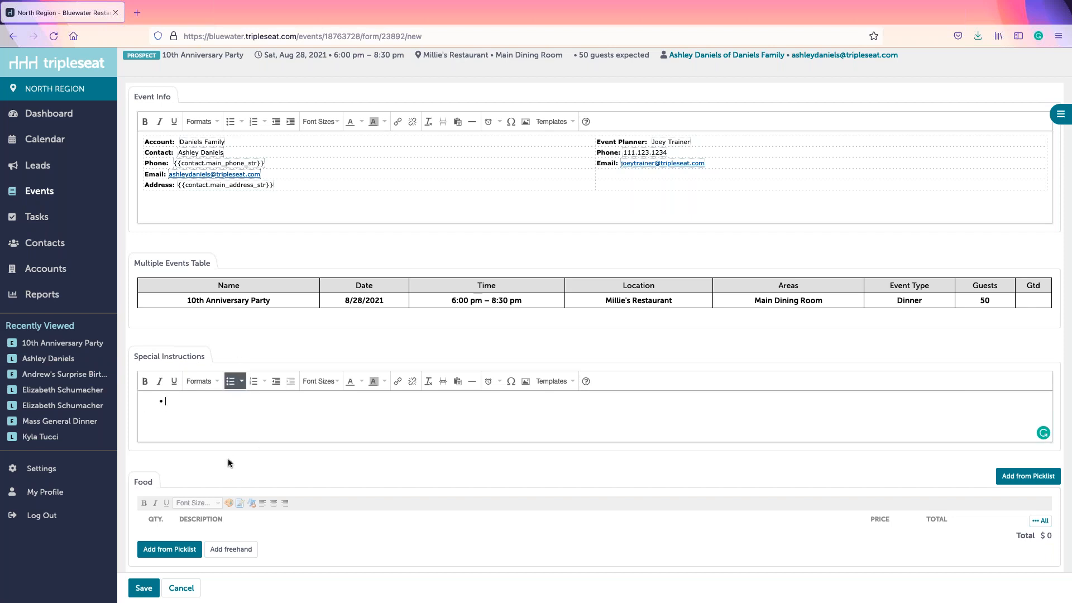
pyautogui.write('Elvis i impersonator to arrive early')
pyautogui.press('Return')
pyautogui.write('speaci')
pyautogui.press('BackSpace')
pyautogui.press('BackSpace')
pyautogui.press('BackSpace')
pyautogui.write('c')
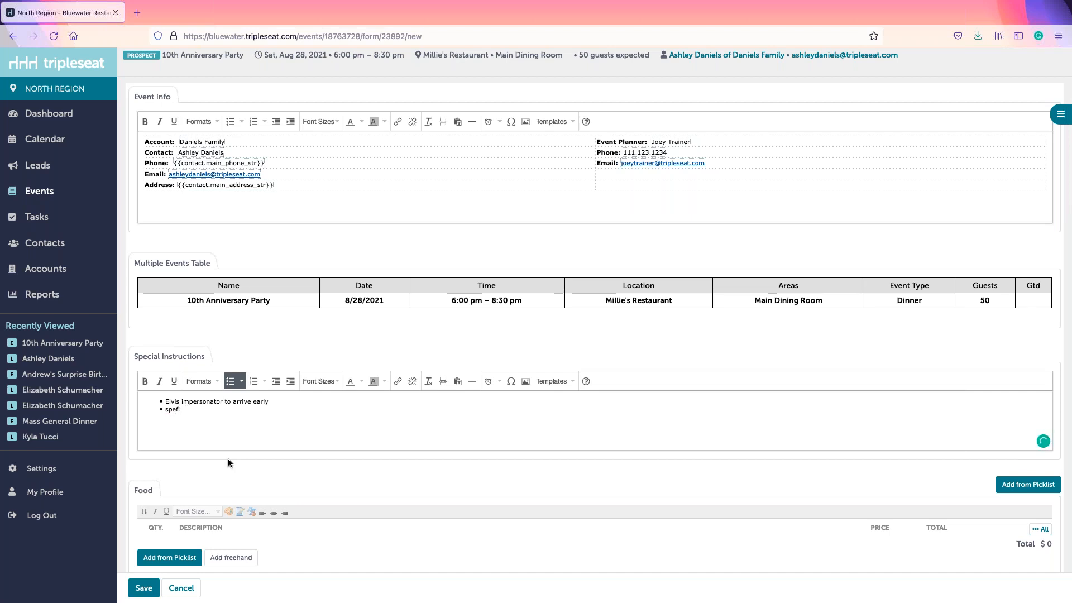
pyautogui.write('ial disco ball on order')
pyautogui.moveTo(274, 413); pyautogui.dragTo(275, 396)
pyautogui.click(231, 381)
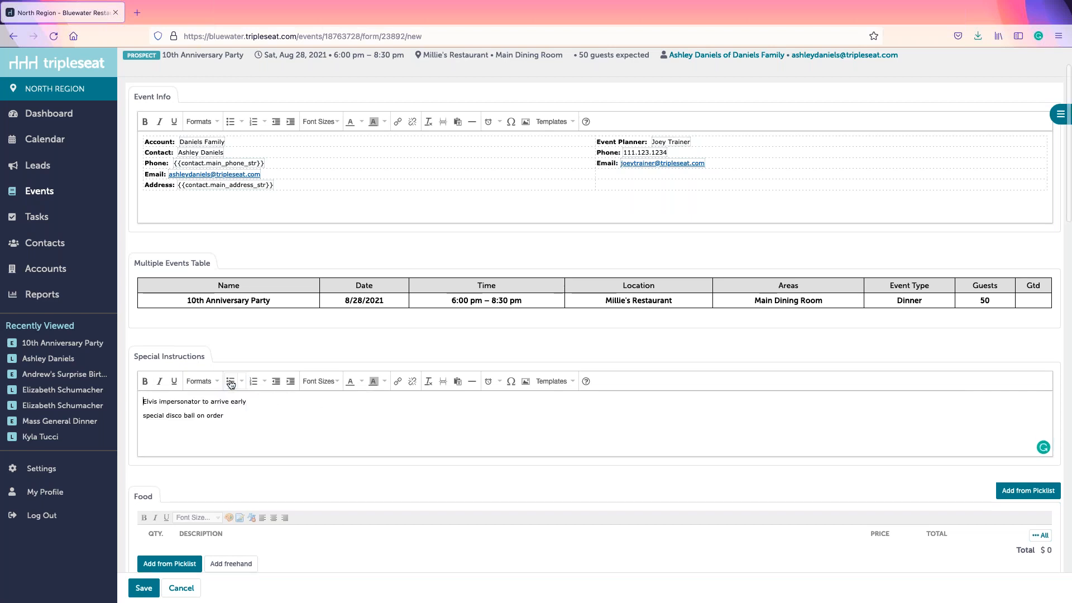
pyautogui.scroll(-5, 256, 466)
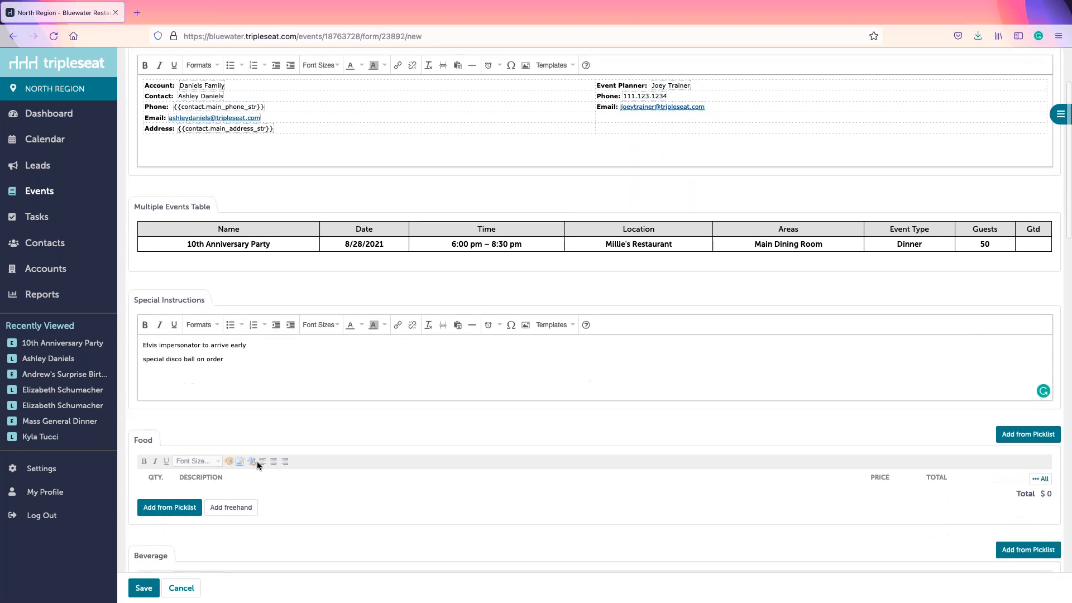
pyautogui.scroll(-4, 270, 441)
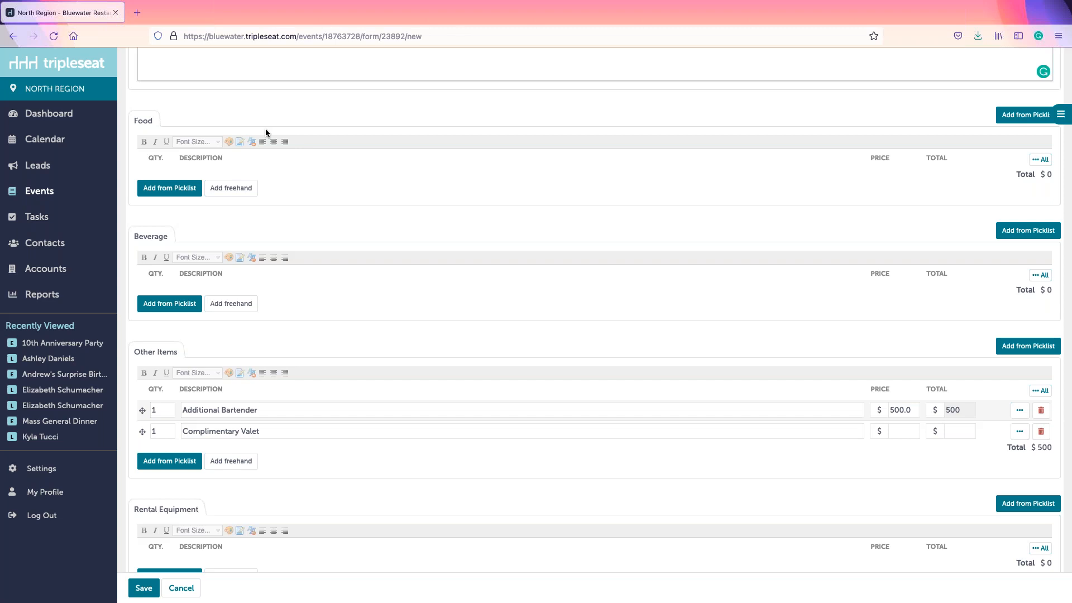
# Step: Open the Food section's menu picklist and expand the MR A La Carte Dinner Menu
pyautogui.click(161, 190)
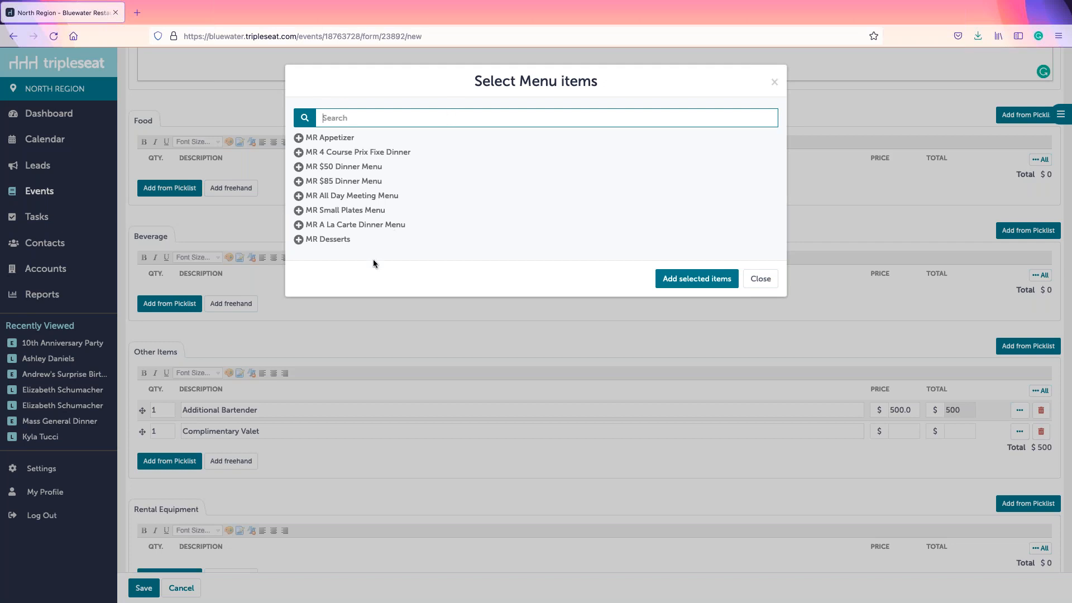
pyautogui.click(363, 228)
pyautogui.scroll(-2, 645, 183)
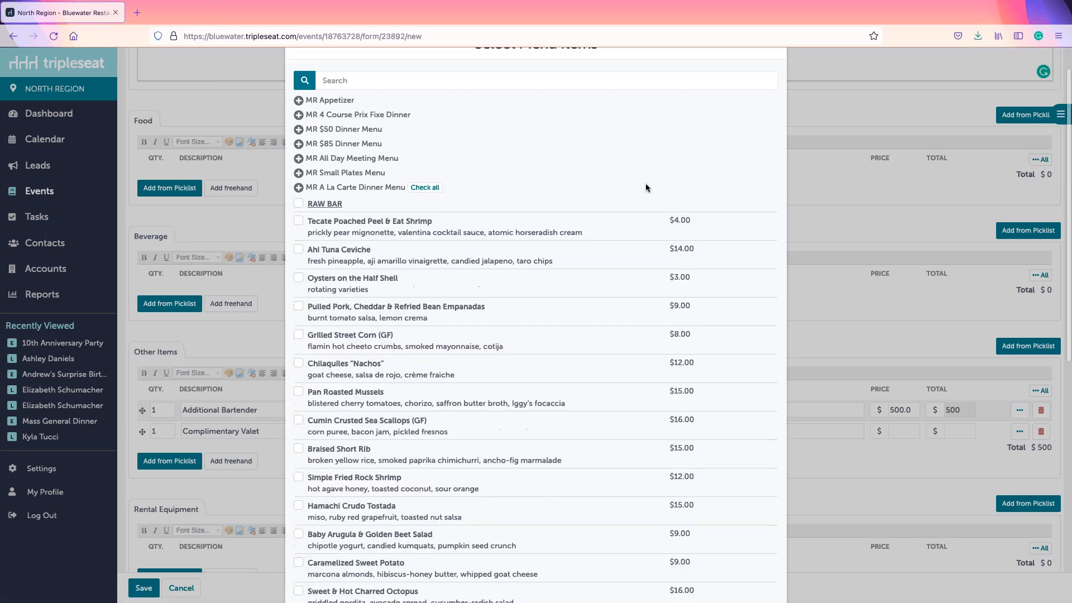
pyautogui.scroll(-3, 621, 194)
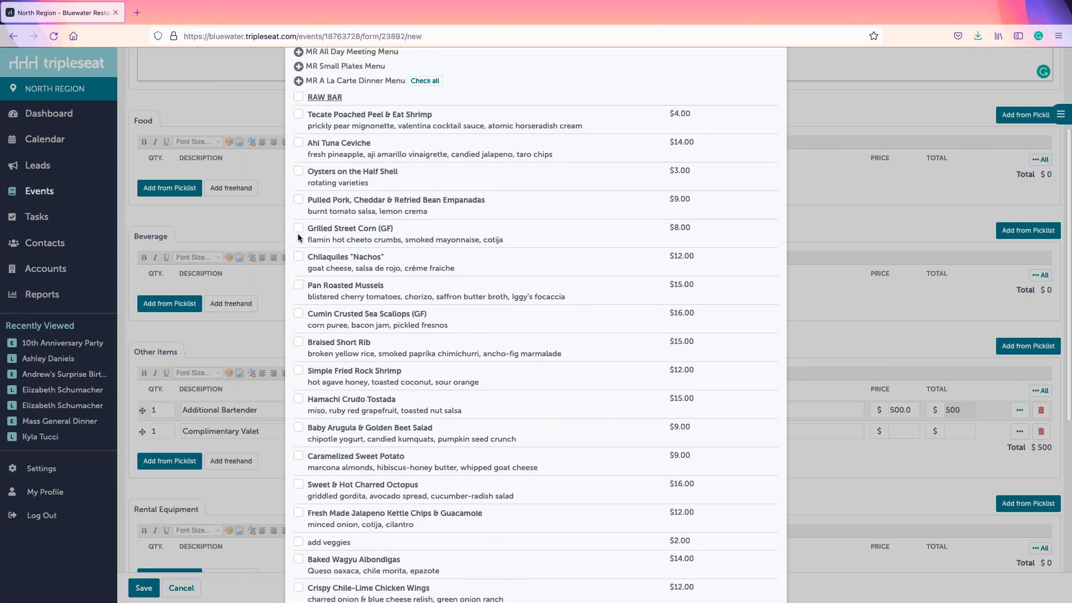
# Step: Check all 28 MR A La Carte Dinner Menu items, including the desserts
pyautogui.click(299, 228)
pyautogui.click(299, 257)
pyautogui.click(299, 285)
pyautogui.click(299, 257)
pyautogui.click(299, 285)
pyautogui.click(299, 229)
pyautogui.click(424, 81)
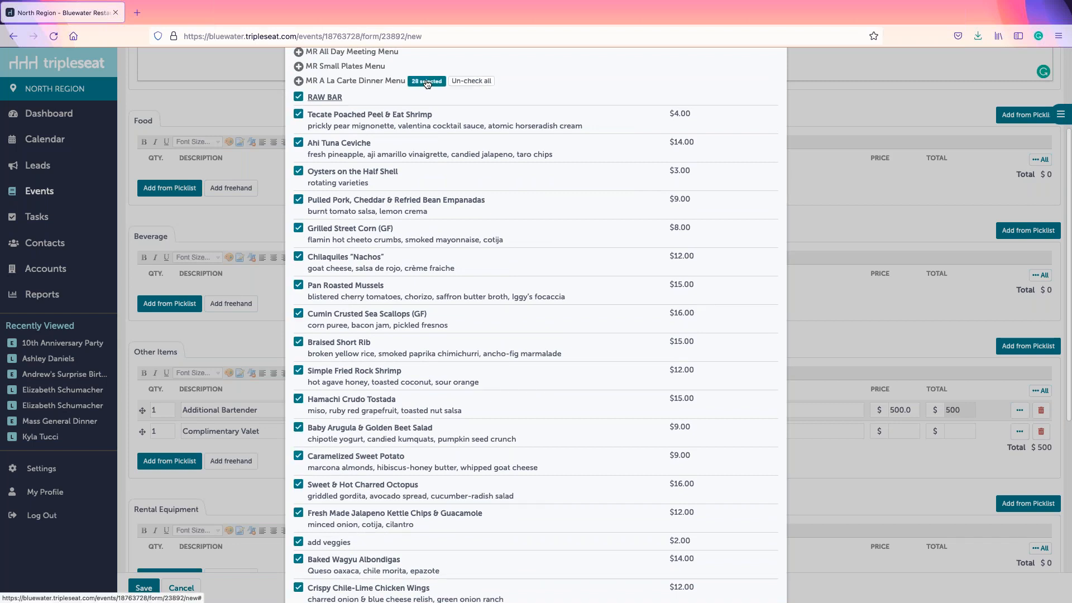
pyautogui.scroll(3, 544, 88)
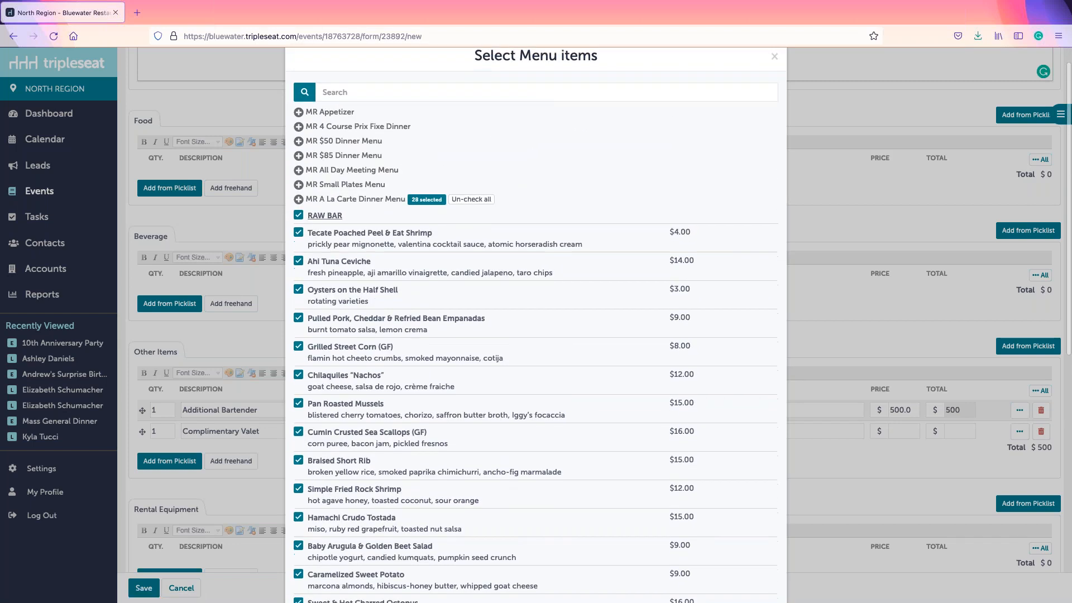
pyautogui.scroll(-6, 562, 181)
pyautogui.scroll(-2, 562, 181)
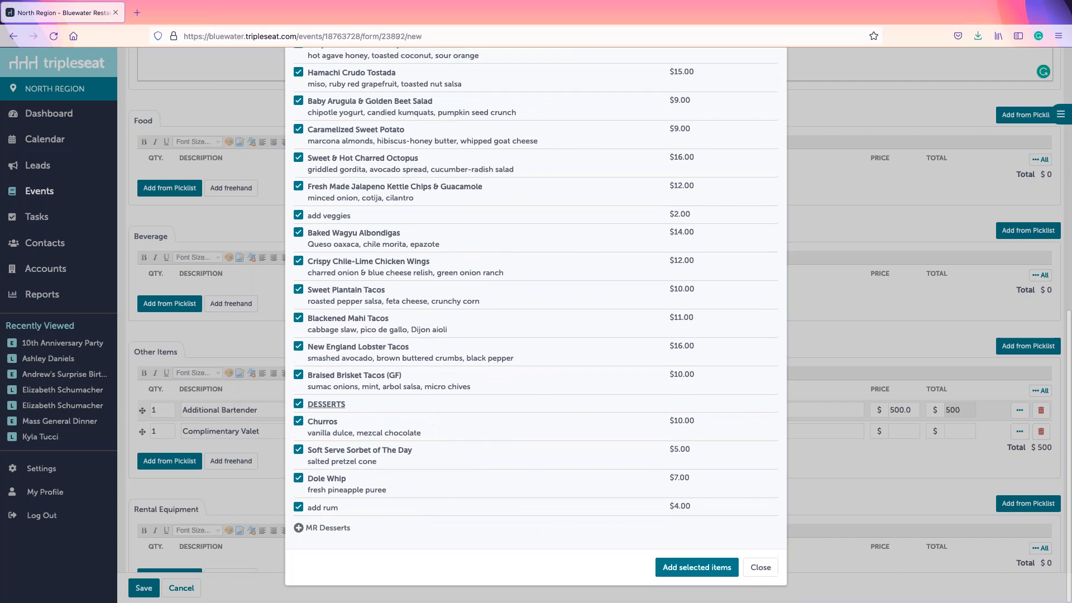
# Step: Add the selected dishes to Food and set Tecate Poached Peel & Eat Shrimp to quantity 5 ($20)
pyautogui.click(712, 571)
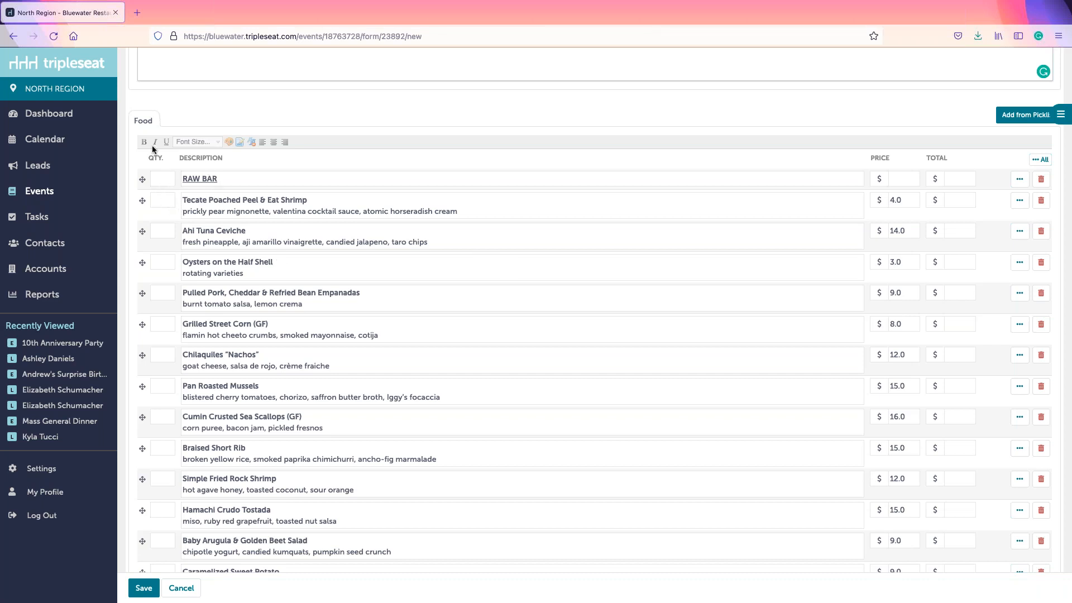
pyautogui.click(157, 203)
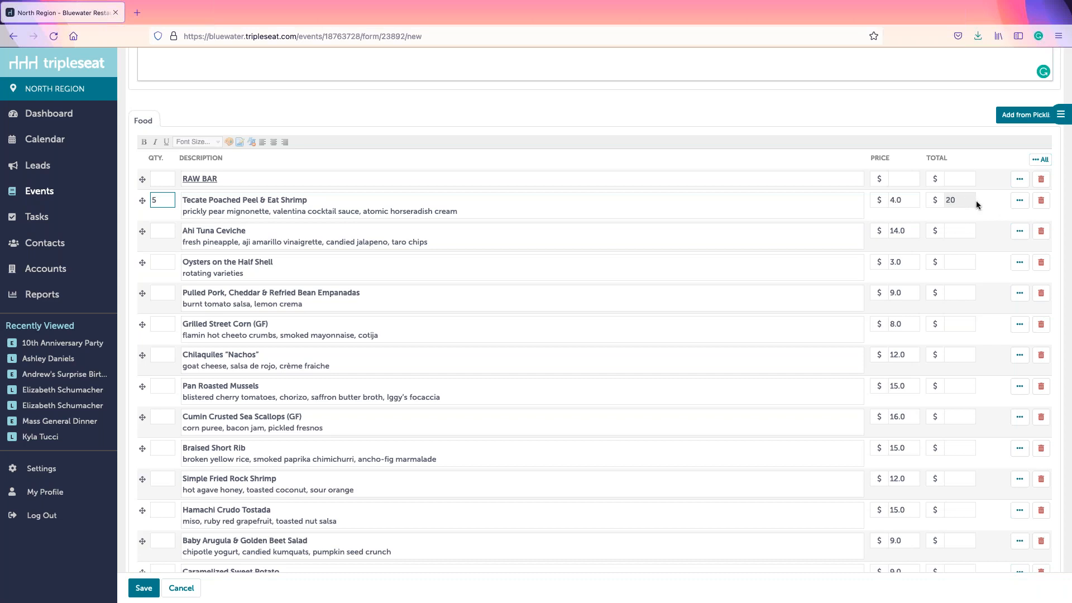
pyautogui.click(1020, 206)
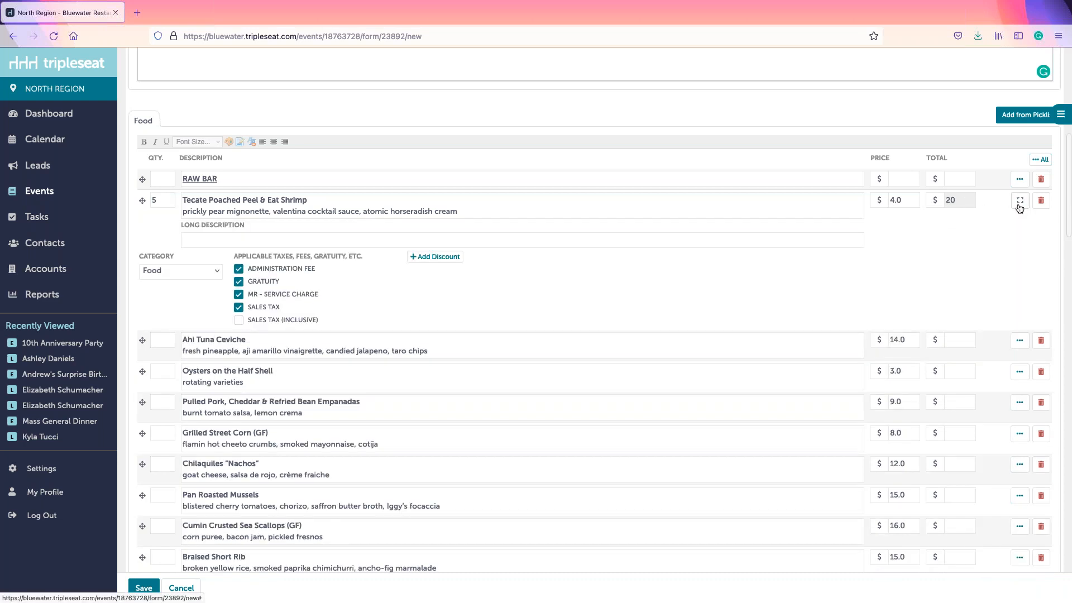
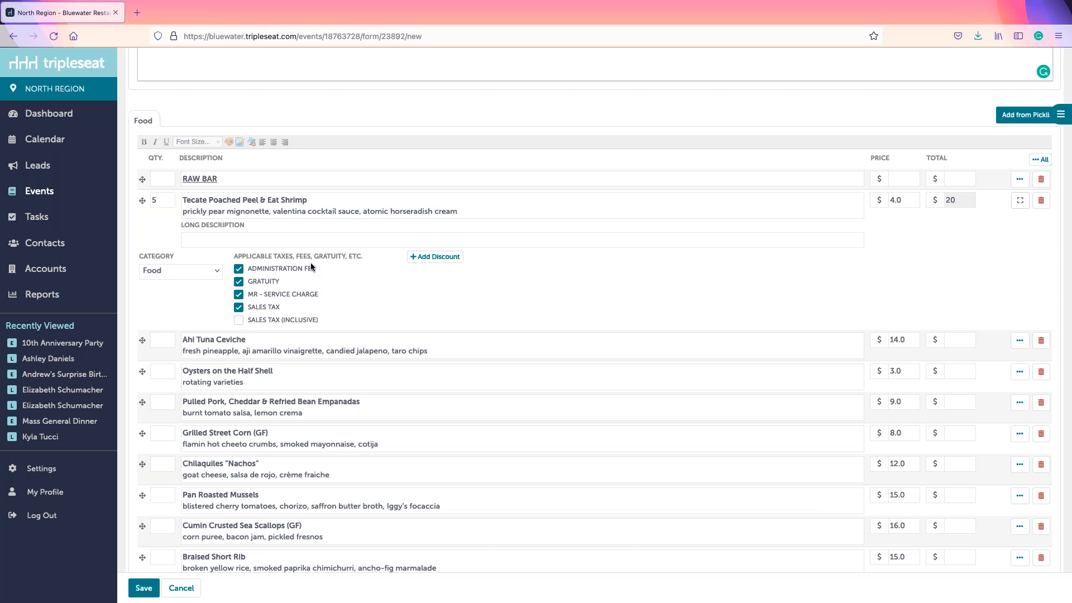
# Step: Cycle the shrimp line's category through Beverage and Audio Visual back to Food, then delete it
pyautogui.click(187, 270)
pyautogui.click(183, 259)
pyautogui.click(190, 272)
pyautogui.click(189, 259)
pyautogui.click(175, 272)
pyautogui.click(170, 293)
pyautogui.click(1019, 202)
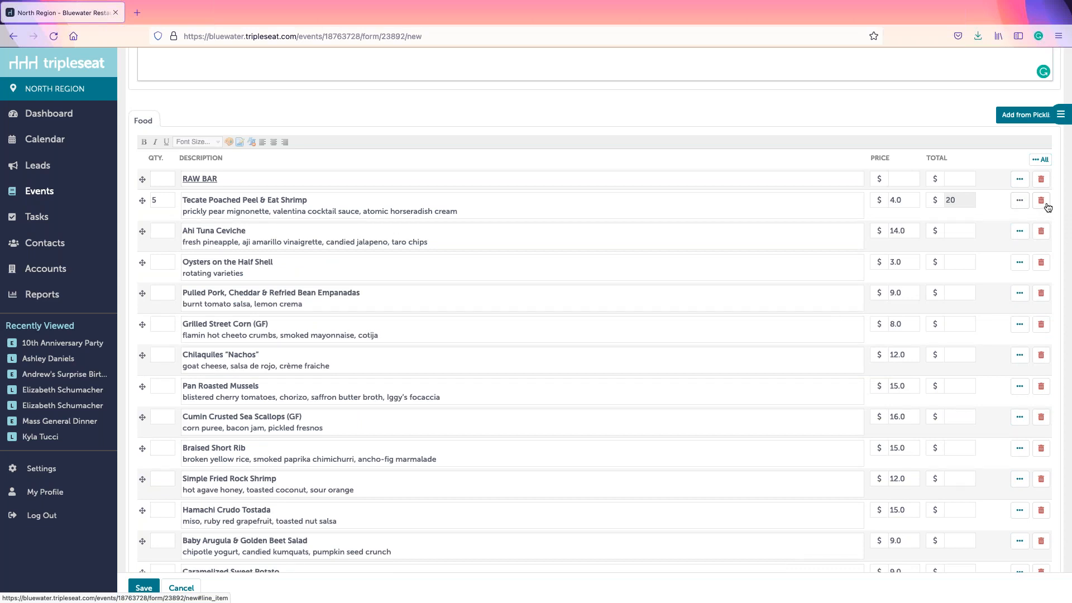
pyautogui.click(1046, 206)
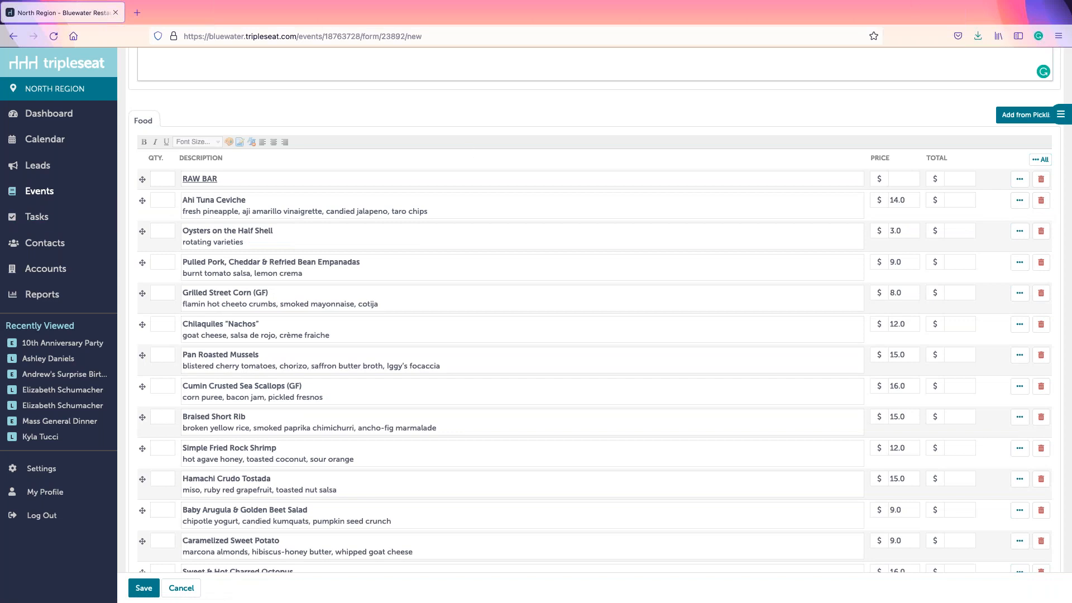
# Step: Set the first twelve Food items to quantity 5, with Grilled Street Corn and Chilaquiles at 10
pyautogui.click(162, 202)
pyautogui.write('5')
pyautogui.click(159, 234)
pyautogui.write('5')
pyautogui.click(161, 261)
pyautogui.write('5')
pyautogui.click(160, 293)
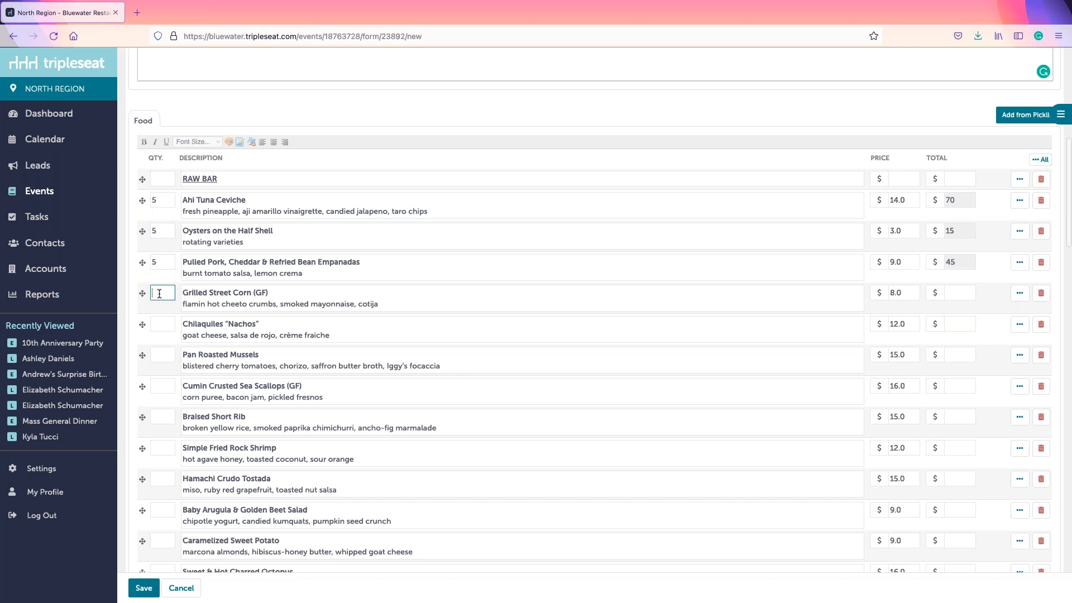
pyautogui.write('10')
pyautogui.click(150, 325)
pyautogui.write('10')
pyautogui.click(159, 355)
pyautogui.write('5')
pyautogui.click(158, 388)
pyautogui.write('5')
pyautogui.click(152, 417)
pyautogui.write('5')
pyautogui.click(161, 446)
pyautogui.write('5')
pyautogui.click(161, 480)
pyautogui.write('5')
pyautogui.click(162, 515)
pyautogui.write('5')
pyautogui.click(163, 543)
pyautogui.write('5')
# Step: Set Octopus through Brisket Tacos quantities: Kettle Chips and Plantain Tacos 10, Wings 7, the rest 5
pyautogui.scroll(-3, 164, 545)
pyautogui.click(172, 435)
pyautogui.write('5')
pyautogui.click(167, 465)
pyautogui.write('5')
pyautogui.press('BackSpace')
pyautogui.write('10')
pyautogui.click(161, 493)
pyautogui.write('5')
pyautogui.click(158, 517)
pyautogui.write('5')
pyautogui.click(153, 548)
pyautogui.write('7')
pyautogui.scroll(-3, 139, 519)
pyautogui.click(166, 443)
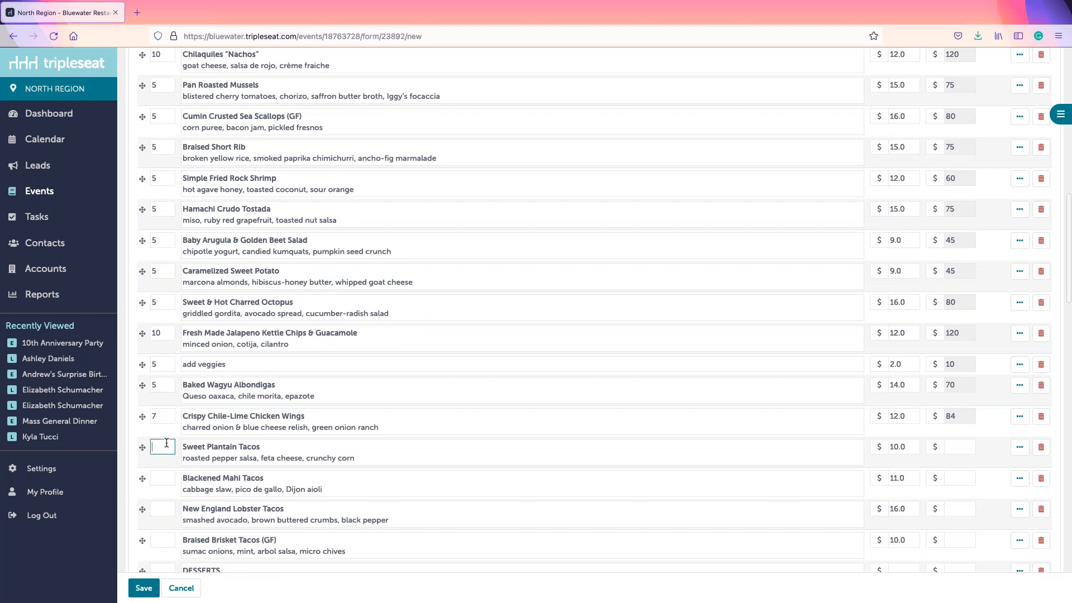
pyautogui.write('10')
pyautogui.click(166, 477)
pyautogui.write('5')
pyautogui.click(165, 510)
pyautogui.write('5')
pyautogui.click(166, 541)
pyautogui.write('5')
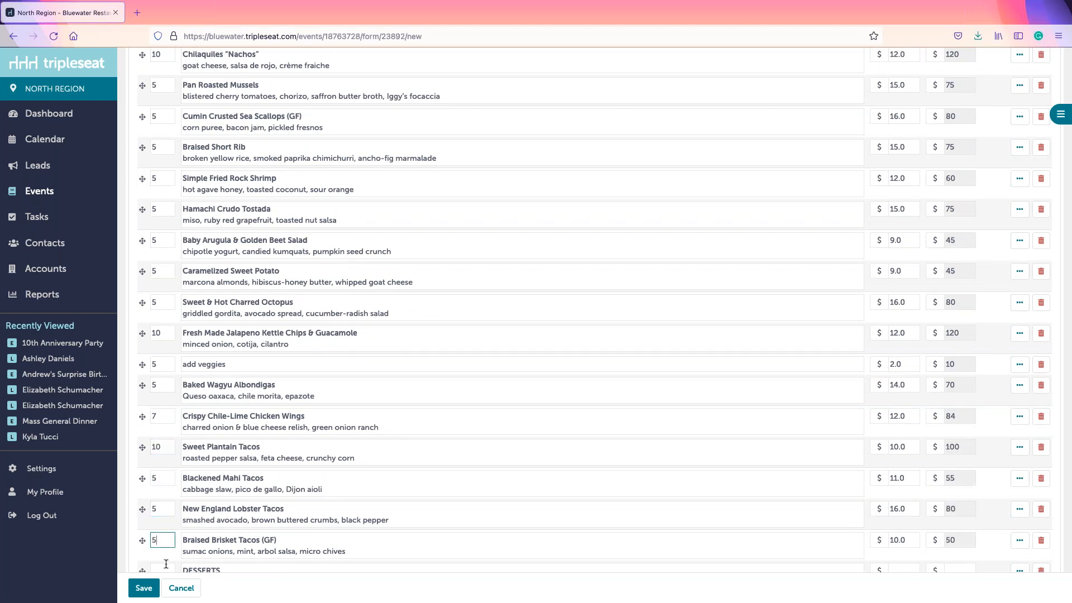
# Step: Give Churros, Soft Serve Sorbet, Dole Whip and add rum quantity 5, and check the $1564 Food total
pyautogui.scroll(-2, 176, 475)
pyautogui.click(167, 483)
pyautogui.click(162, 505)
pyautogui.write('5')
pyautogui.click(162, 535)
pyautogui.write('5')
pyautogui.click(162, 566)
pyautogui.write('5')
pyautogui.scroll(-3, 163, 566)
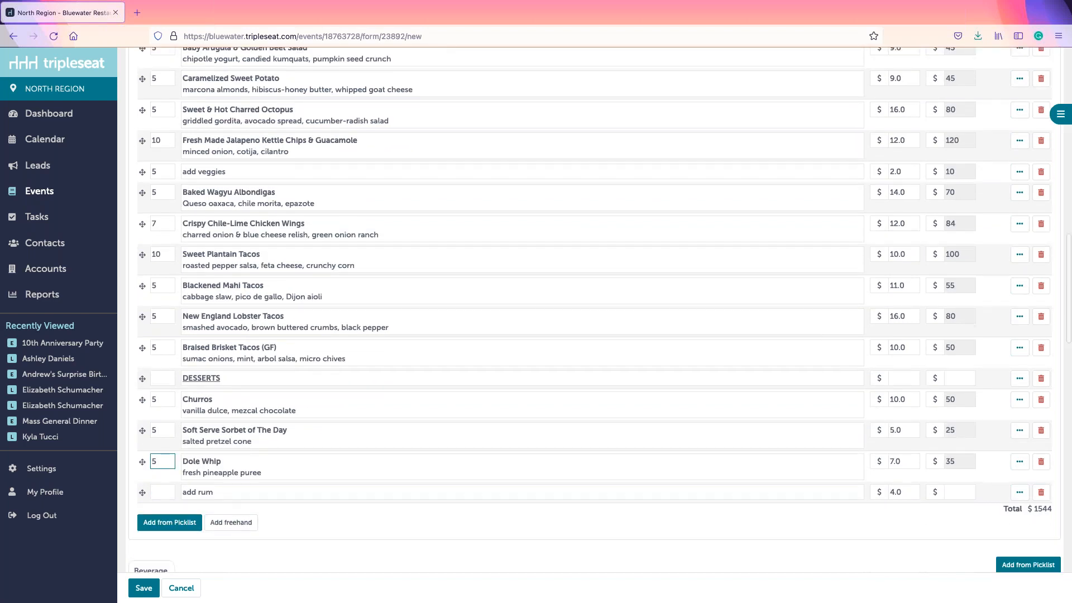
pyautogui.click(166, 484)
pyautogui.write('5')
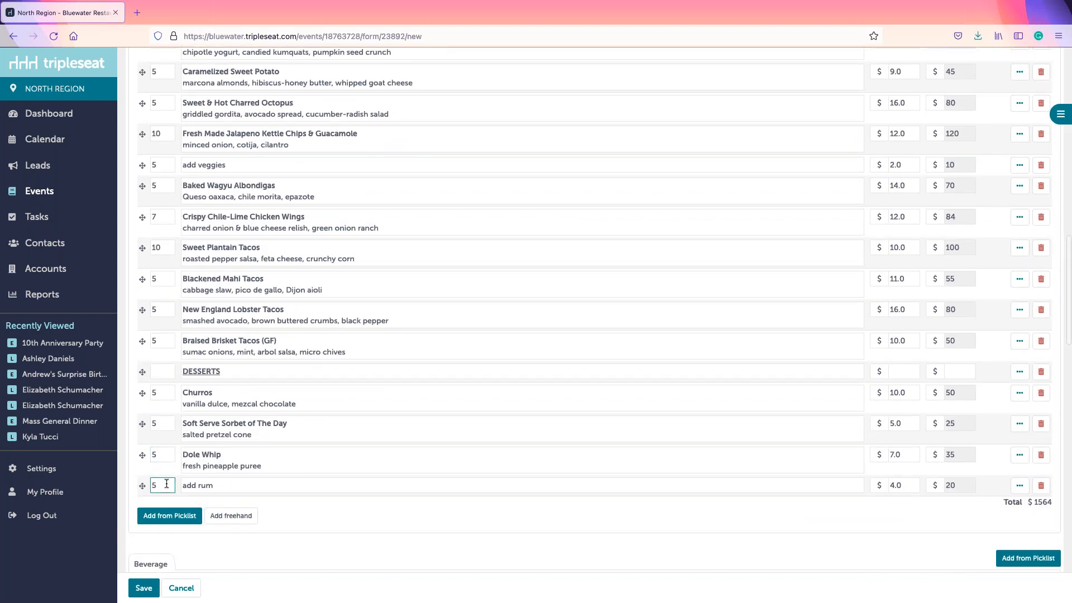
pyautogui.scroll(2, 166, 484)
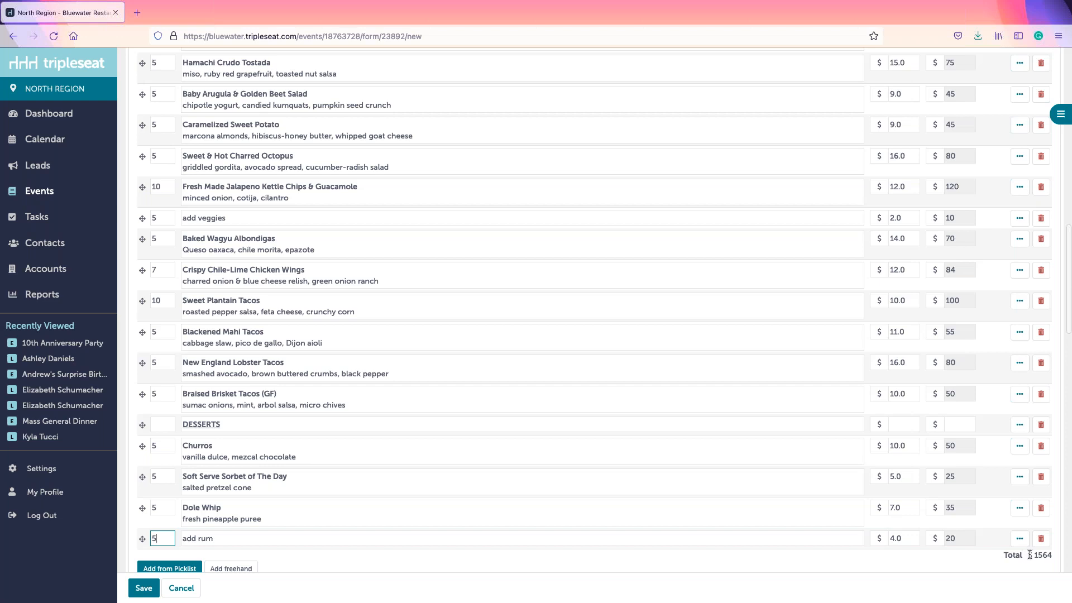
pyautogui.moveTo(1026, 555); pyautogui.dragTo(1049, 555)
pyautogui.click(1013, 566)
pyautogui.scroll(-3, 654, 427)
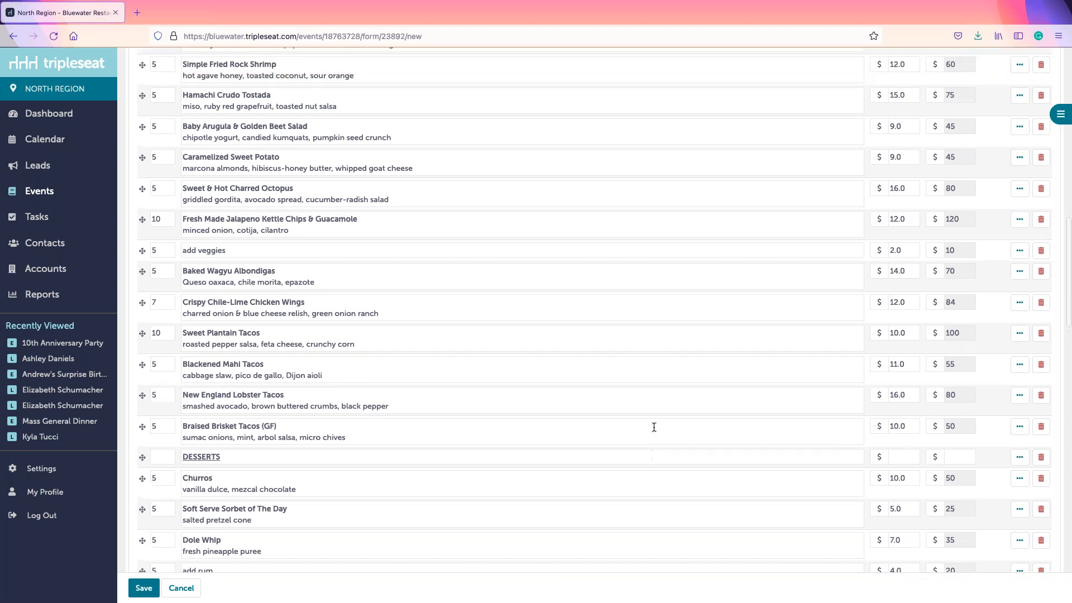
pyautogui.scroll(-6, 654, 427)
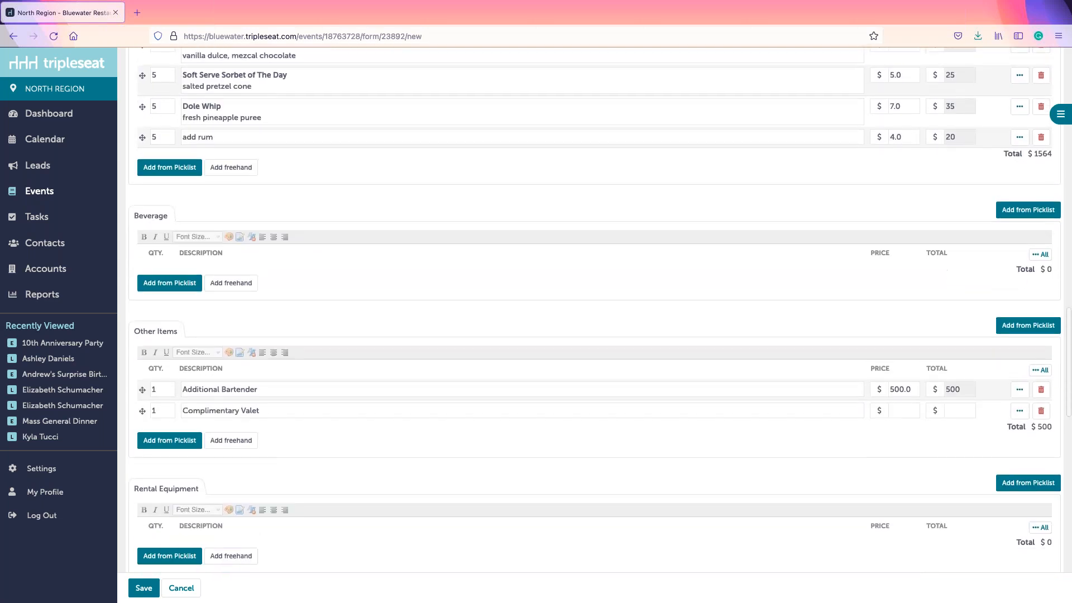
# Step: Add the 2 Hour Premium Bar from MR Bar Packages to Beverage at quantity 30 ($1350)
pyautogui.scroll(-2, 653, 427)
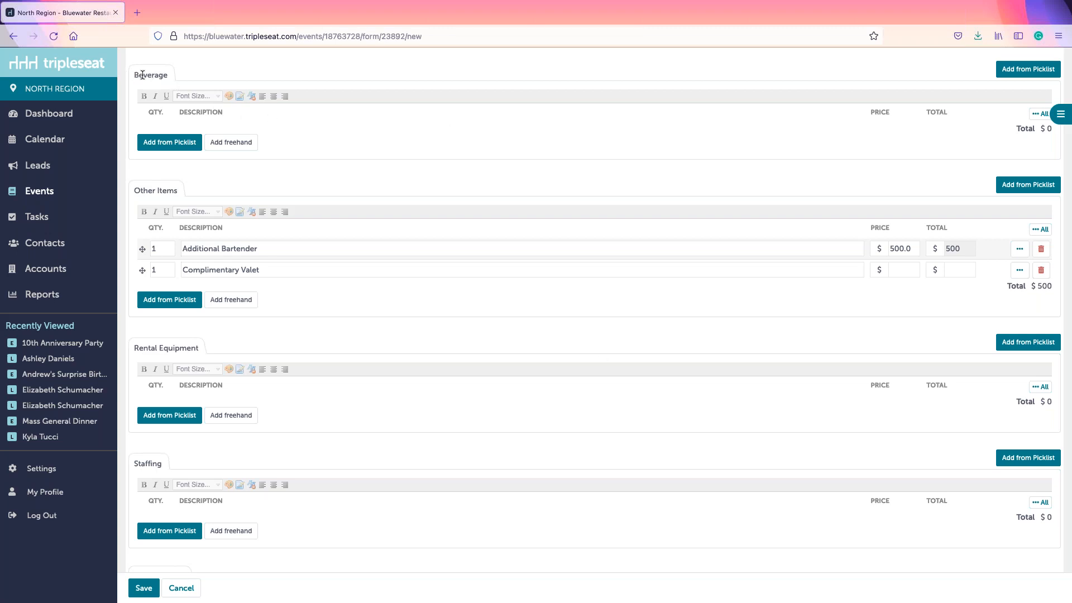
pyautogui.click(156, 146)
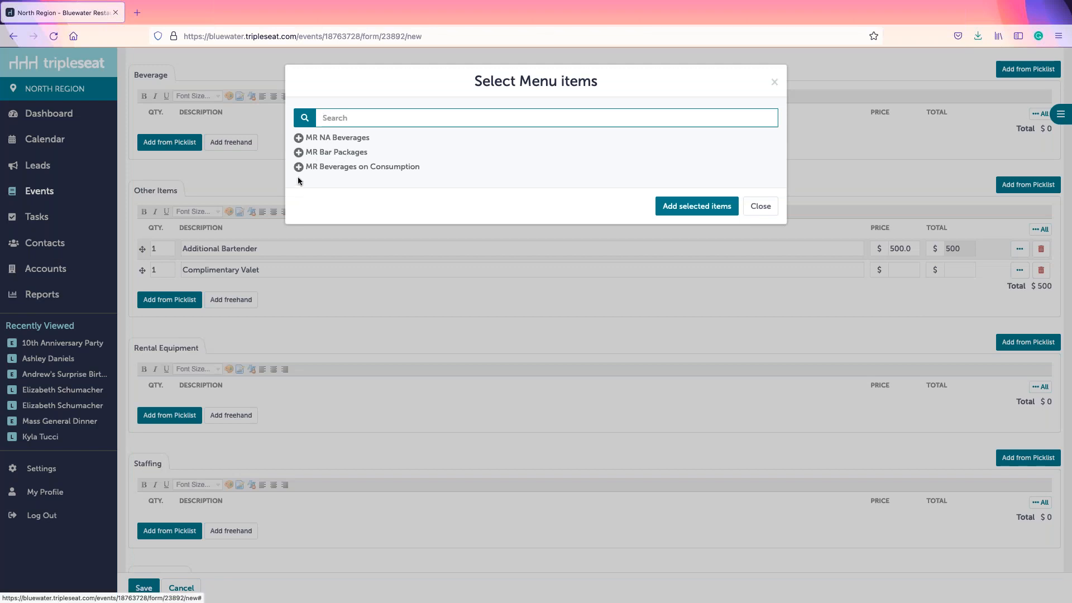
pyautogui.click(351, 156)
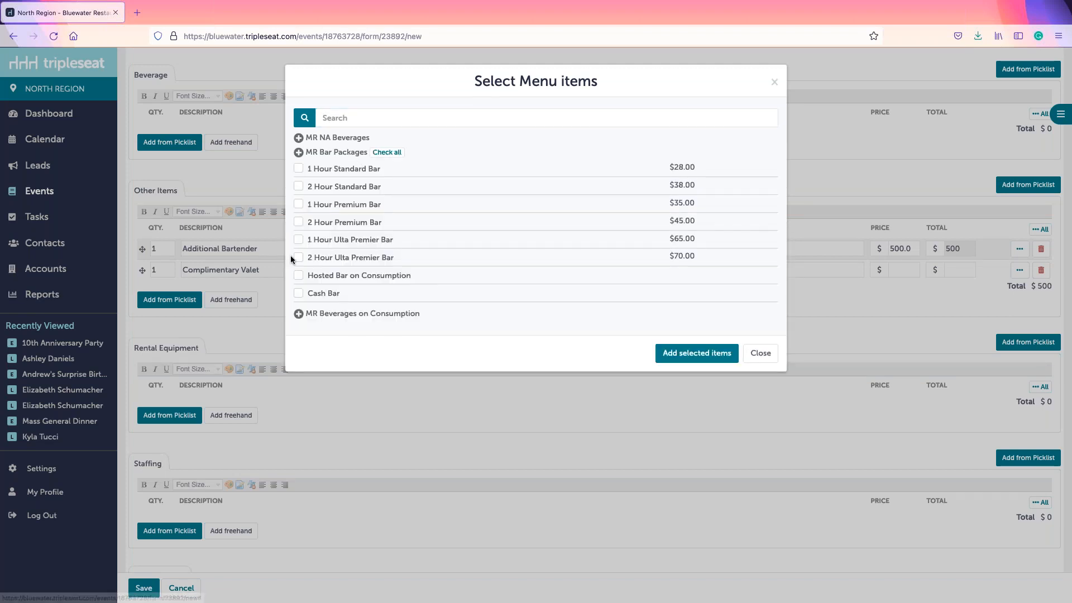
pyautogui.click(299, 221)
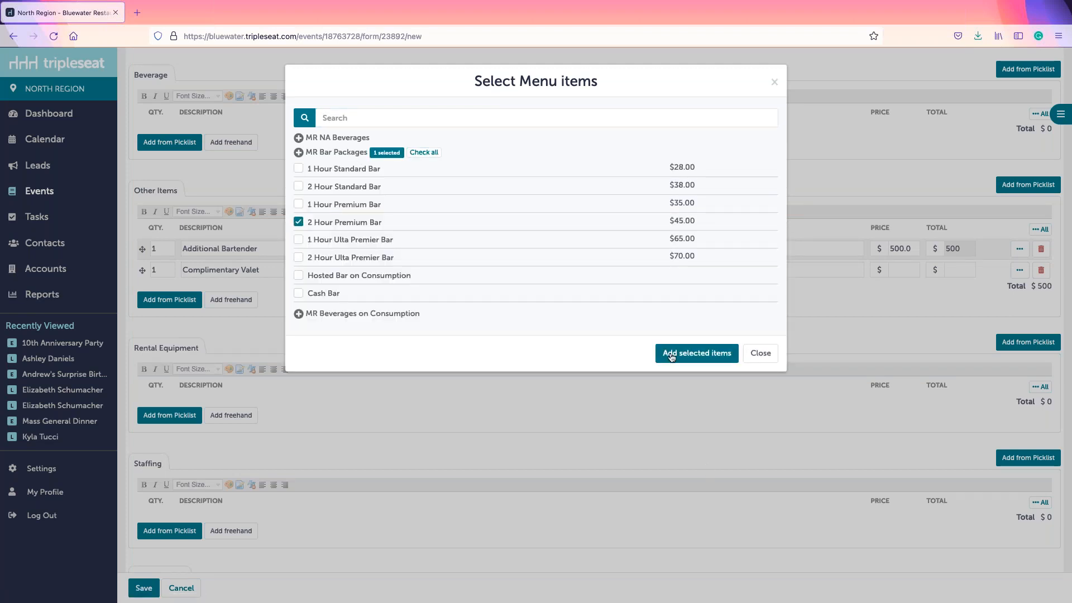
pyautogui.click(673, 357)
pyautogui.click(169, 134)
pyautogui.write('30')
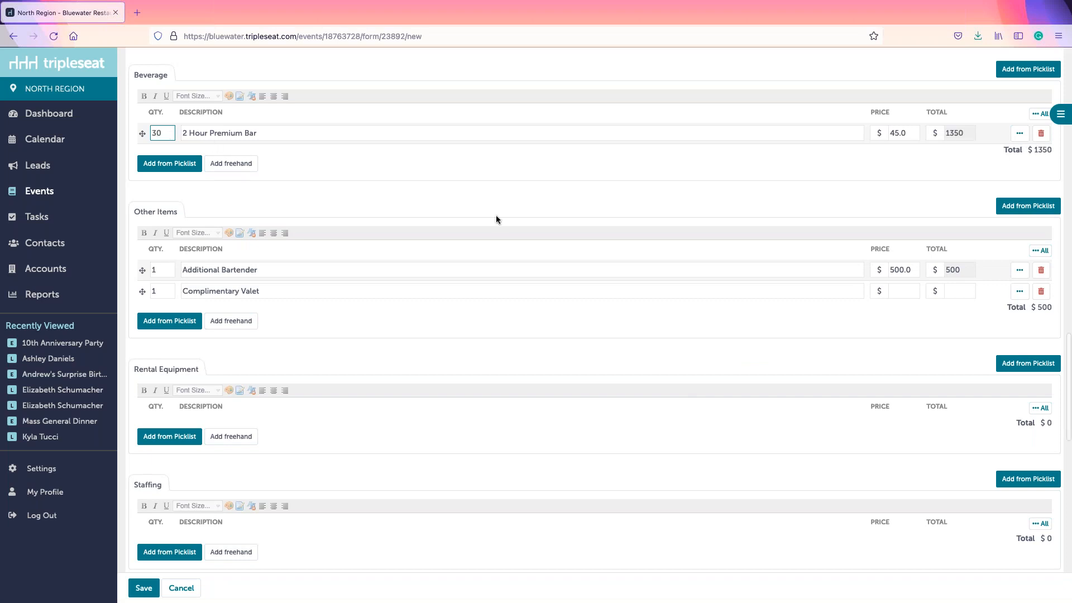
pyautogui.scroll(-3, 414, 196)
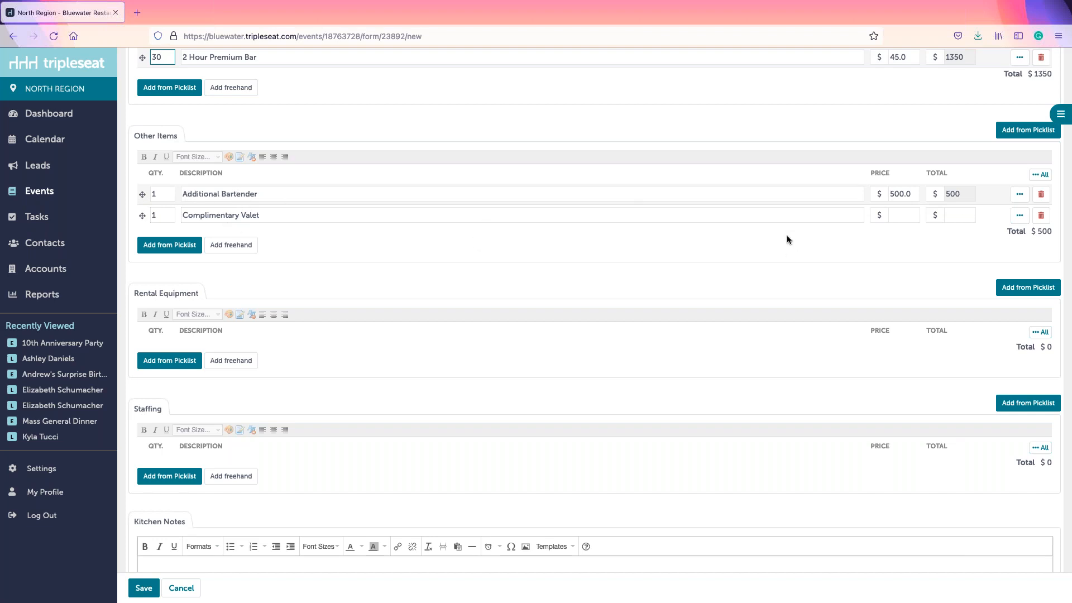
pyautogui.scroll(-1, 787, 238)
# Step: Add a Studio Light from MR Equipment Rental to Rental Equipment at quantity 3 ($180)
pyautogui.scroll(-4, 786, 239)
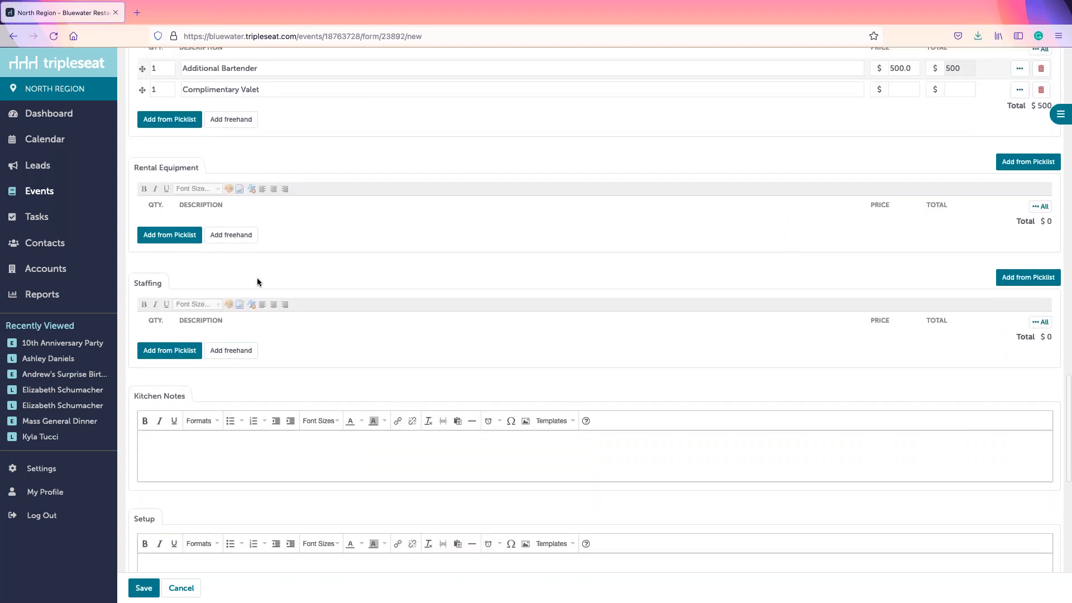
pyautogui.click(150, 239)
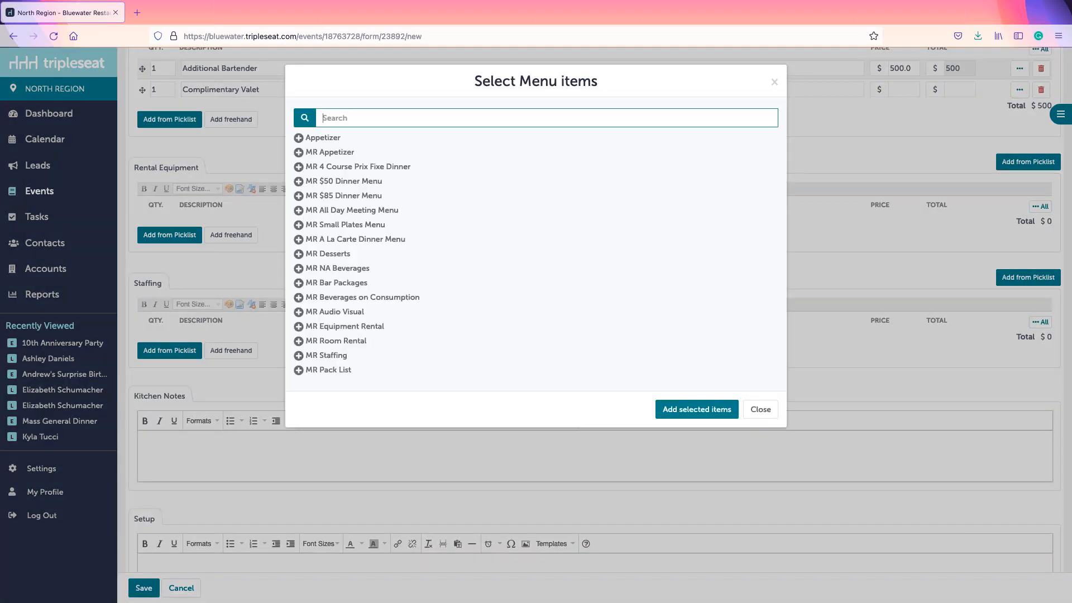
pyautogui.click(350, 328)
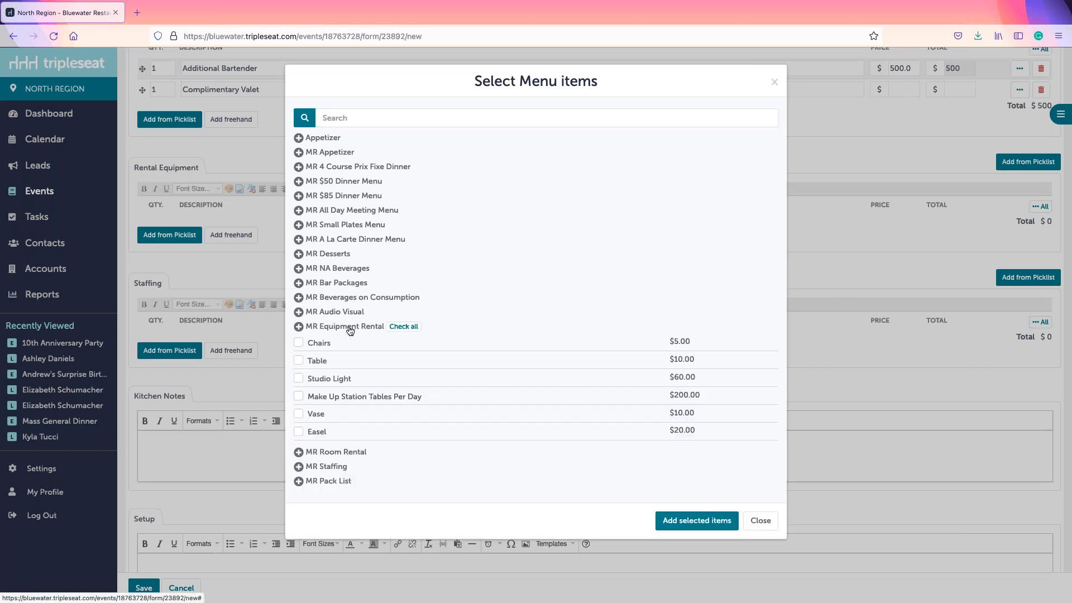
pyautogui.click(298, 378)
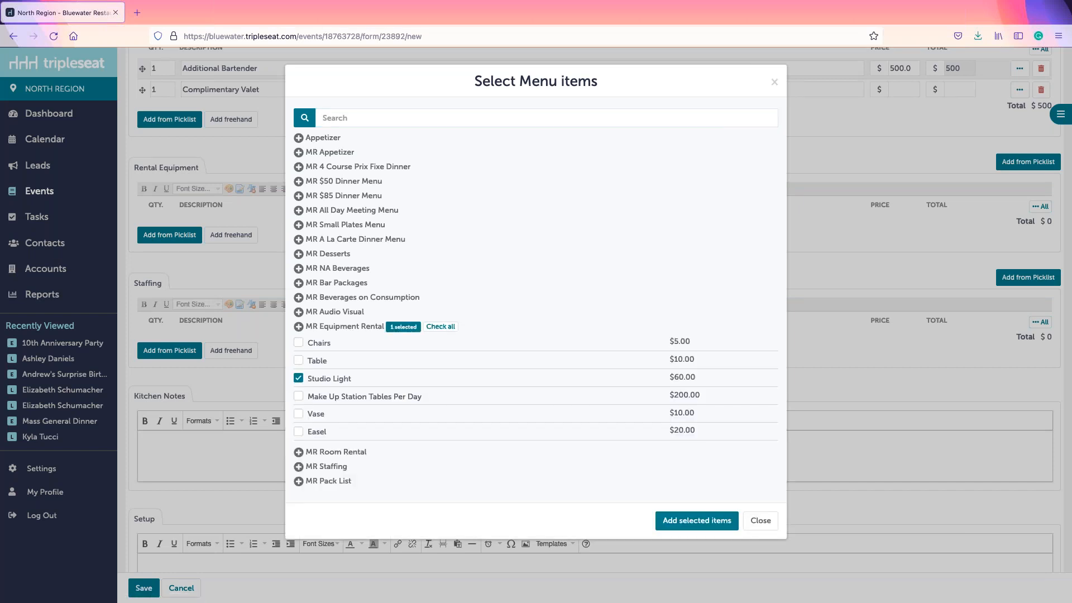
pyautogui.click(682, 524)
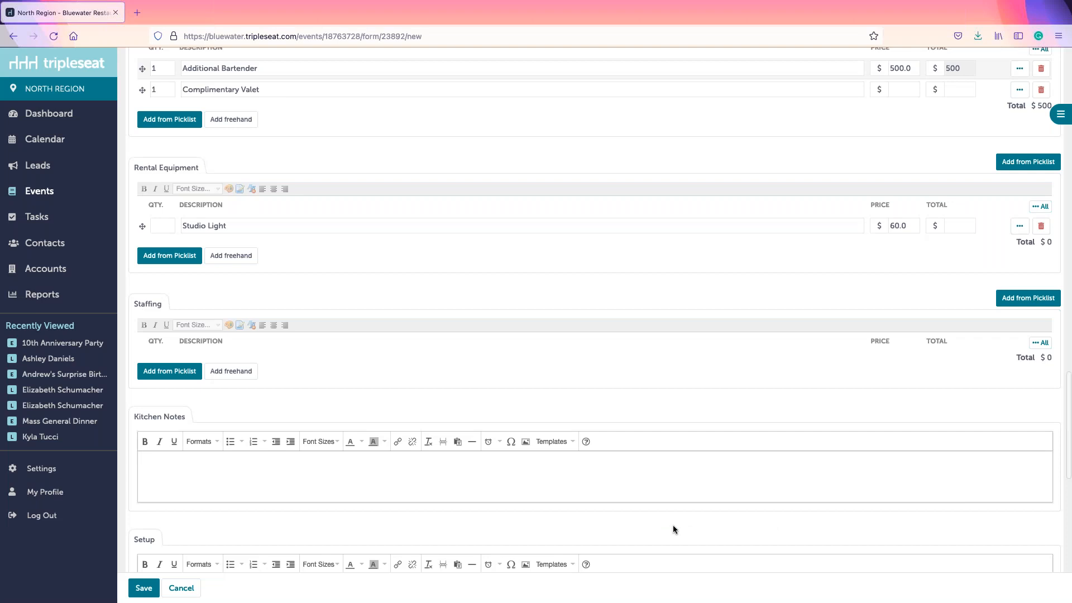
pyautogui.click(163, 226)
pyautogui.write('3')
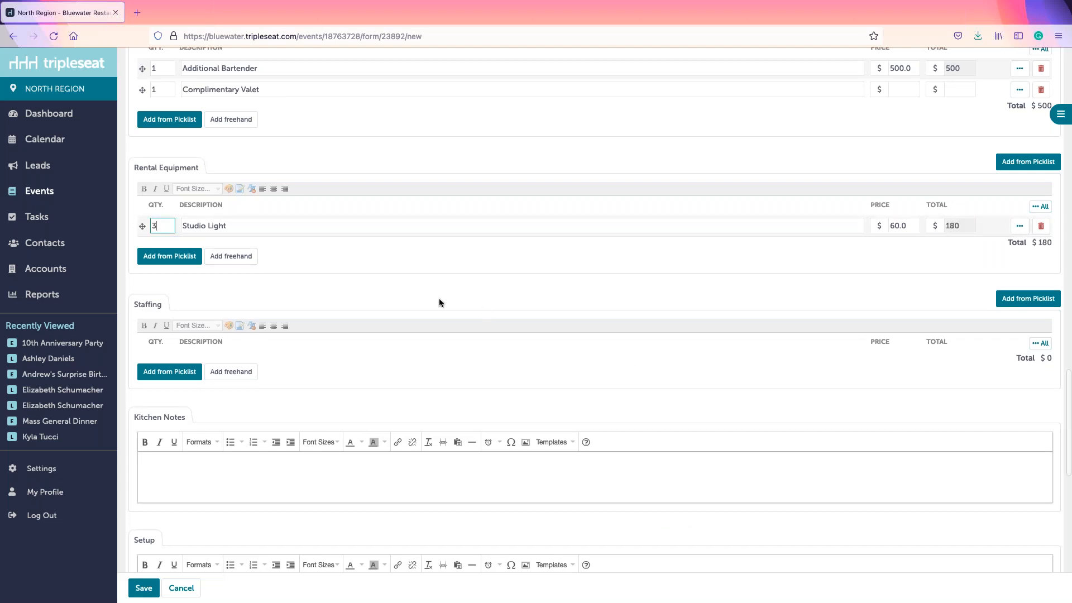
pyautogui.scroll(-2, 439, 298)
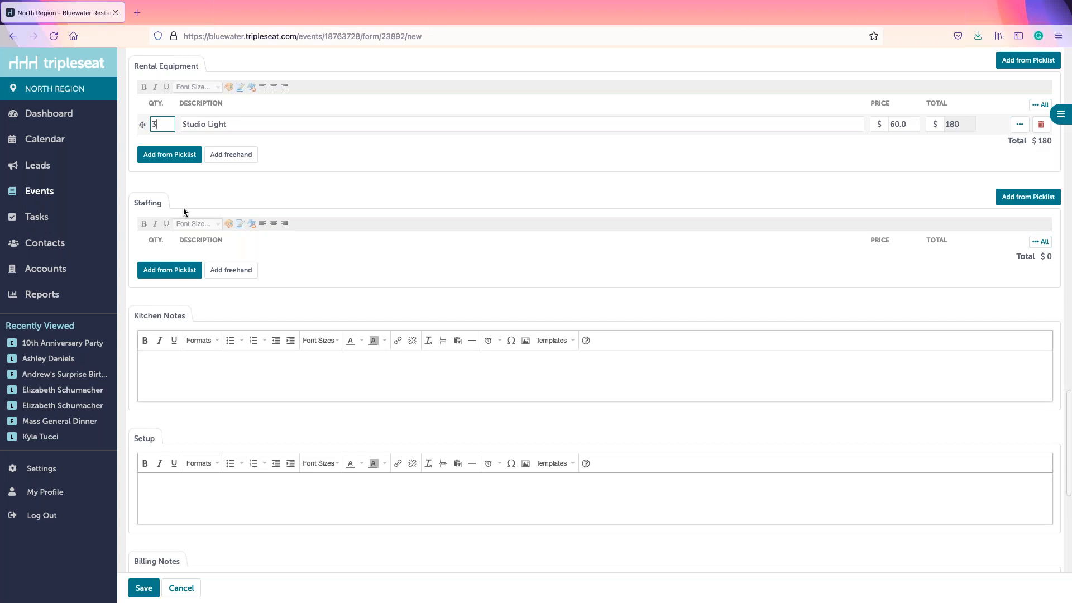
pyautogui.scroll(-3, 336, 296)
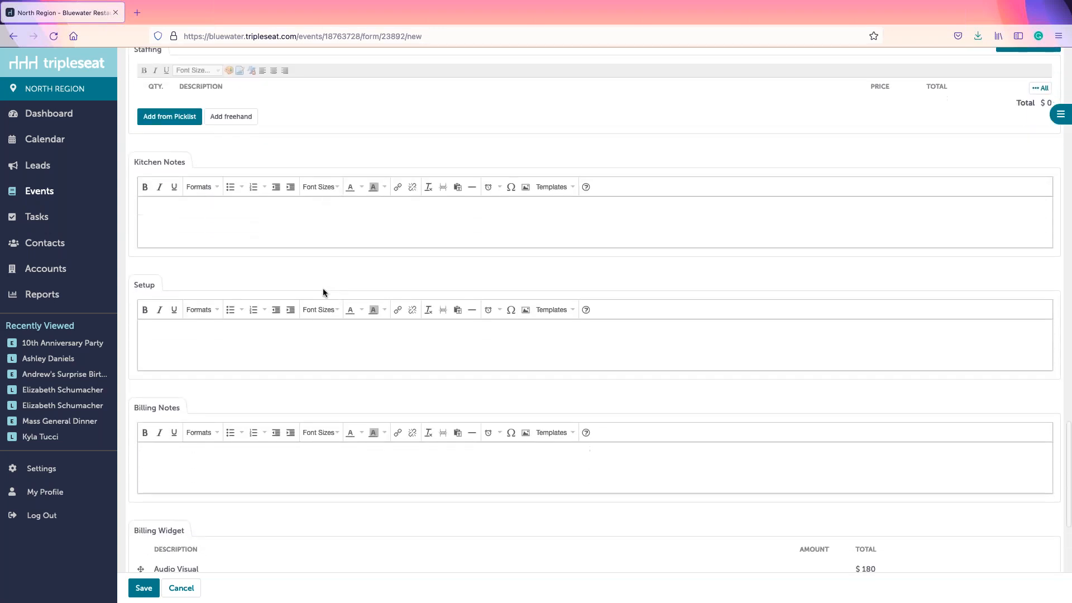
# Step: Write Kitchen Notes '4 vegans in attendance' and '2 tree and nut allergies' on separate lines
pyautogui.click(190, 221)
pyautogui.write('4 vegans in attendance')
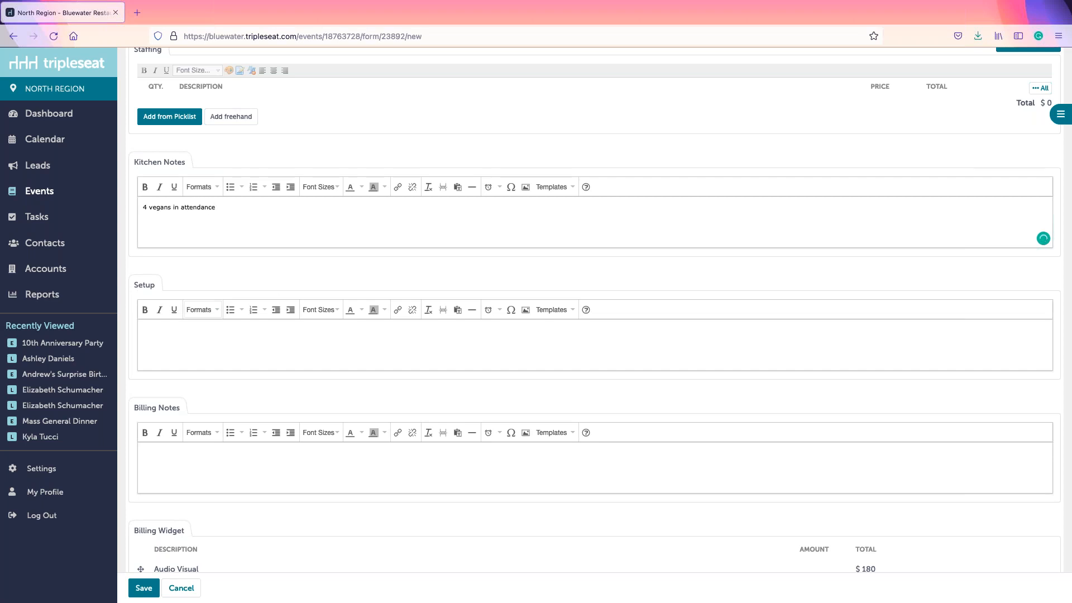
pyautogui.press('Return')
pyautogui.write('2 ')
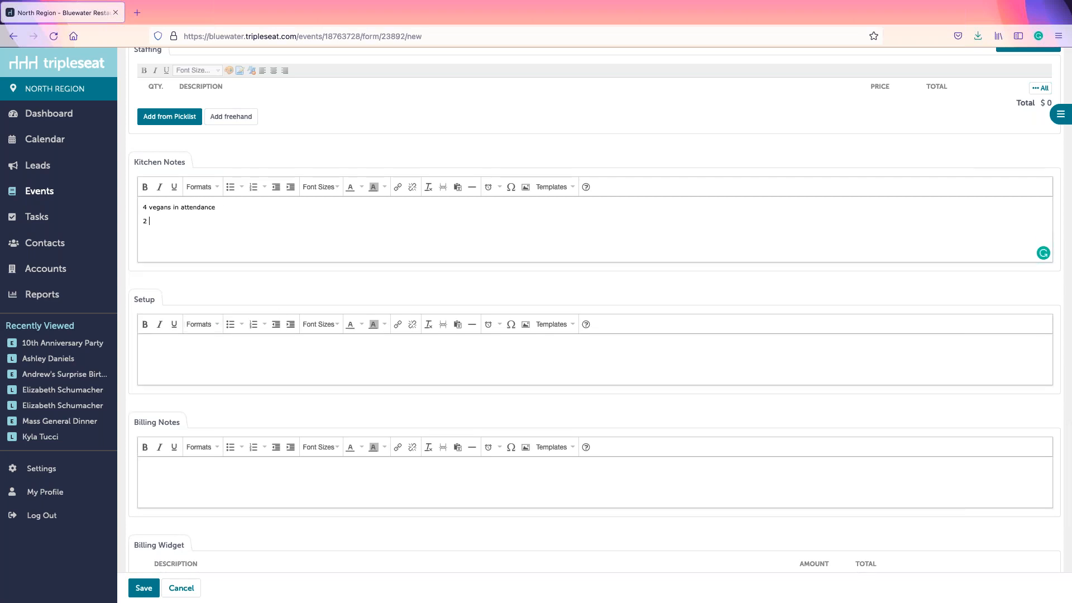
pyautogui.write('tree and nut allergies')
# Step: Add the Setup note 'Disco Ball hung from Dining Room ceiling'
pyautogui.click(193, 369)
pyautogui.write('Disco Ball hung')
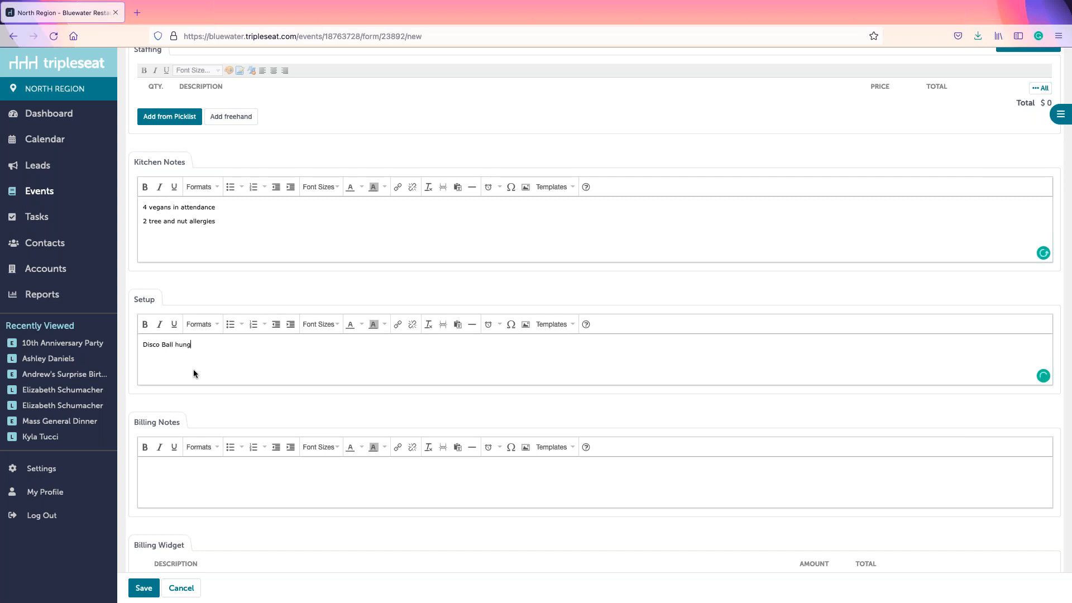
pyautogui.write(' from Dining Room ceil')
pyautogui.press('BackSpace')
pyautogui.press('BackSpace')
pyautogui.write('eiling')
pyautogui.click(220, 487)
pyautogui.scroll(-5, 218, 498)
# Step: Review the billing lines and set the deposit due date to August 12, 2021
pyautogui.scroll(-3, 223, 492)
pyautogui.moveTo(135, 176); pyautogui.dragTo(182, 175)
pyautogui.click(171, 174)
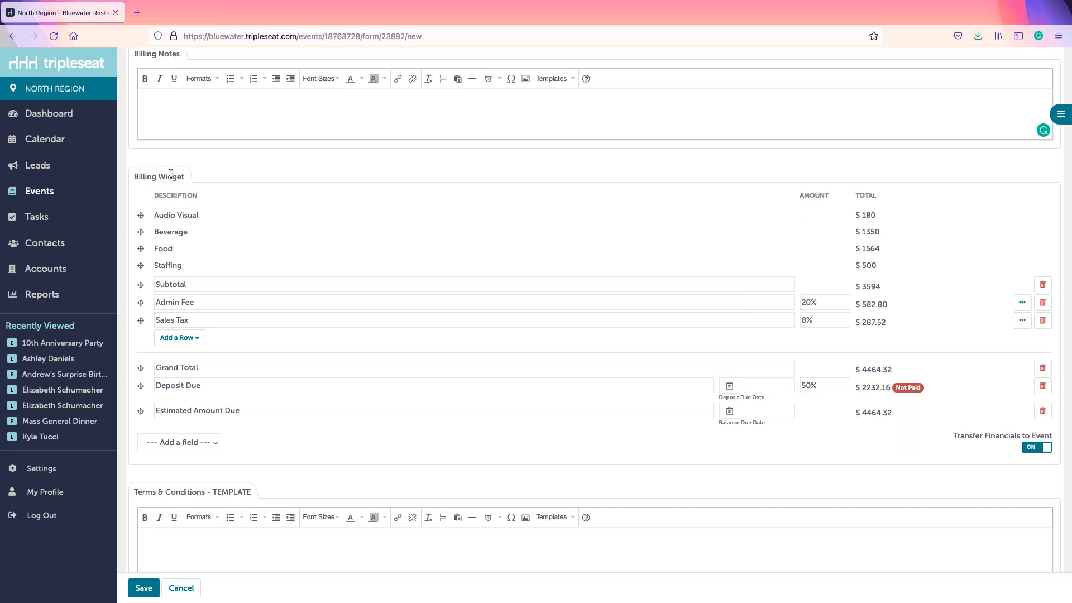
pyautogui.moveTo(154, 215); pyautogui.dragTo(207, 218)
pyautogui.click(157, 215)
pyautogui.click(756, 387)
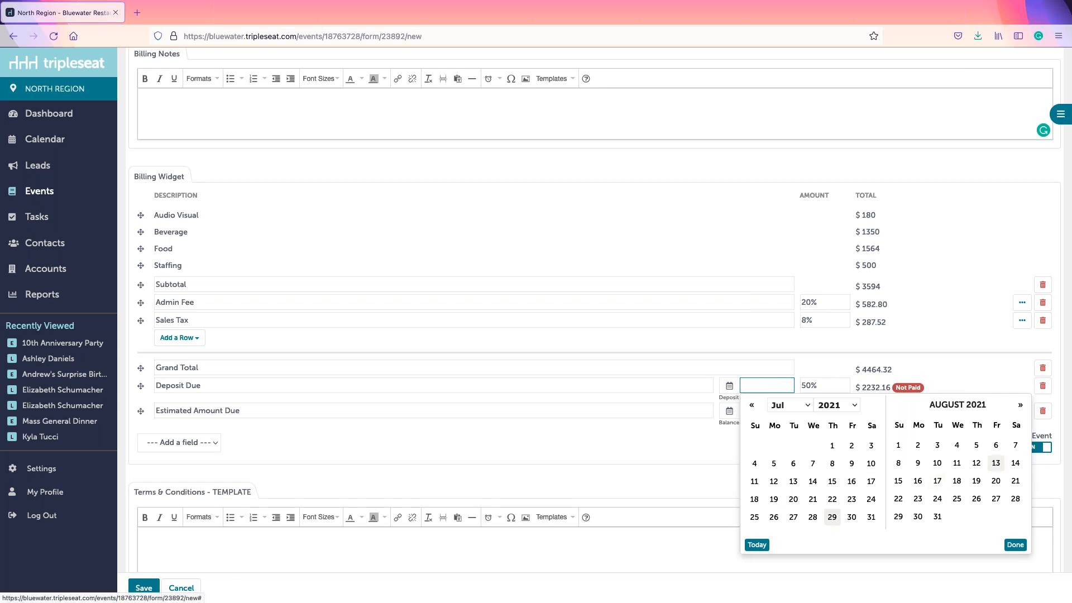
pyautogui.click(977, 469)
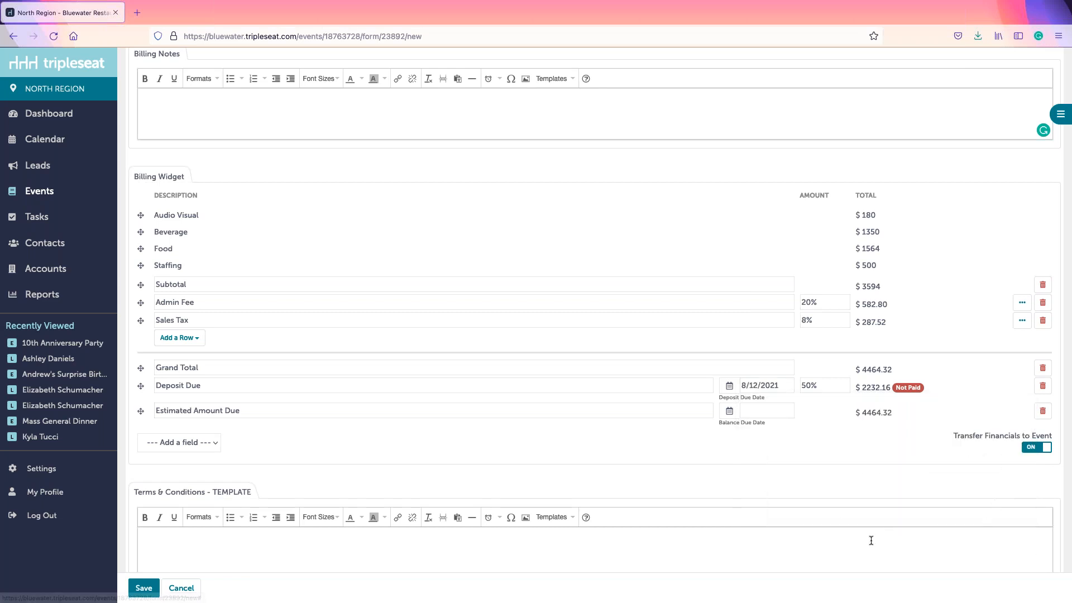
# Step: Try 500 and 70% as the deposit amount, then settle on 50% ($2232.16)
pyautogui.click(821, 385)
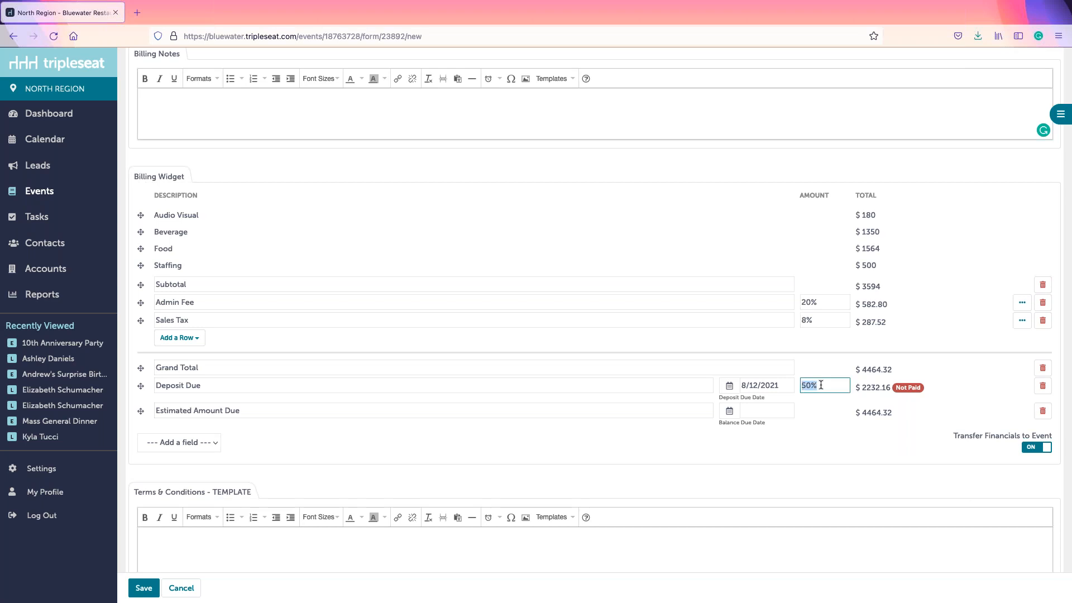
pyautogui.write('500')
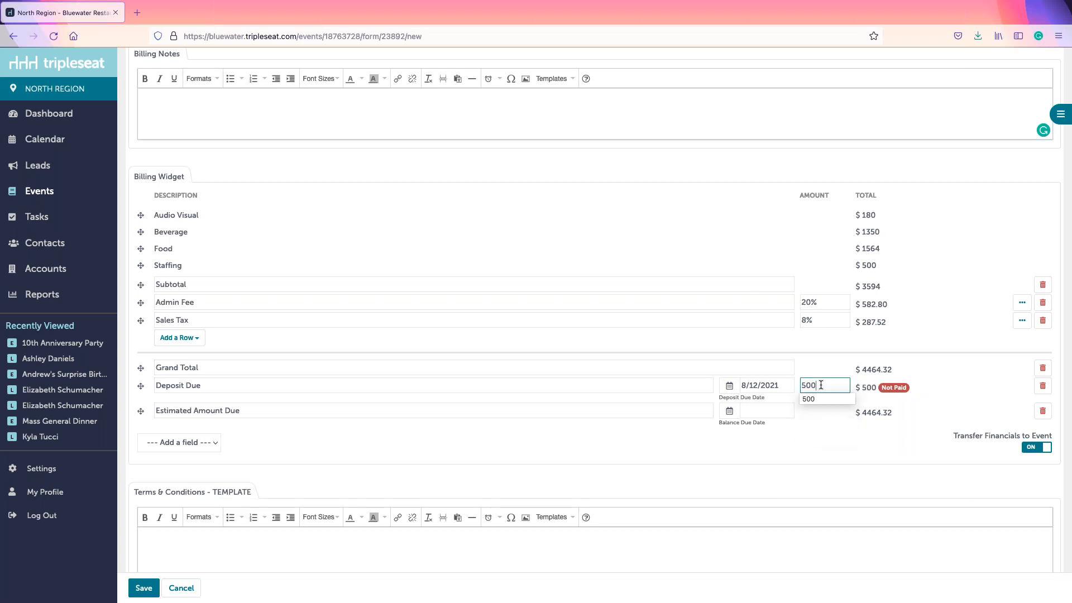
pyautogui.press('BackSpace')
pyautogui.press('BackSpace')
pyautogui.press('BackSpace')
pyautogui.write('70%')
pyautogui.press('BackSpace')
pyautogui.press('BackSpace')
pyautogui.press('BackSpace')
pyautogui.write('50')
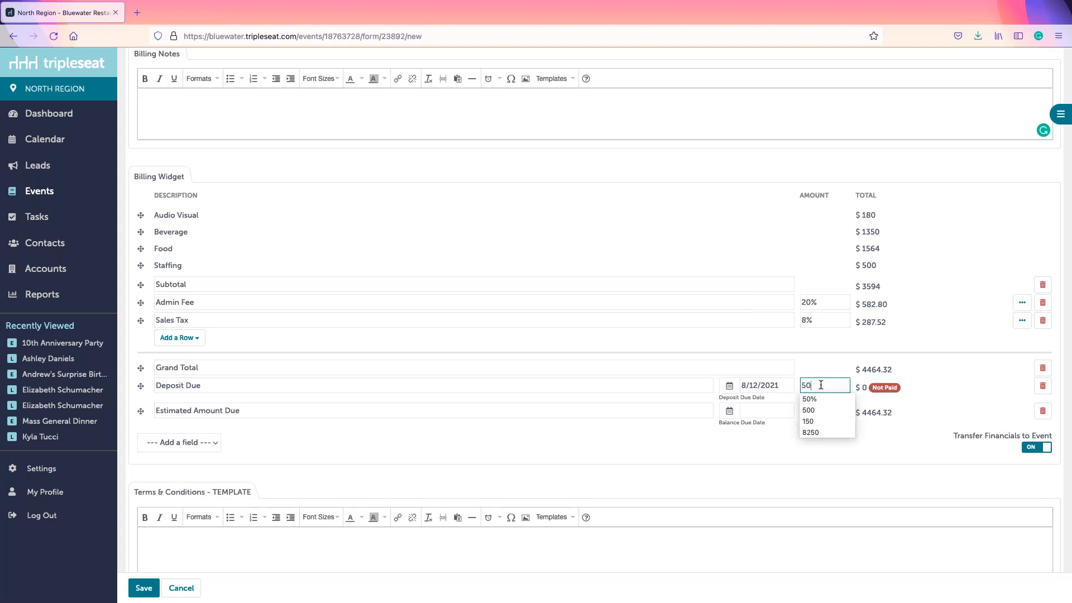
pyautogui.write('%')
pyautogui.click(919, 360)
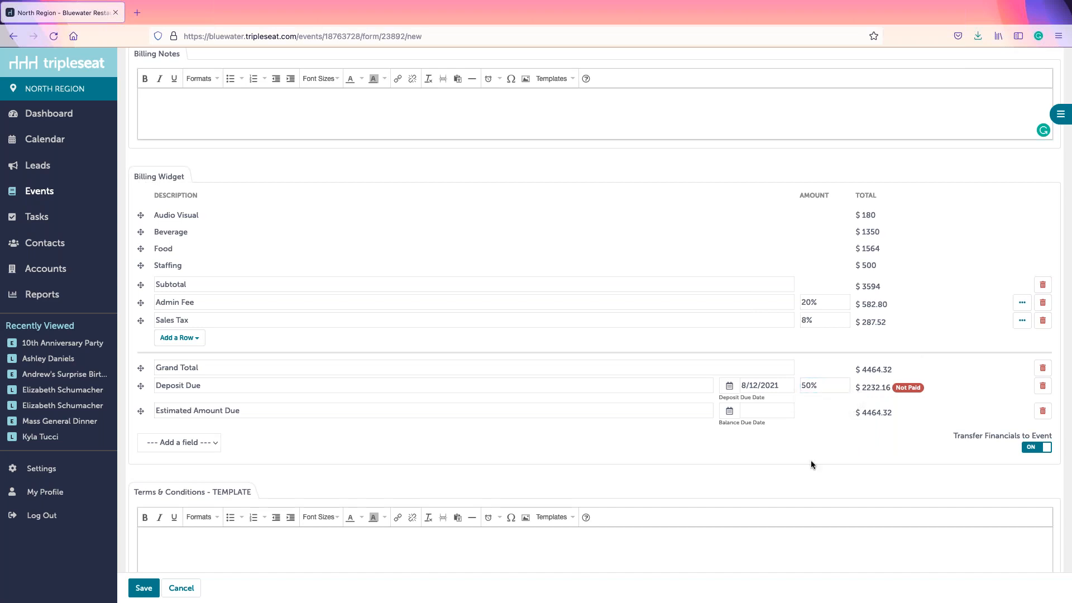
pyautogui.click(208, 444)
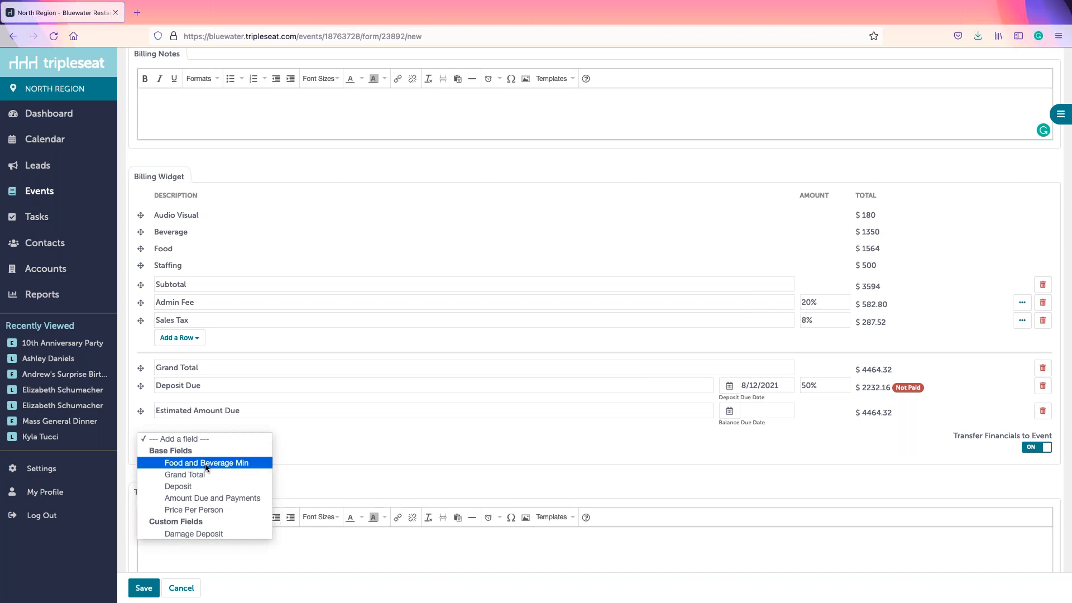
# Step: Add a Food and Beverage Min billing row and check its 2000.0 amount
pyautogui.click(205, 464)
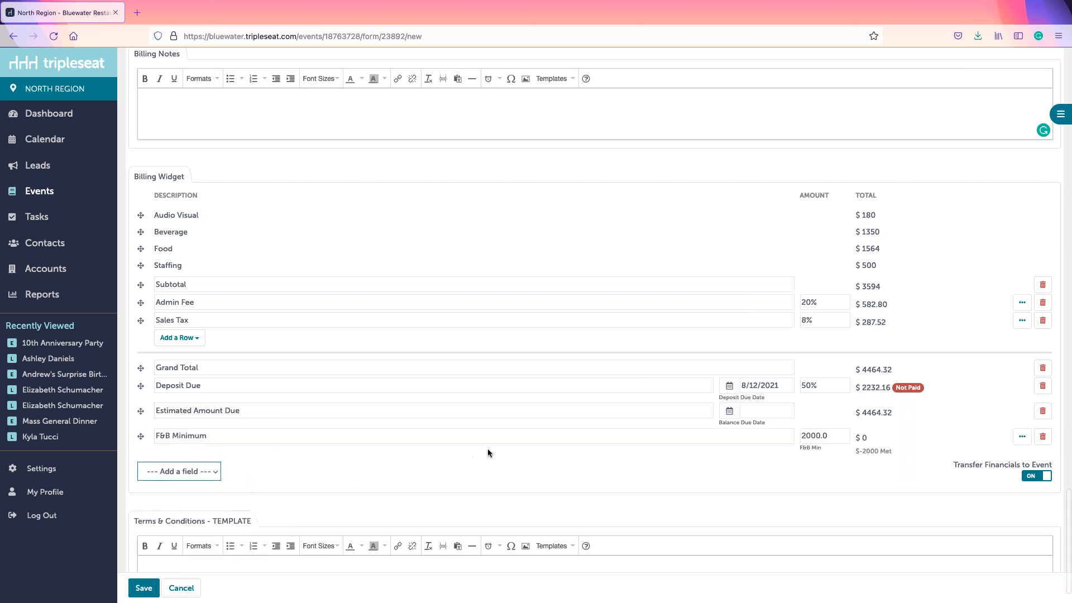
pyautogui.click(147, 474)
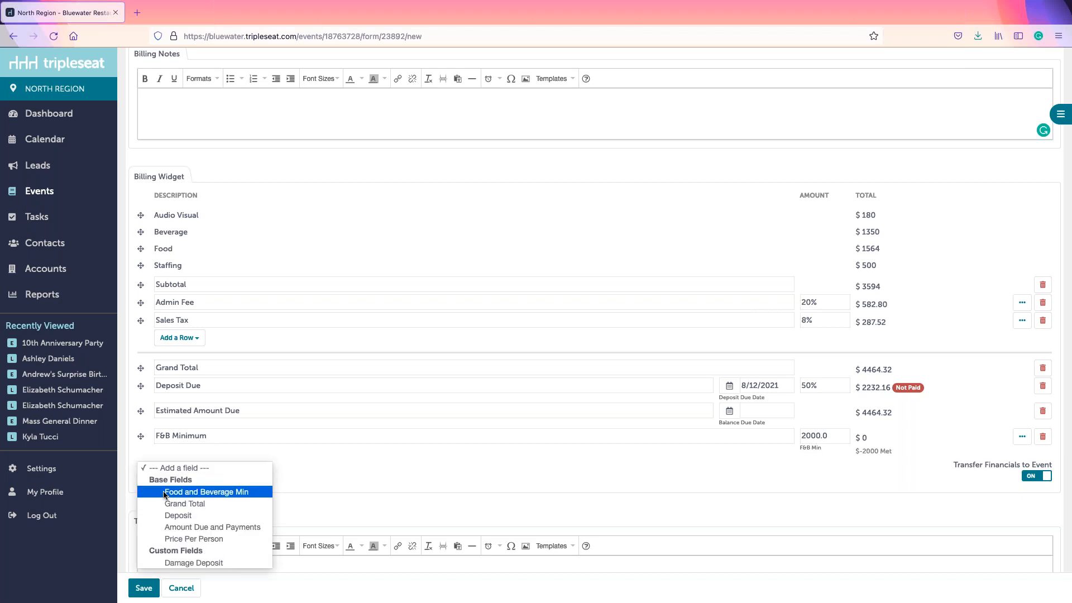
pyautogui.click(169, 436)
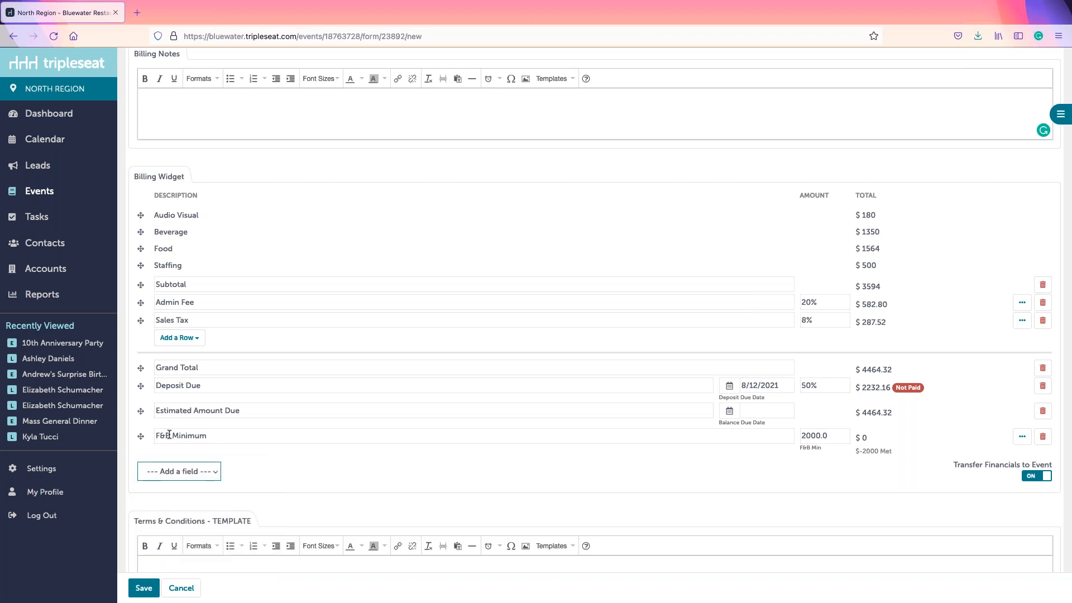
pyautogui.click(814, 435)
pyautogui.doubleClick(815, 435)
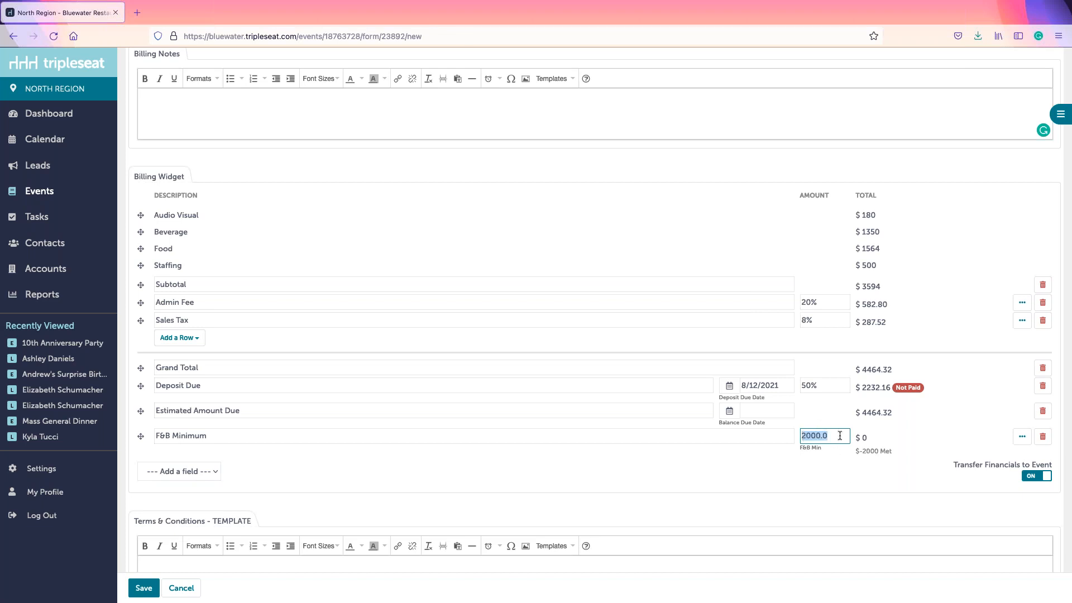
pyautogui.click(831, 434)
pyautogui.moveTo(861, 436); pyautogui.dragTo(877, 438)
pyautogui.scroll(-2, 485, 511)
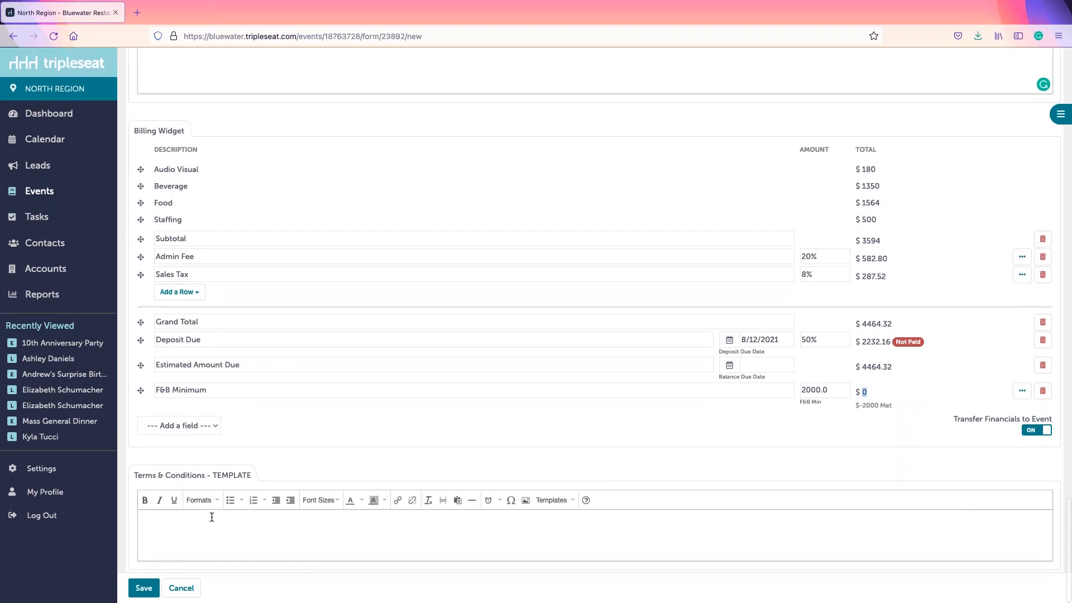
pyautogui.moveTo(134, 475); pyautogui.dragTo(250, 479)
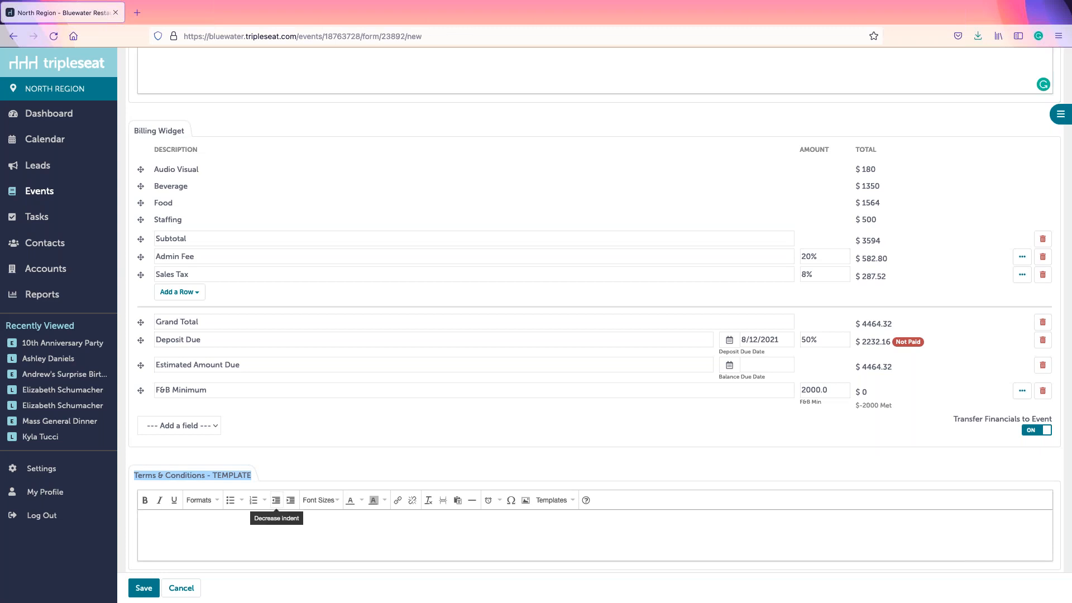
# Step: Insert the PDR Terms template from Millie's Terms & Conditions Template into Terms & Conditions
pyautogui.click(198, 539)
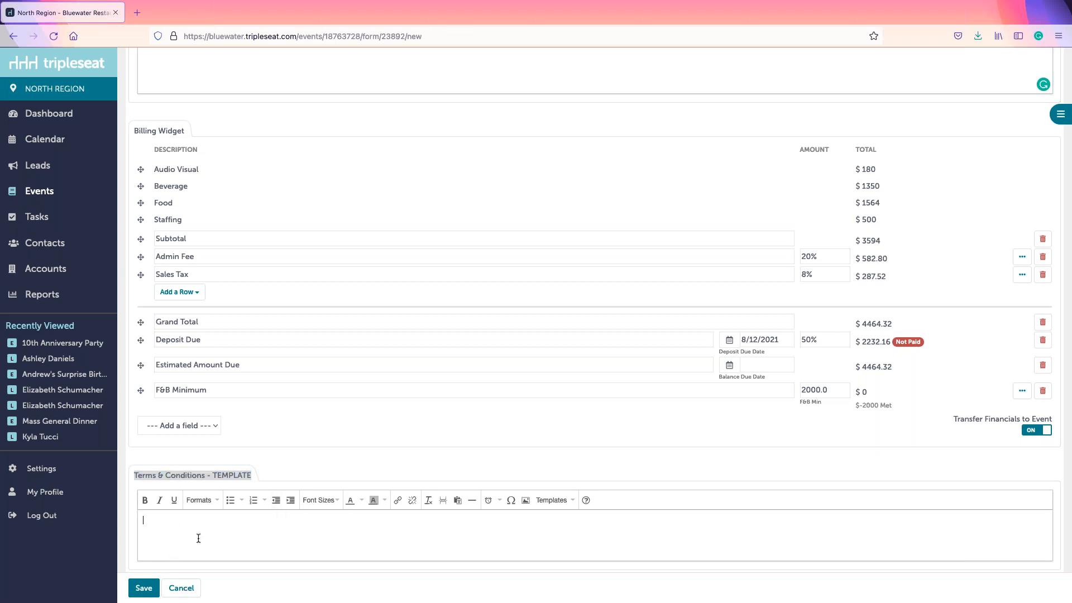
pyautogui.click(568, 505)
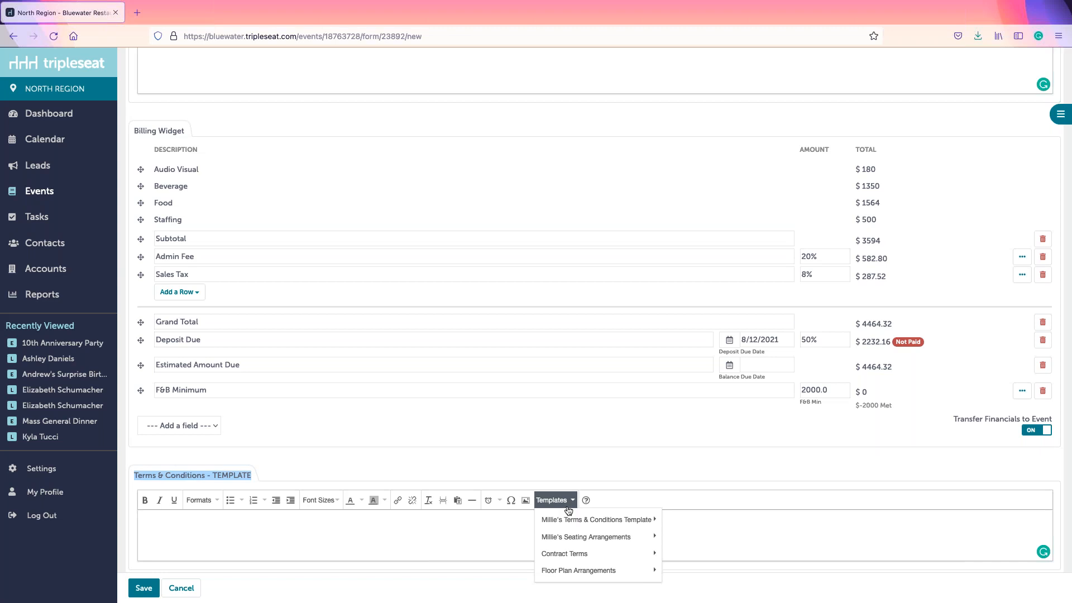
pyautogui.moveTo(566, 524)
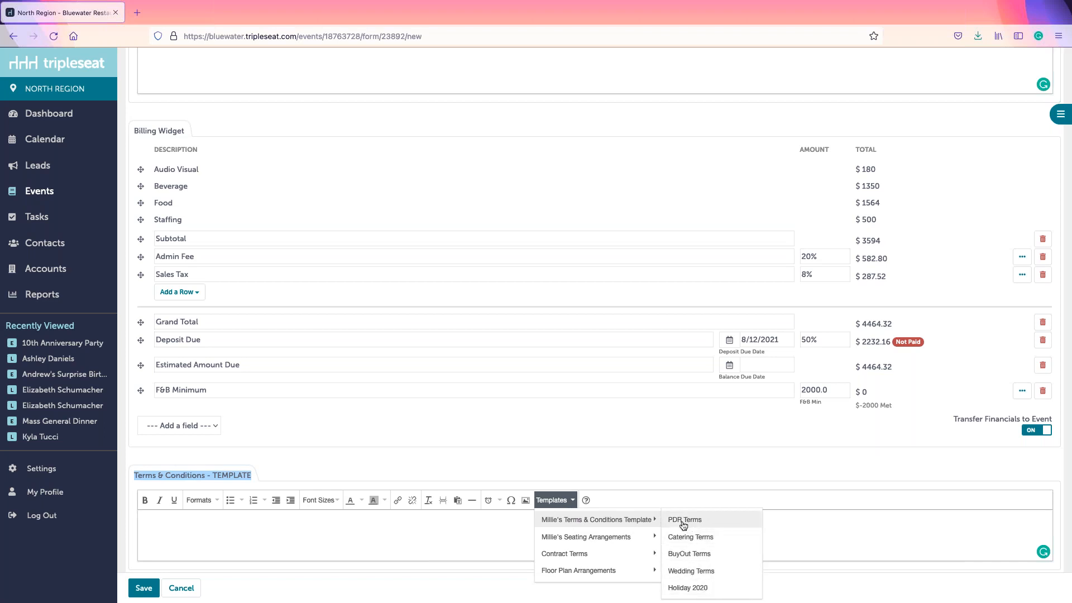
pyautogui.click(683, 520)
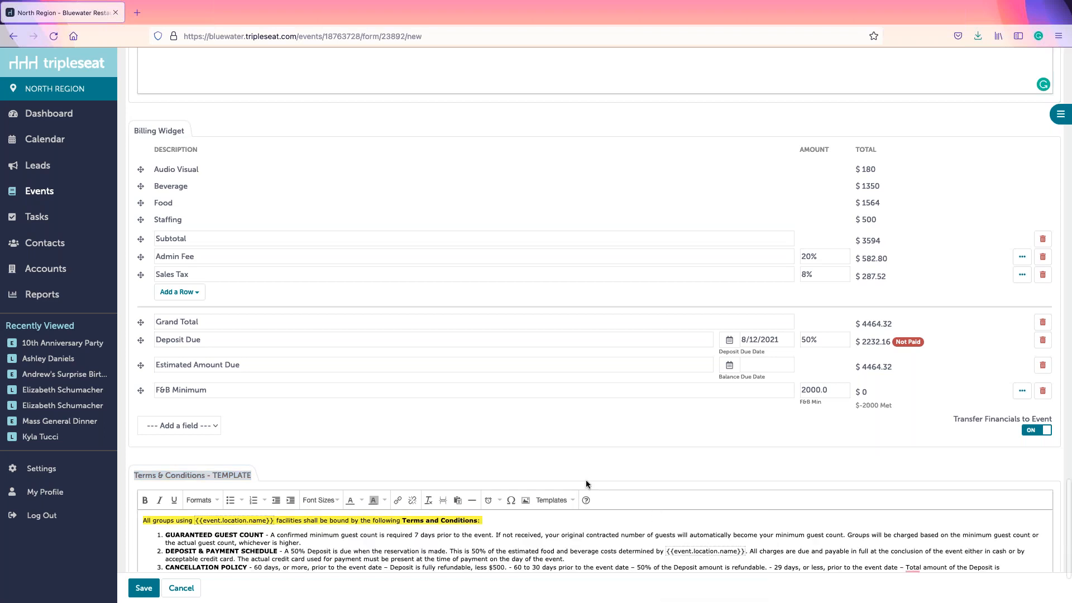
pyautogui.scroll(-3, 634, 521)
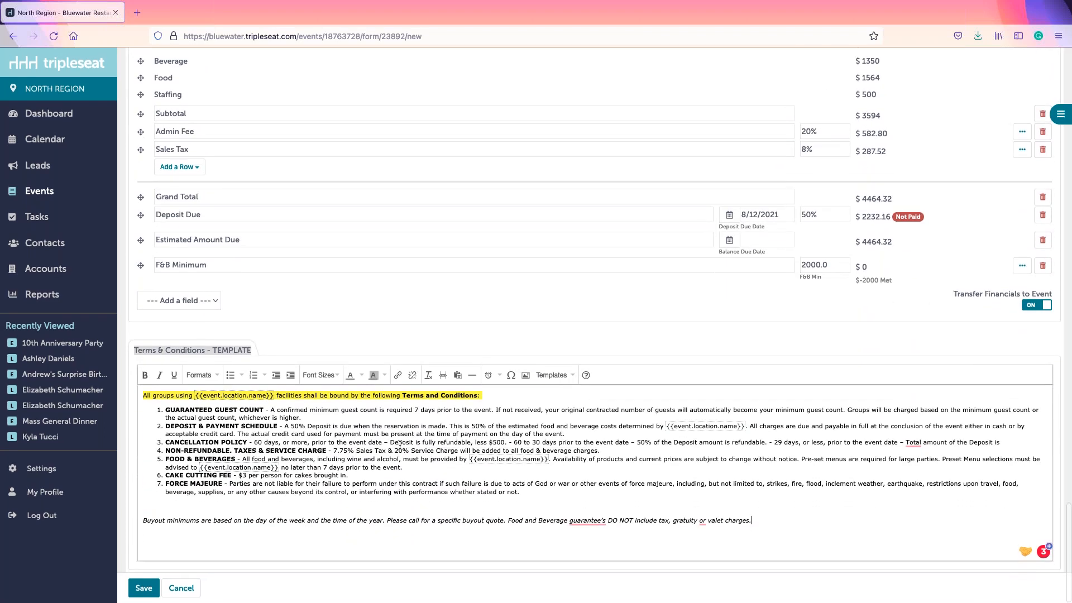
# Step: Save the form to create Contract & Event Order 144 and review the Docs tab
pyautogui.click(146, 590)
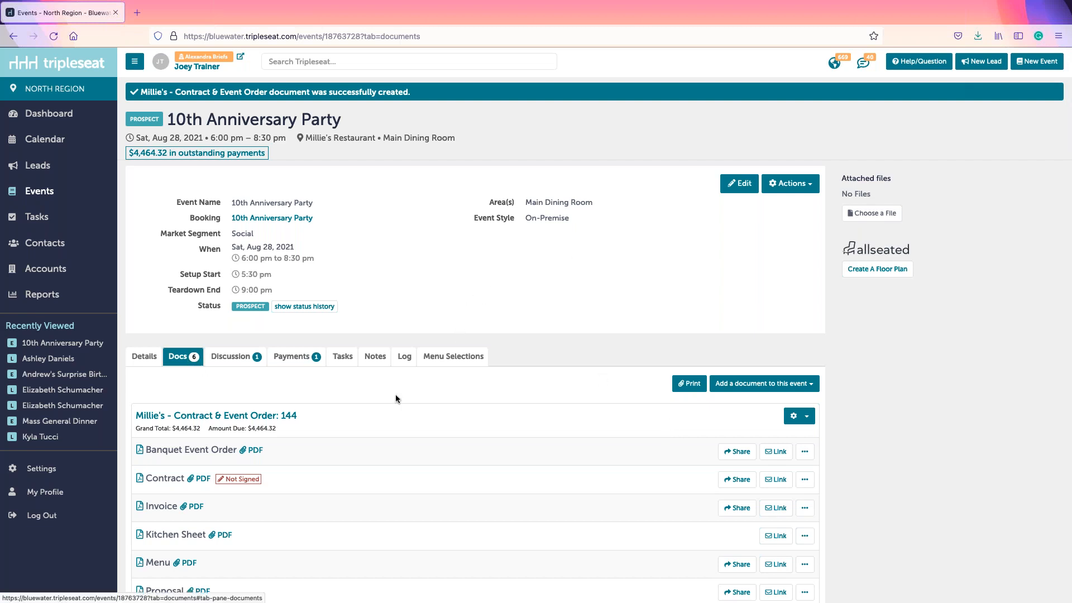
pyautogui.scroll(-2, 395, 394)
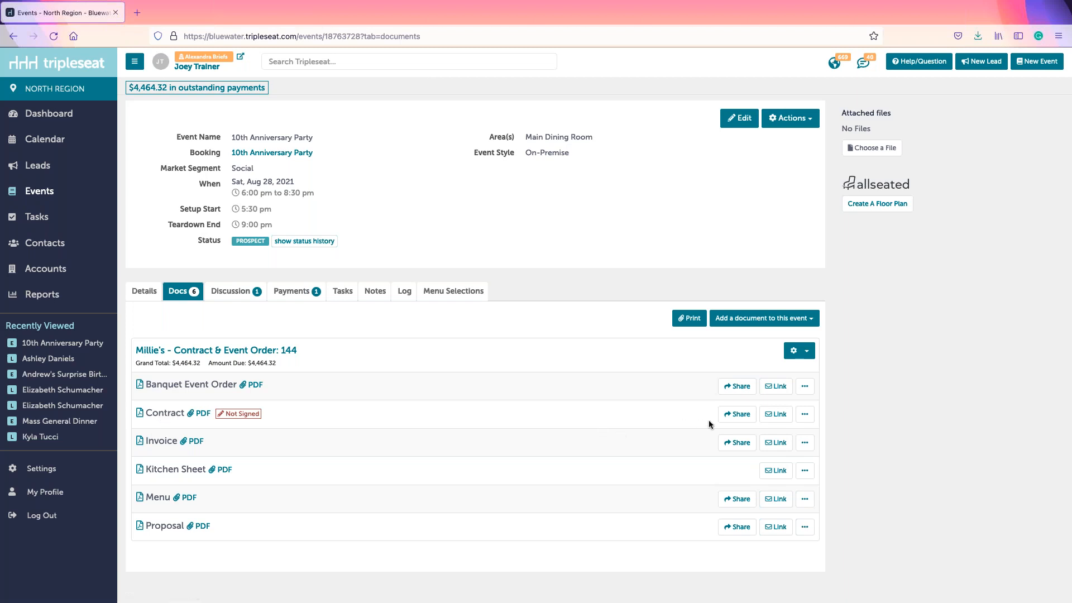
# Step: Email the Contract to the customer using the Contract and Payment template
pyautogui.click(737, 415)
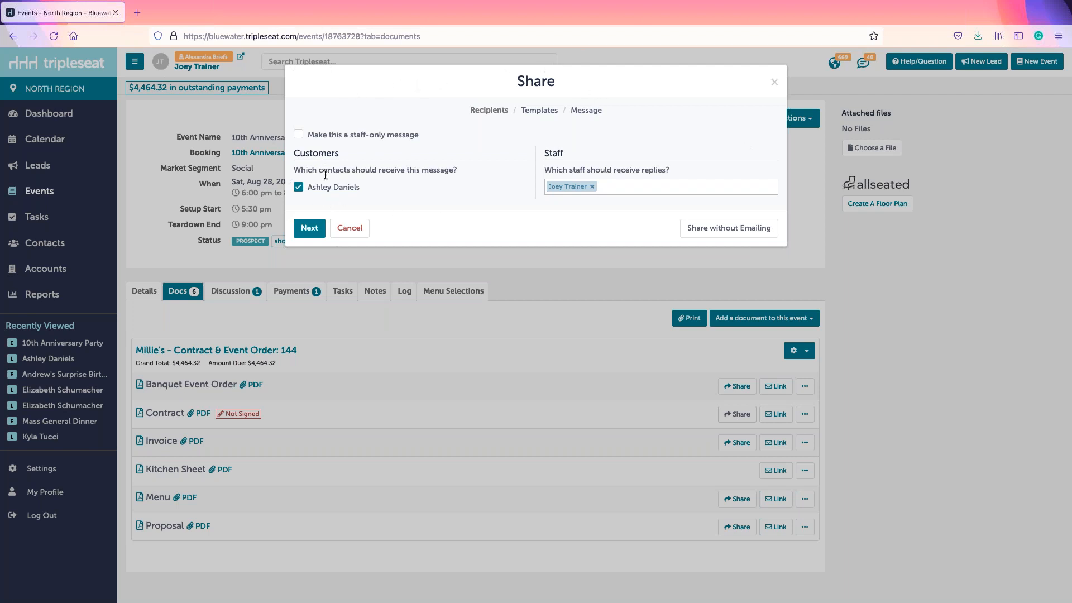
pyautogui.click(310, 228)
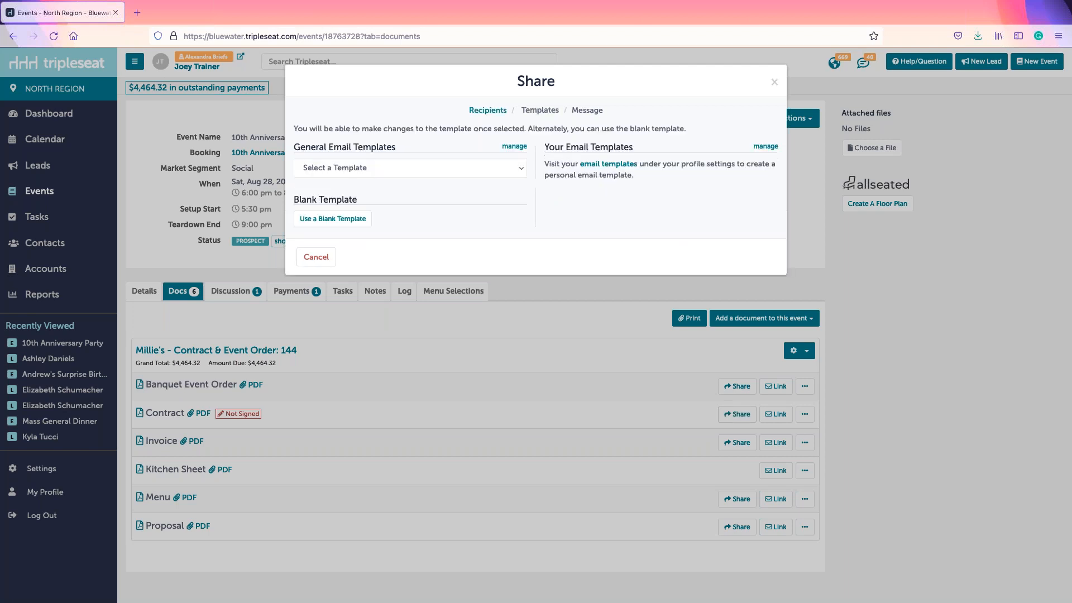
pyautogui.click(339, 169)
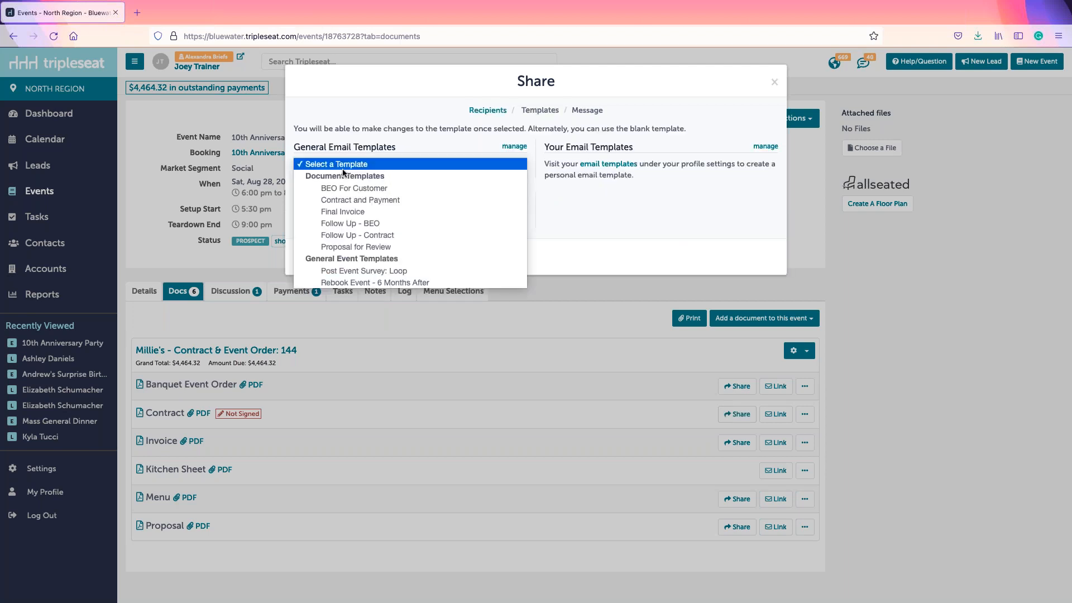
pyautogui.click(345, 202)
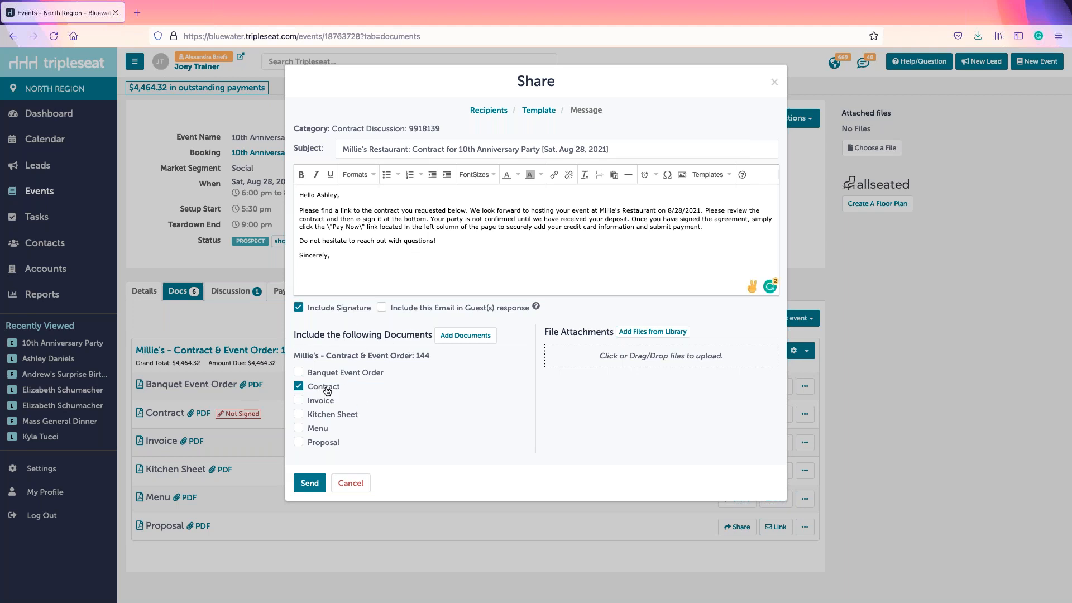
pyautogui.click(308, 483)
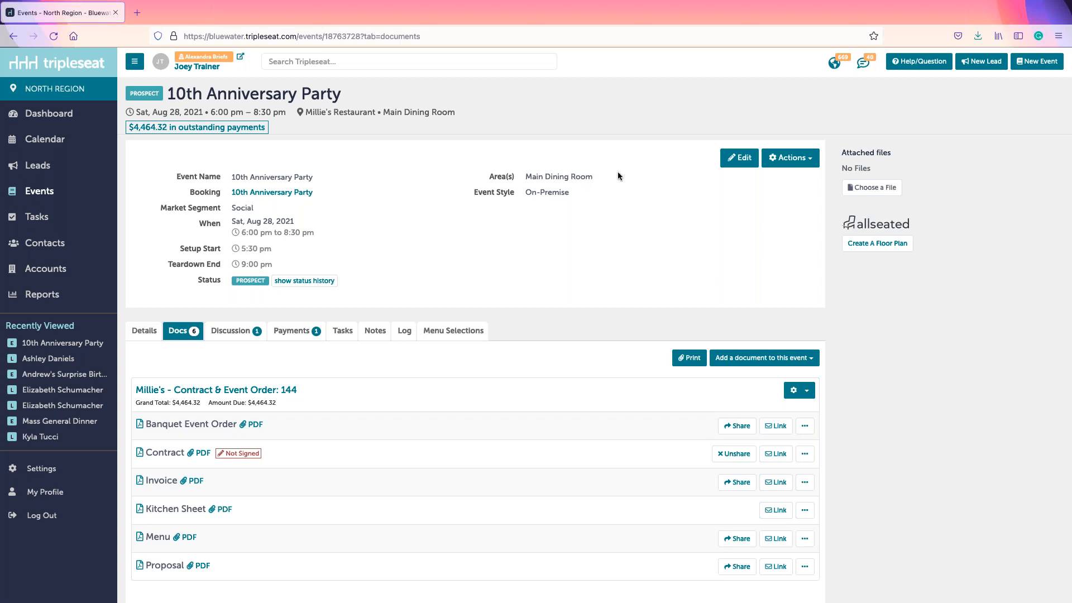
# Step: Change the 10th Anniversary Party status to Tentative, save it, and show the event's Docs list
pyautogui.click(740, 161)
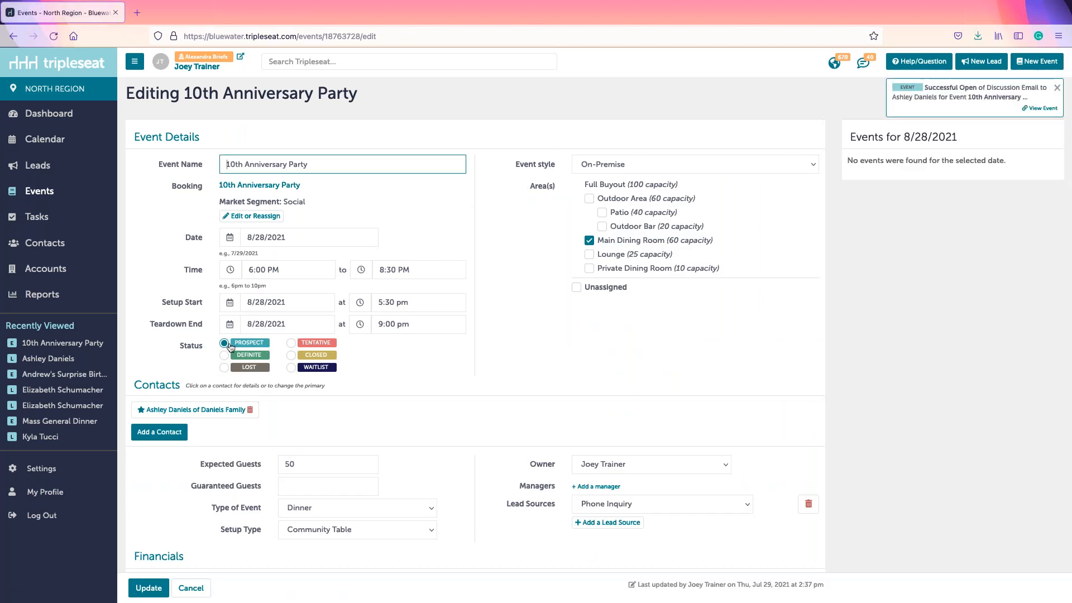
pyautogui.click(291, 343)
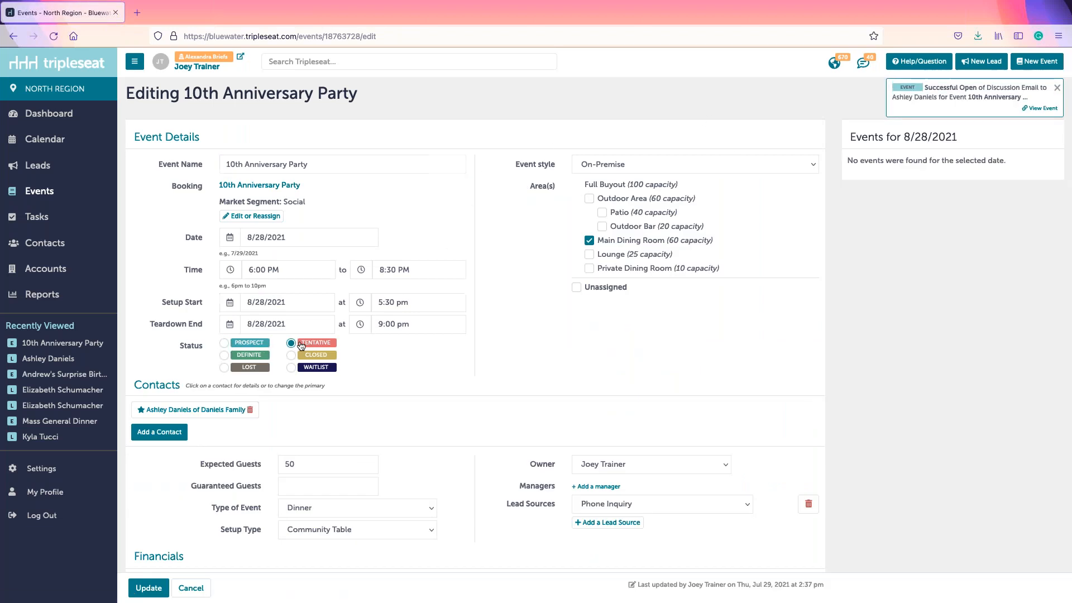
pyautogui.click(149, 589)
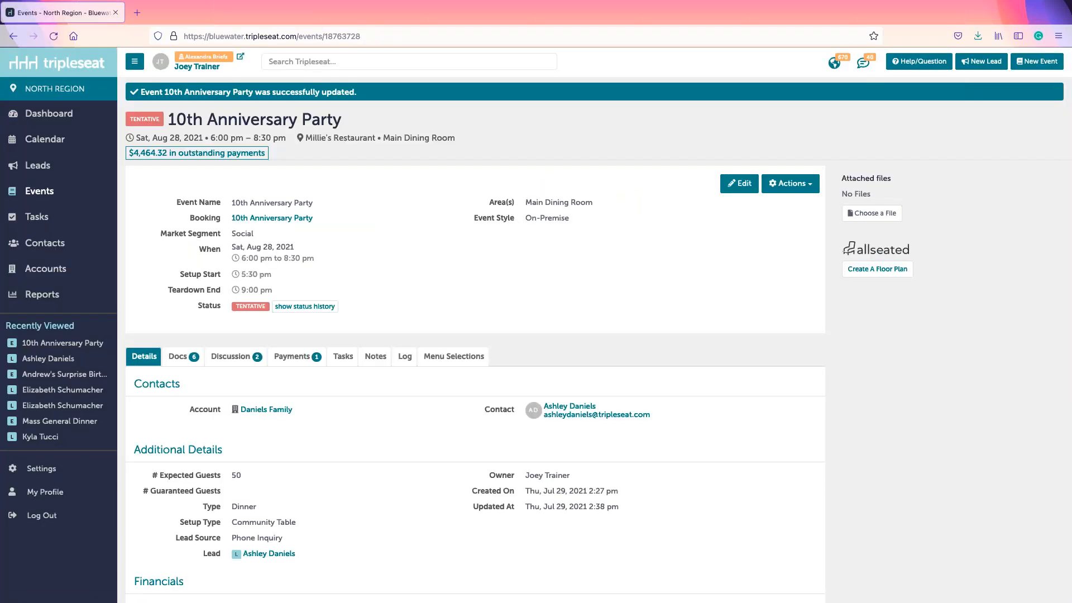
pyautogui.click(185, 361)
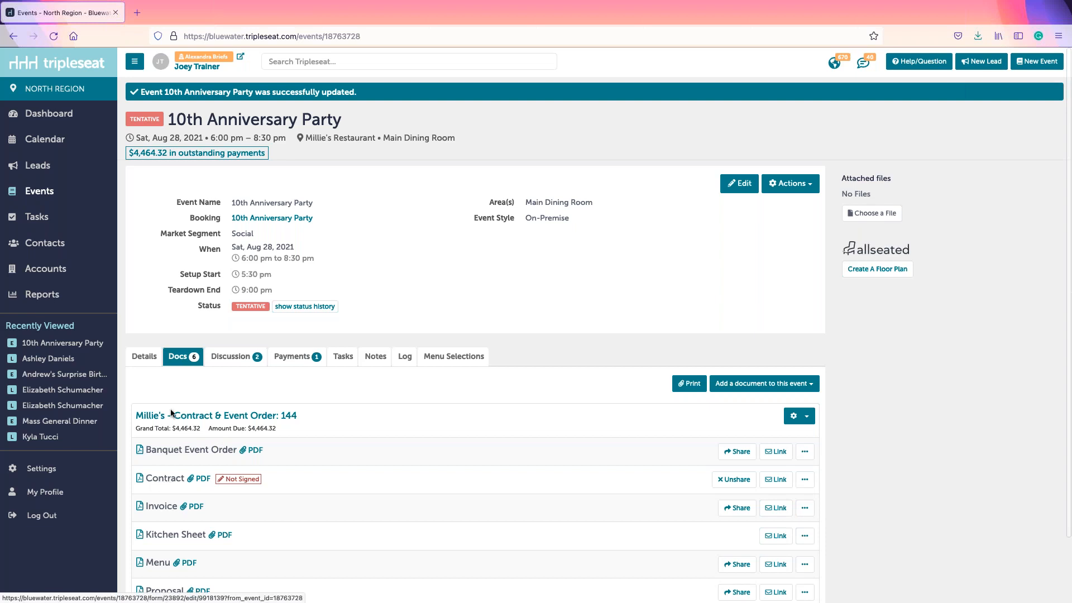
# Step: Open the contract in the guest portal and scroll past the $4,464.32 billing to Terms & Conditions and Client Signature
pyautogui.click(158, 480)
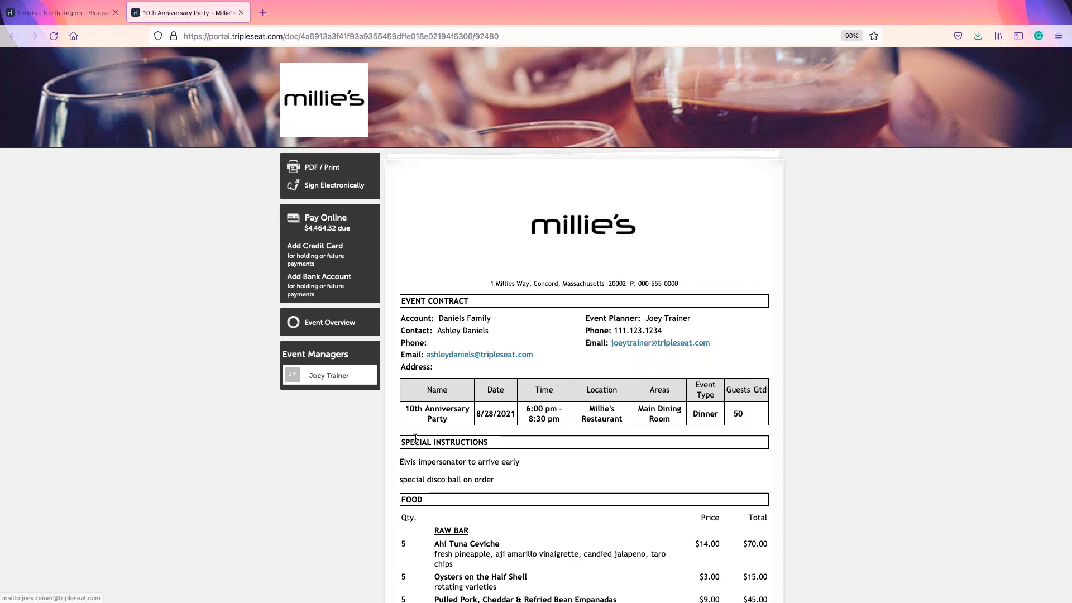
pyautogui.scroll(-5, 504, 461)
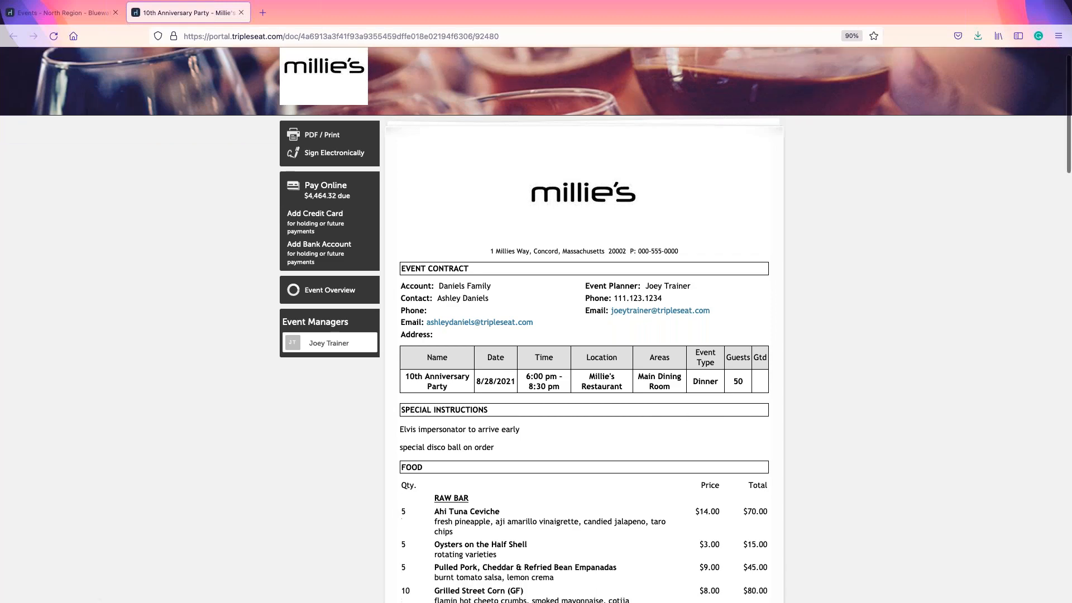
pyautogui.scroll(-6, 532, 449)
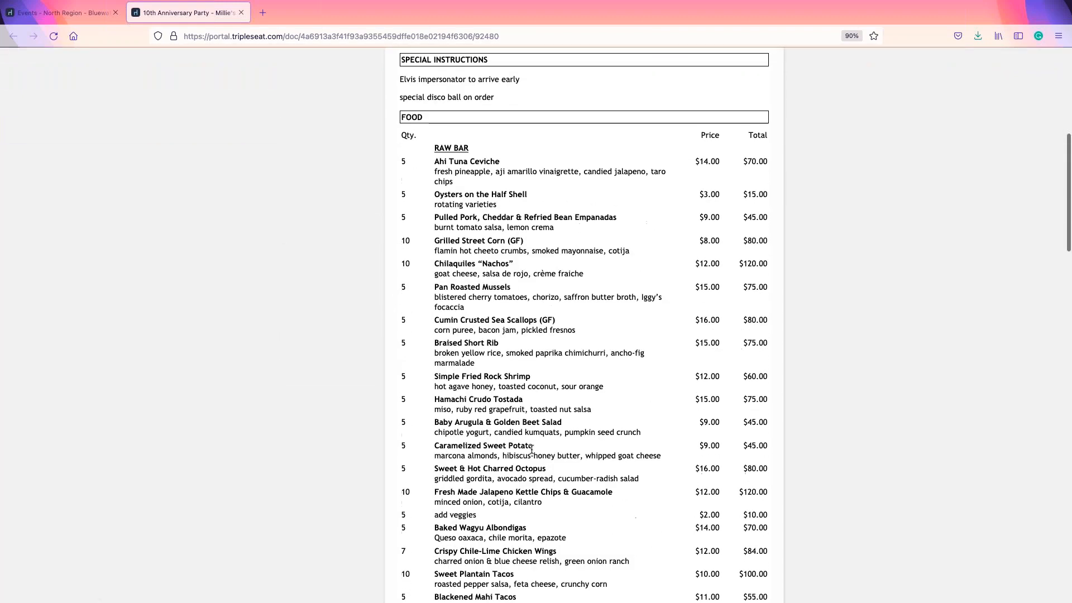
pyautogui.scroll(-5, 583, 325)
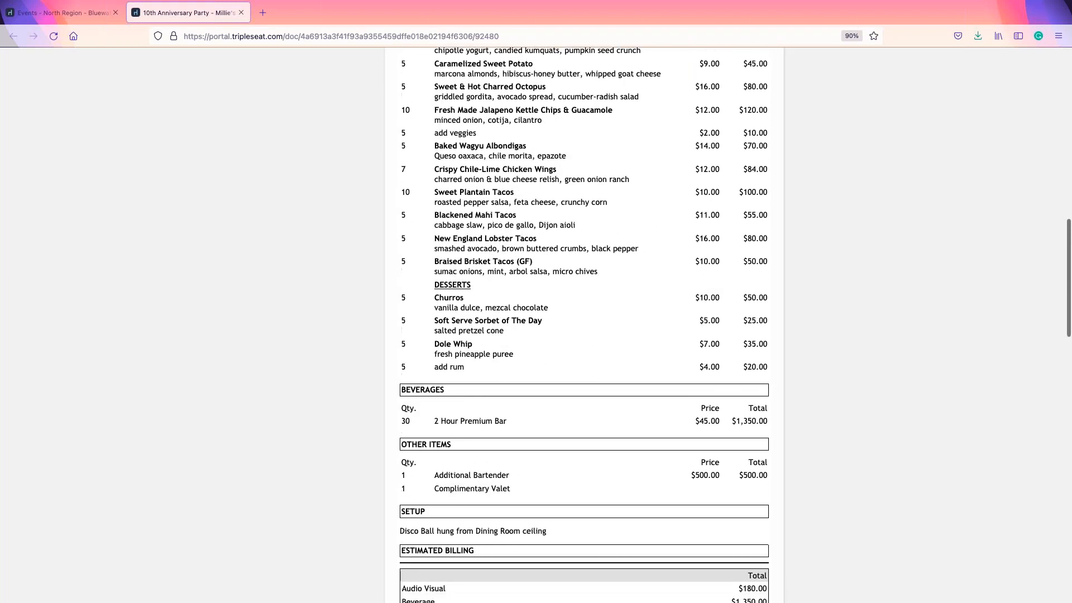
pyautogui.scroll(-2, 534, 454)
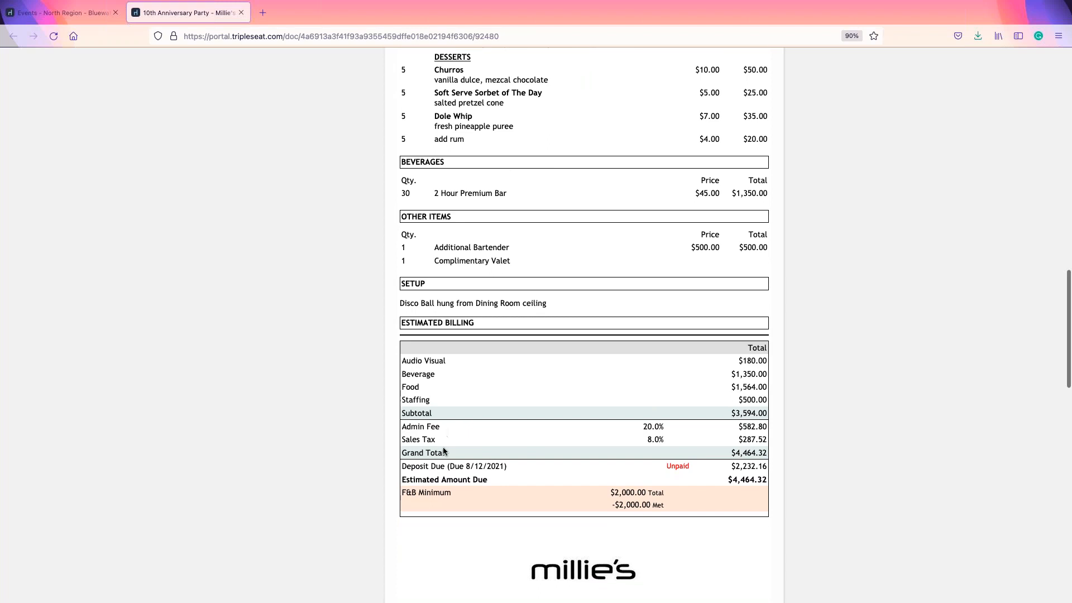
pyautogui.moveTo(447, 467); pyautogui.dragTo(514, 469)
pyautogui.click(465, 466)
pyautogui.scroll(-1, 602, 433)
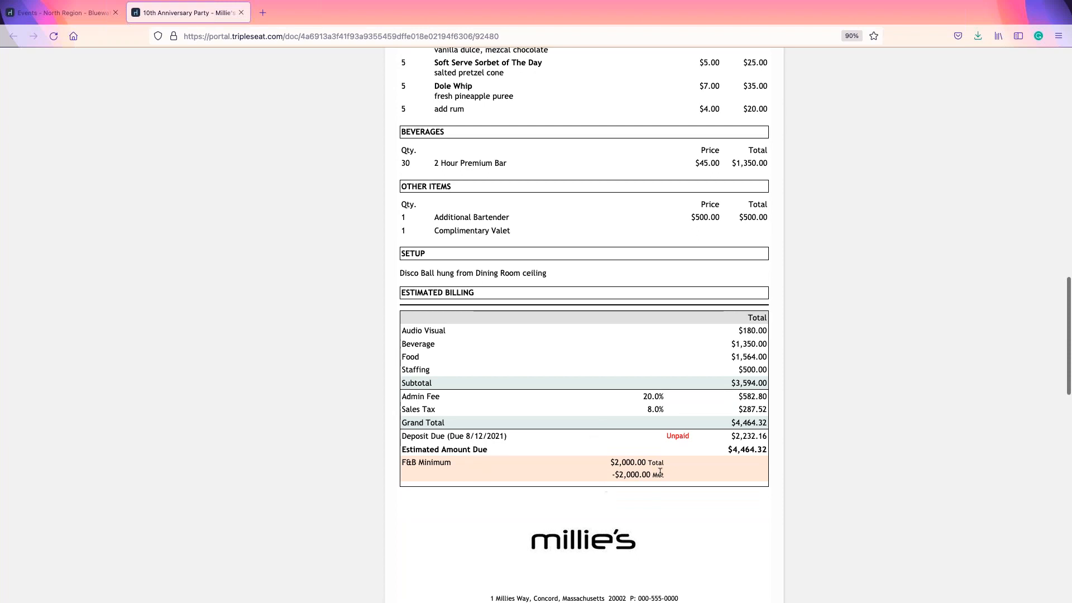
pyautogui.scroll(-5, 660, 472)
pyautogui.scroll(-4, 661, 475)
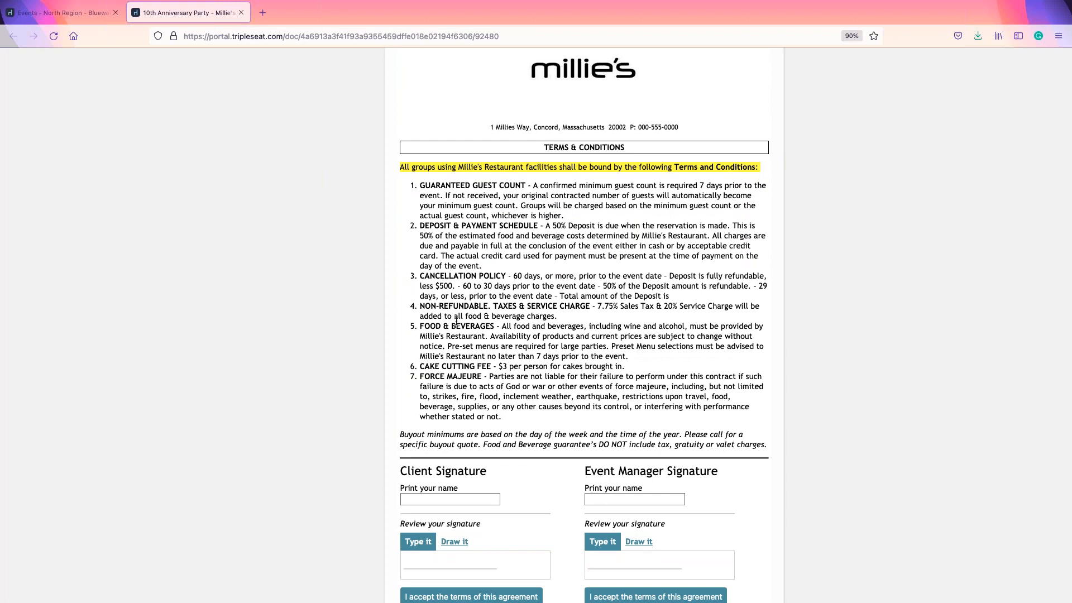
# Step: Enter the client's printed name in the Client signature block and accept the terms
pyautogui.scroll(-1, 468, 387)
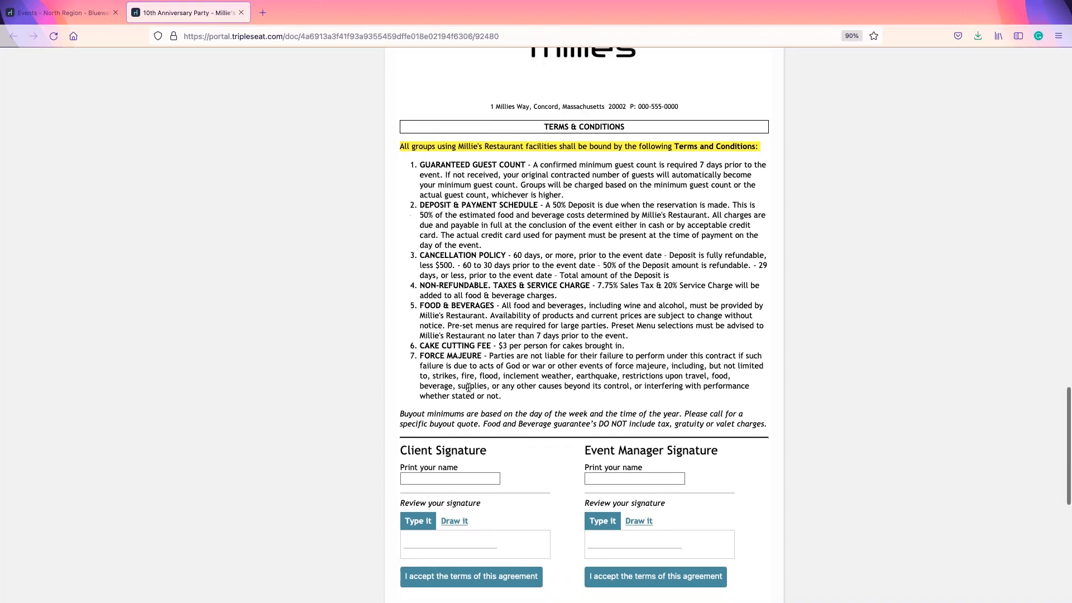
pyautogui.click(425, 477)
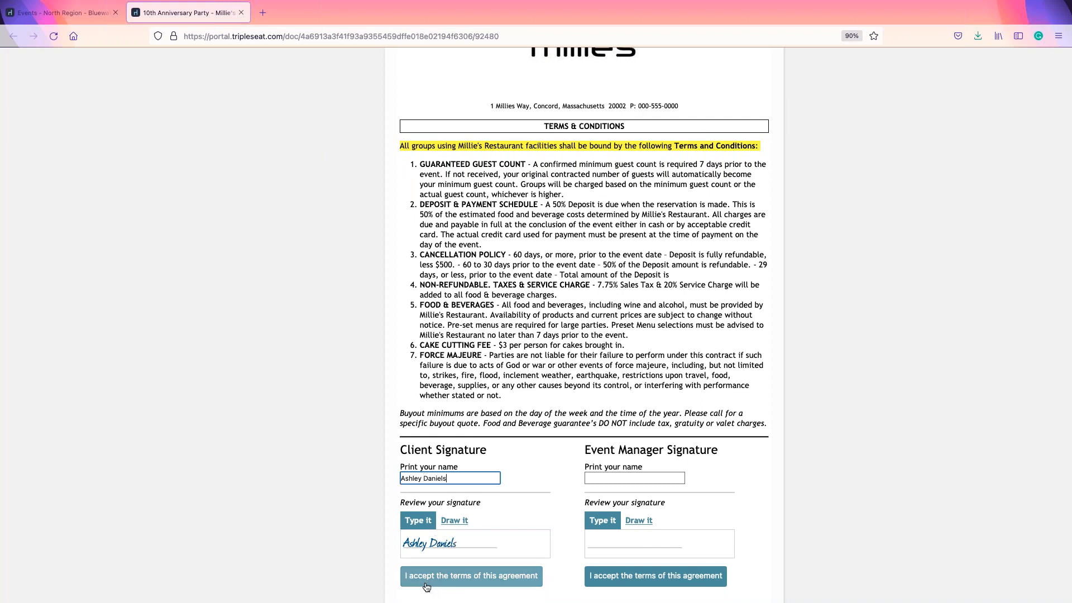
pyautogui.click(463, 582)
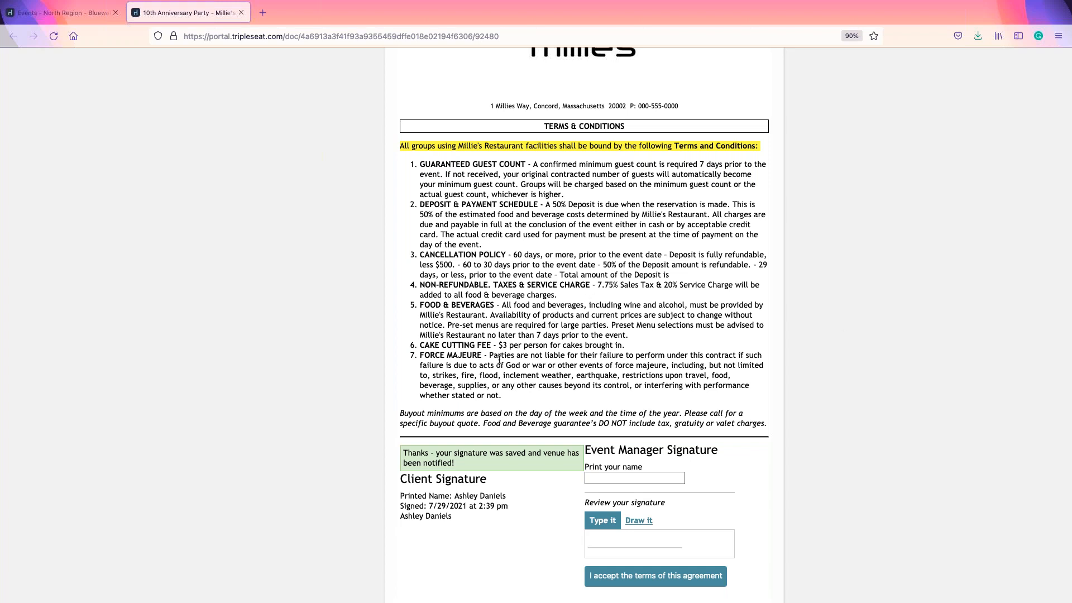
pyautogui.scroll(1, 499, 358)
pyautogui.scroll(-5, 499, 357)
pyautogui.scroll(-4, 499, 358)
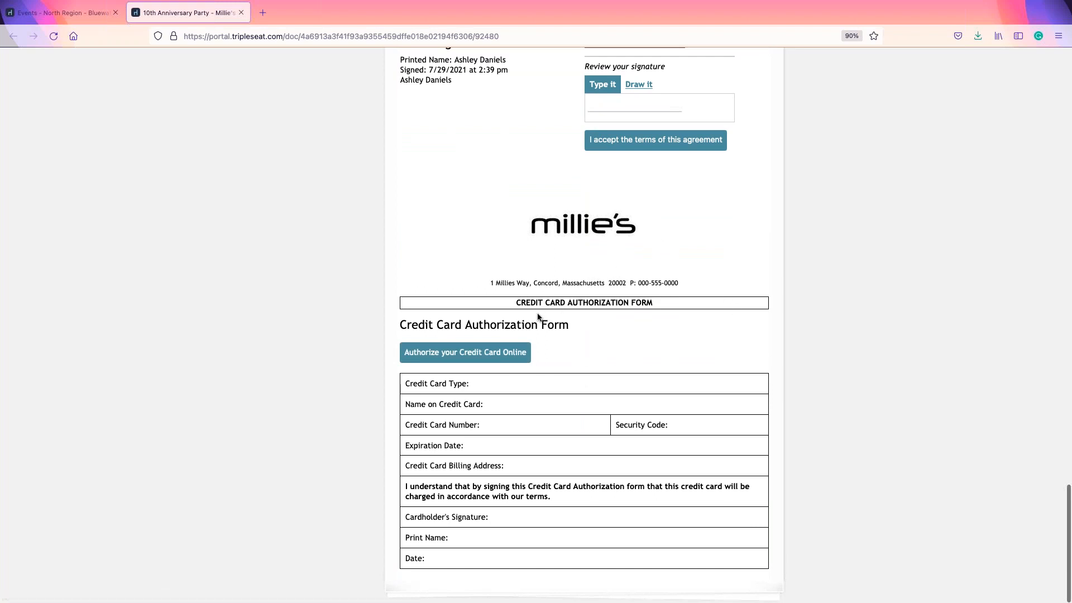
pyautogui.moveTo(572, 300); pyautogui.dragTo(602, 300)
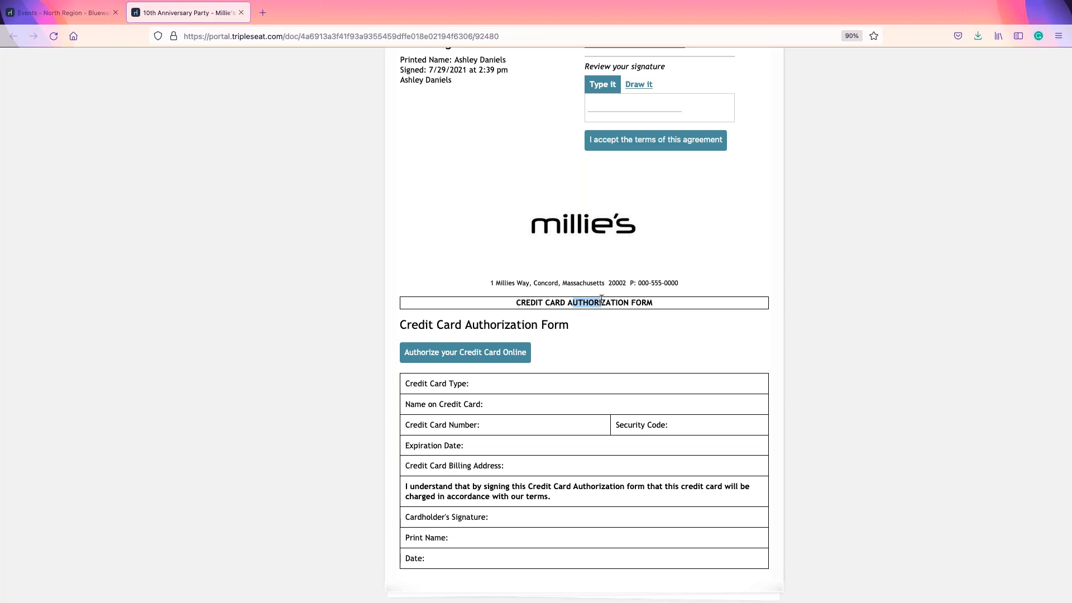
pyautogui.click(436, 319)
pyautogui.scroll(5, 683, 413)
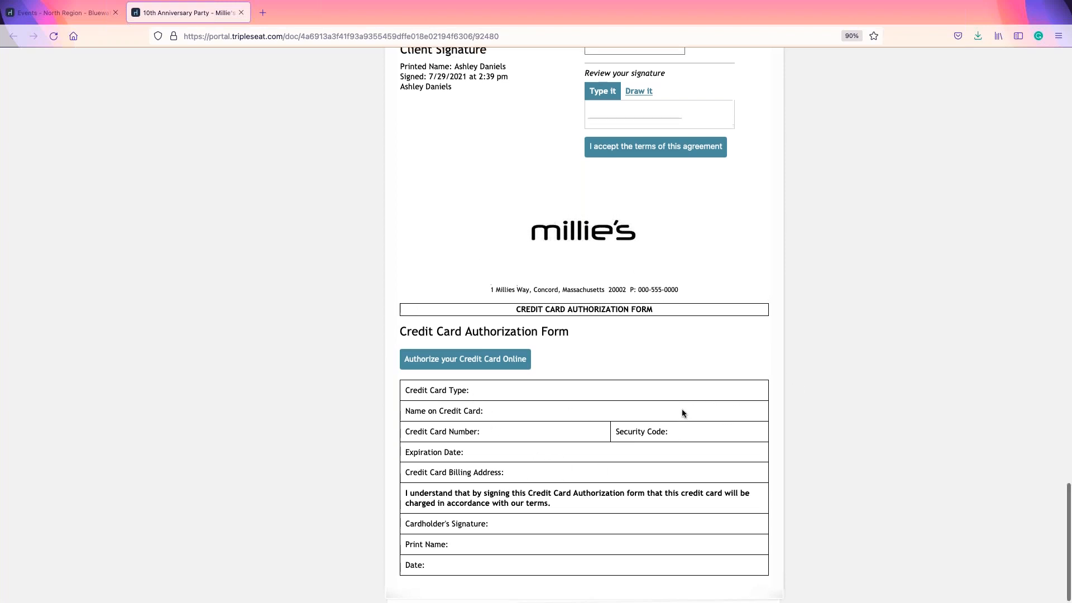
pyautogui.scroll(15, 681, 416)
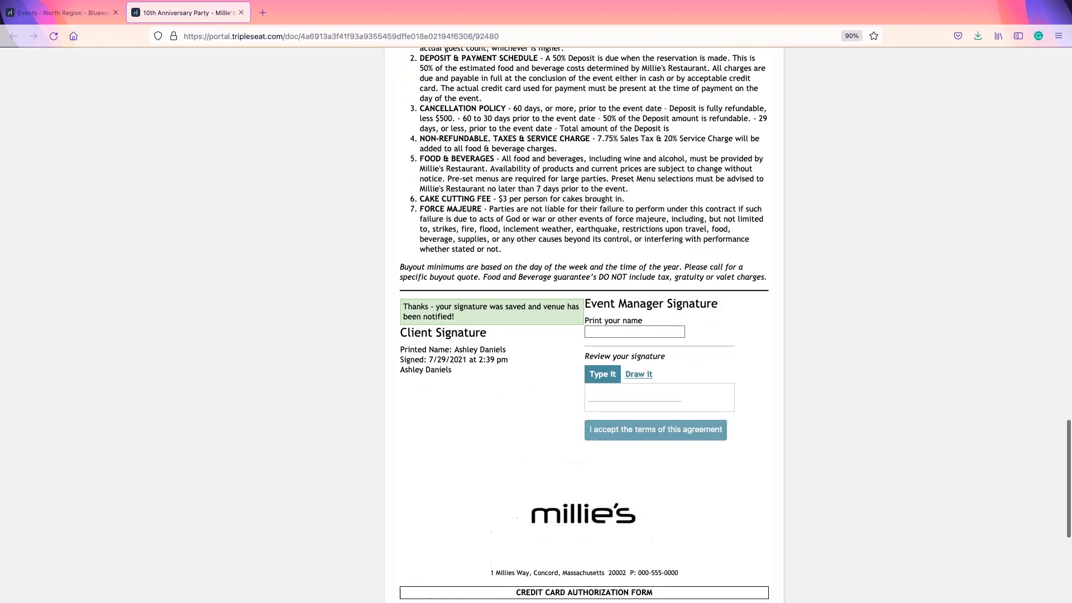
pyautogui.scroll(15, 681, 416)
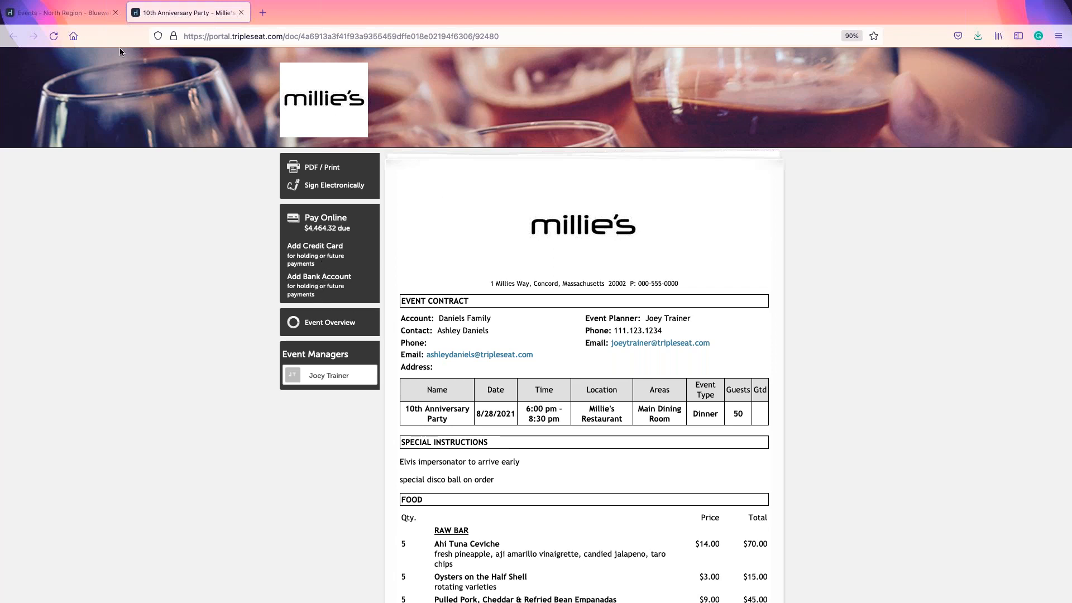
# Step: Back on the event, check the contract's signed version, then view Payments showing the $2,232.16 deposit
pyautogui.click(81, 13)
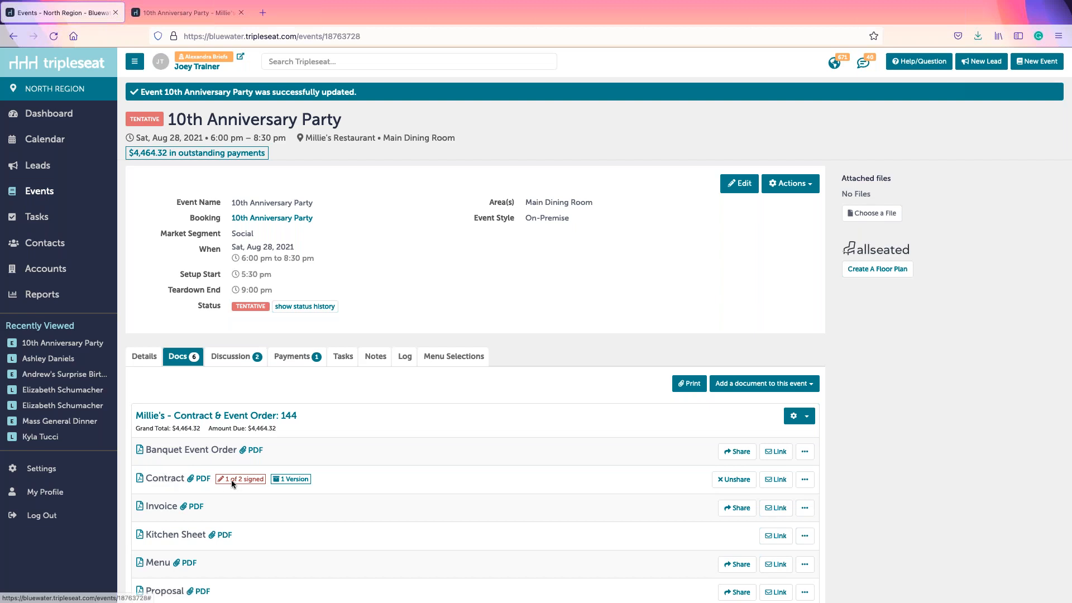
pyautogui.click(290, 481)
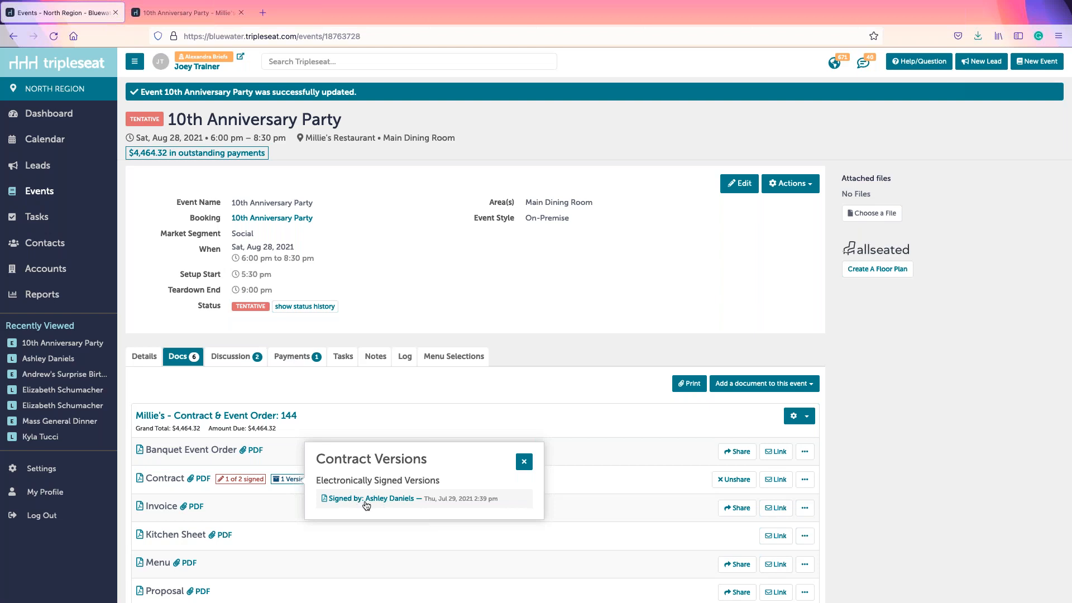
pyautogui.click(523, 462)
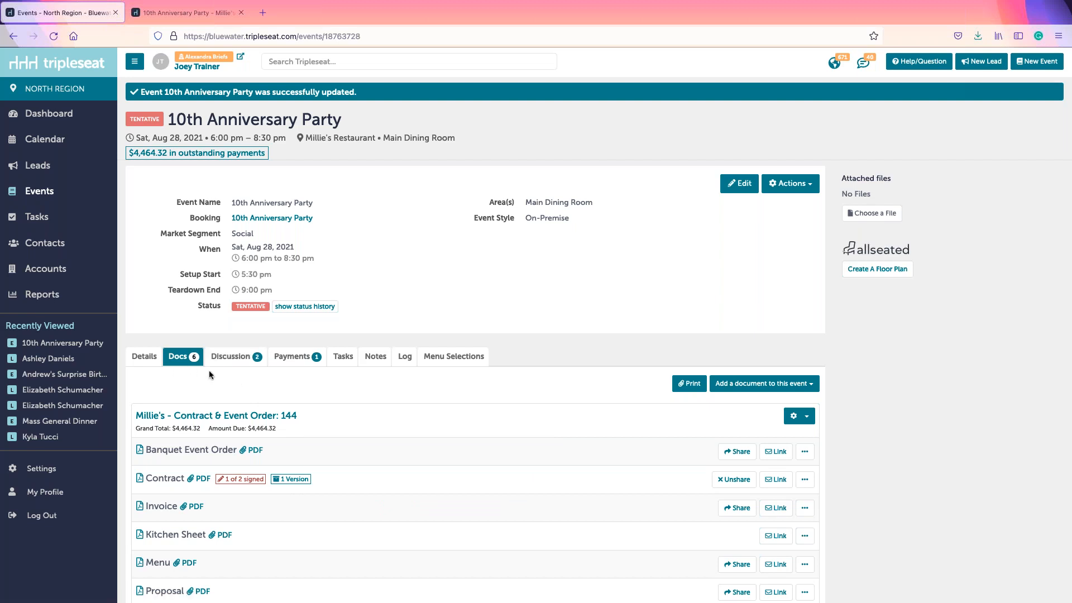
pyautogui.click(293, 356)
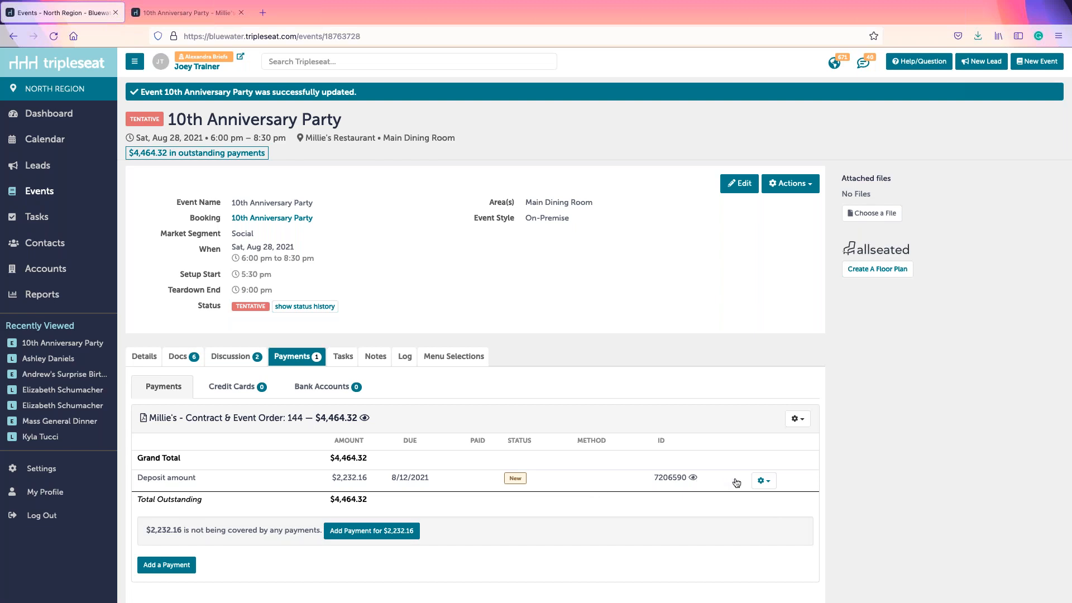
# Step: Pay the $2,232.16 deposit by Check with payment date August 10, 2021
pyautogui.click(763, 481)
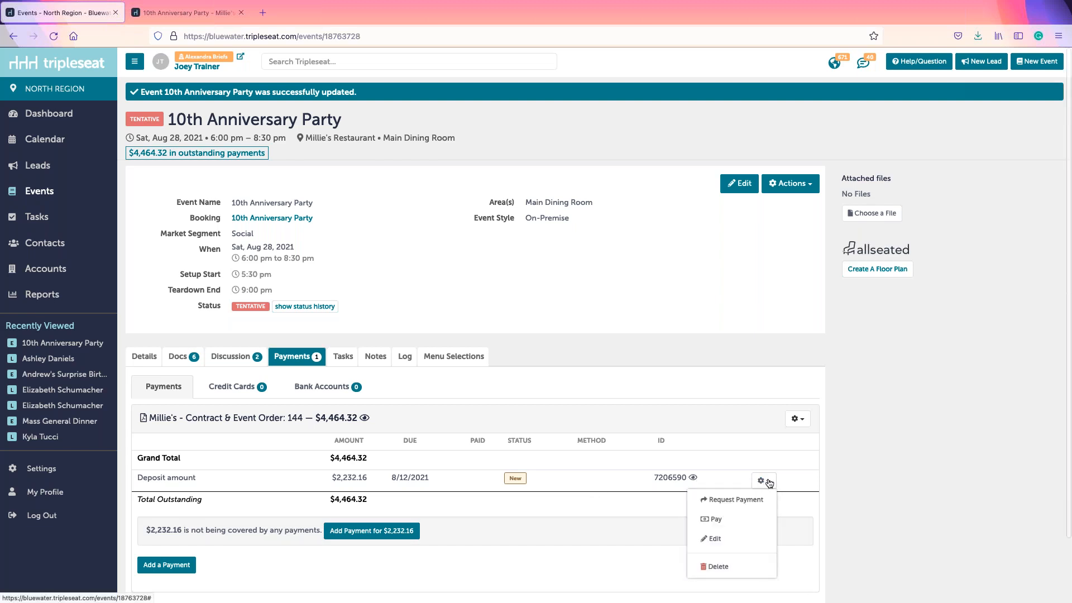
pyautogui.click(722, 521)
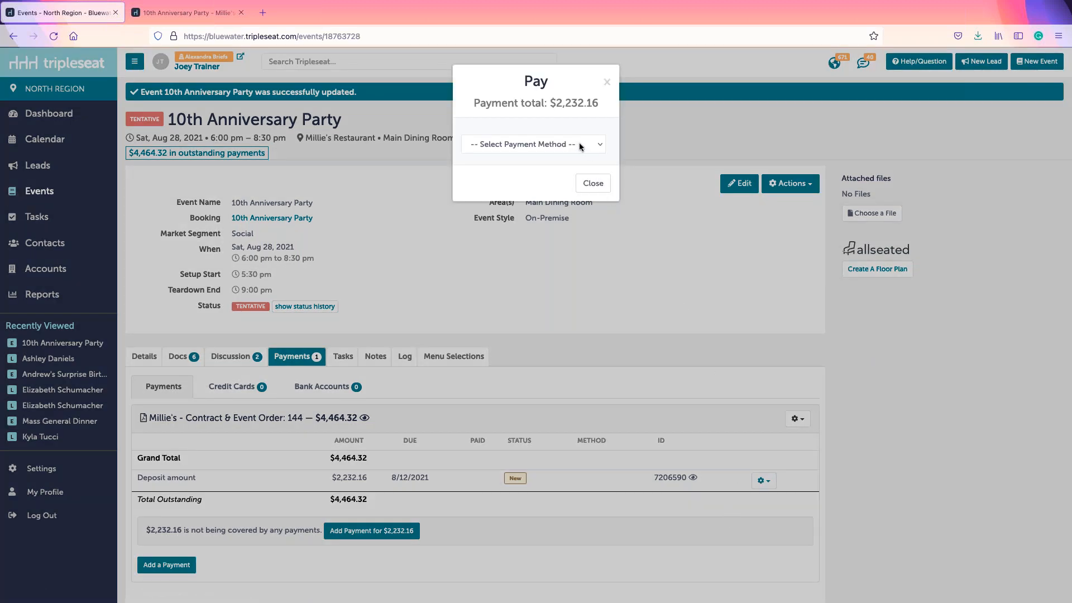
pyautogui.click(580, 146)
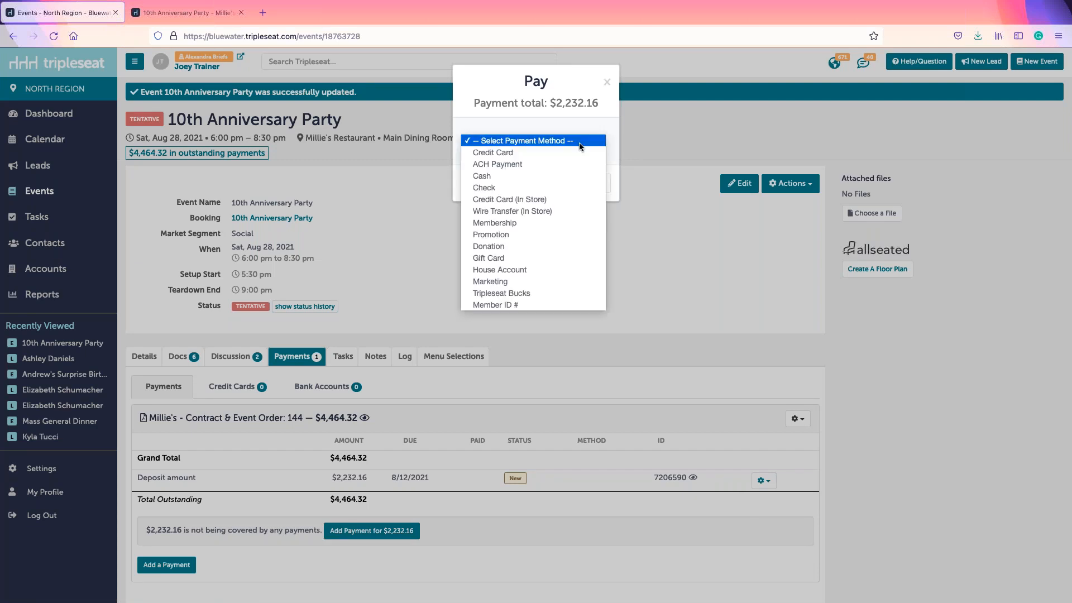
pyautogui.click(569, 188)
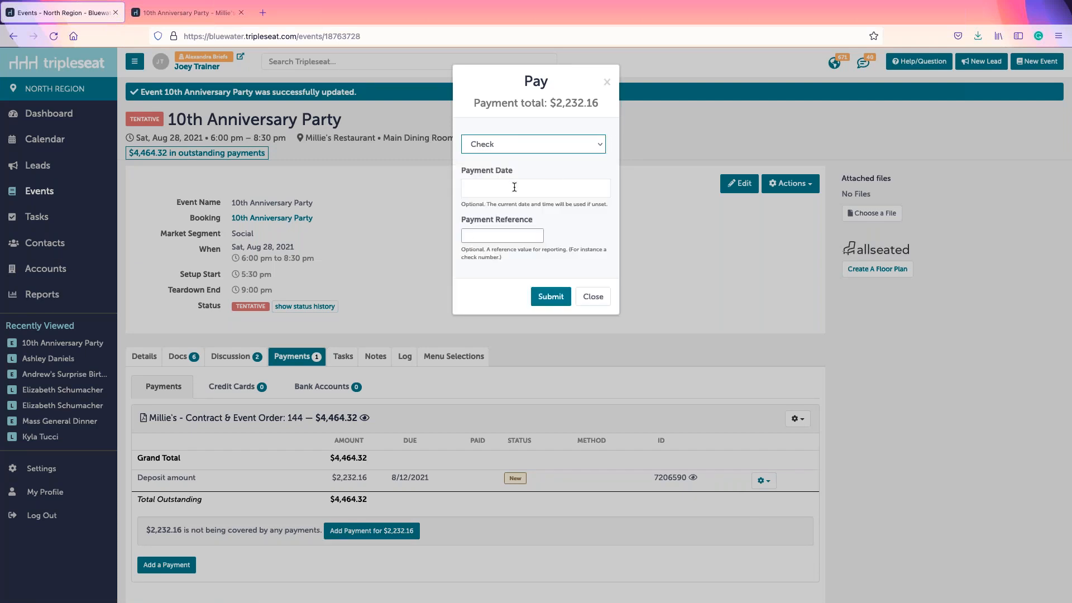
pyautogui.click(489, 181)
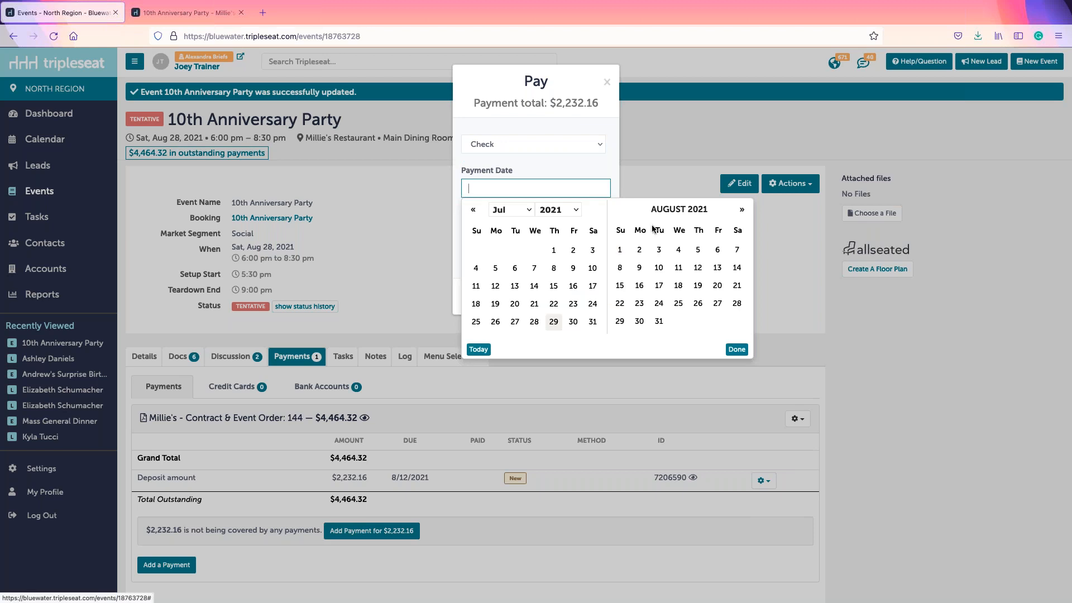
pyautogui.click(659, 270)
pyautogui.moveTo(467, 222); pyautogui.dragTo(540, 224)
pyautogui.click(492, 233)
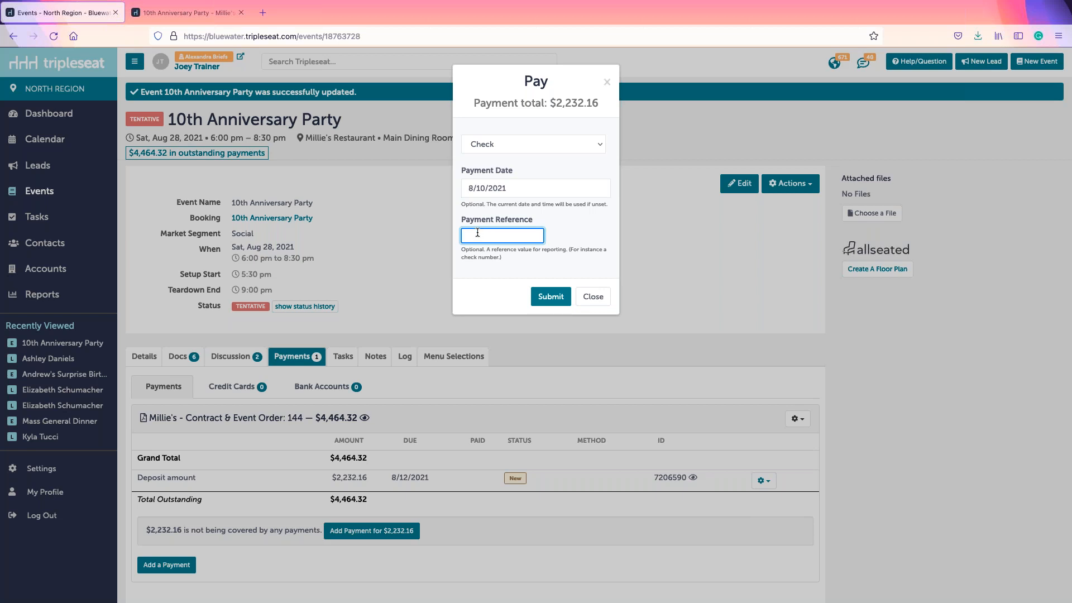
pyautogui.click(545, 299)
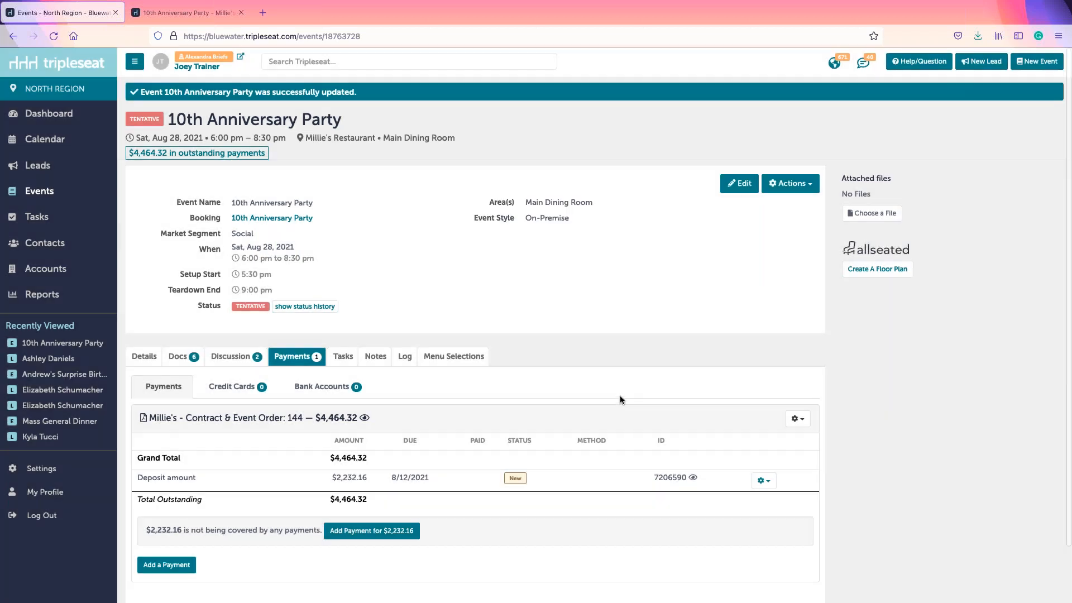
# Step: Scroll through the Payments tab to verify the deposit shows Paid by Check, then return to the top
pyautogui.scroll(-1, 622, 399)
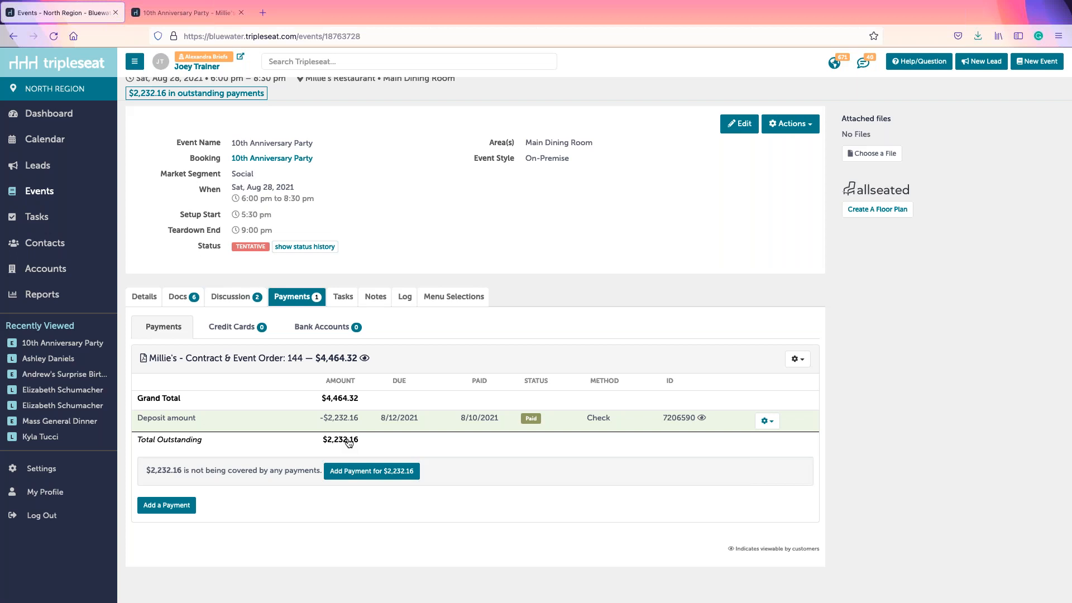
pyautogui.scroll(1, 618, 143)
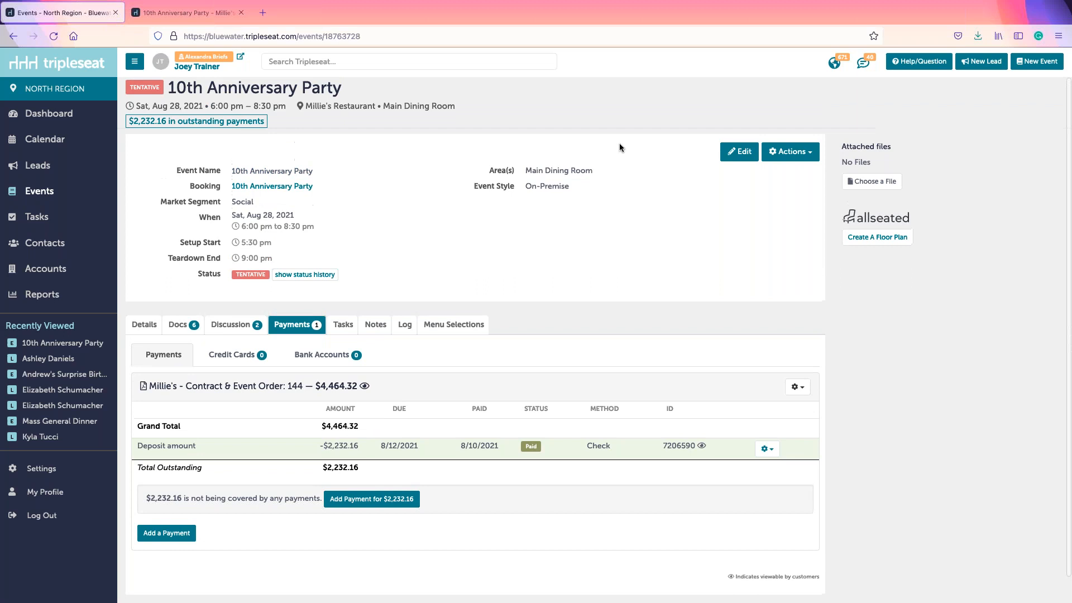
# Step: Edit the event, set its status to Definite, and save the change
pyautogui.click(737, 151)
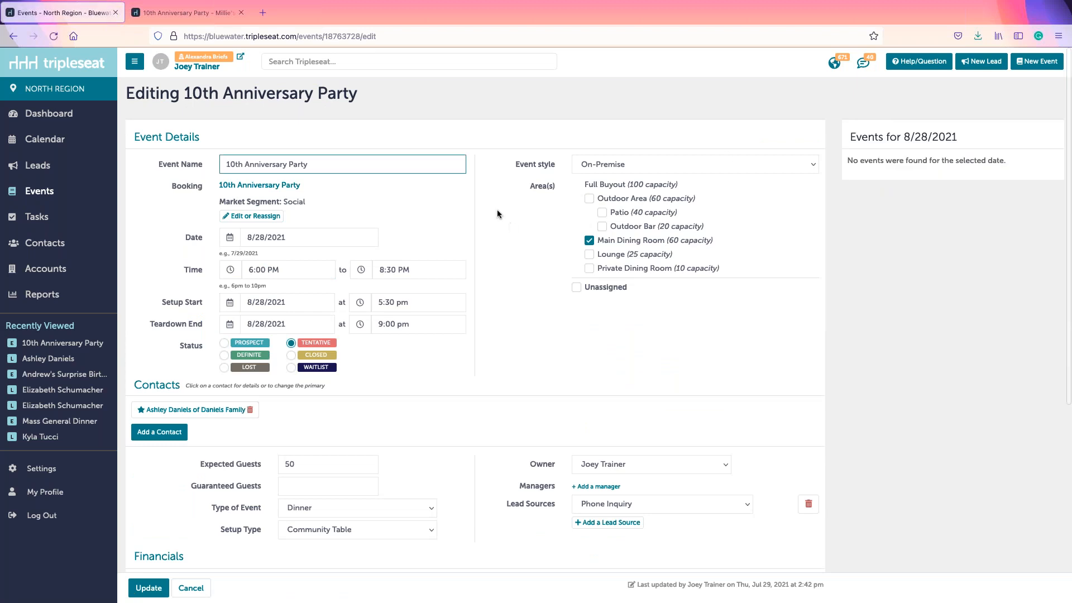
pyautogui.click(239, 356)
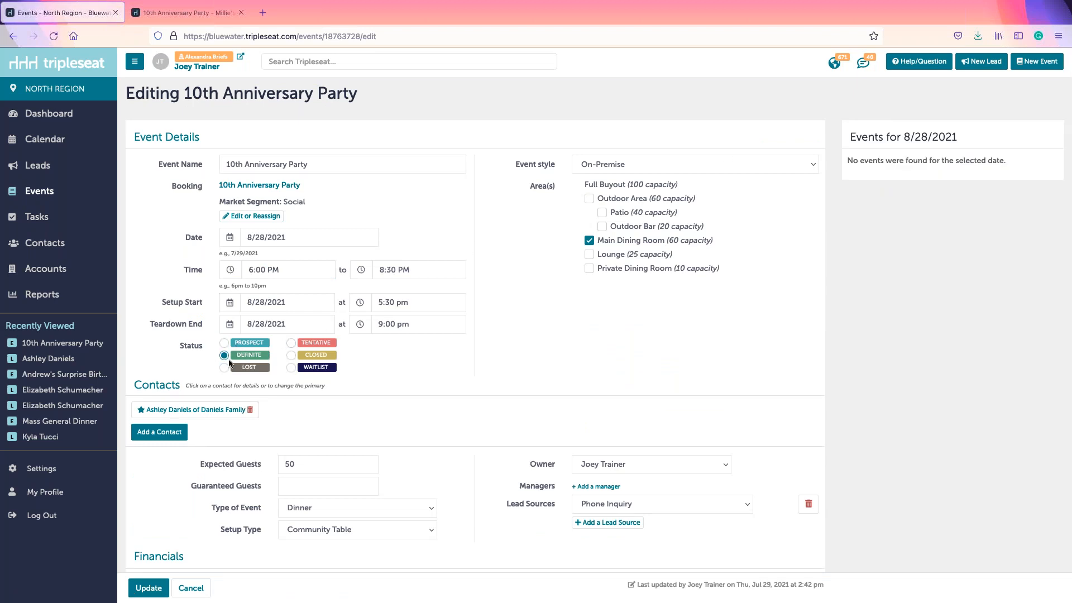
pyautogui.click(149, 588)
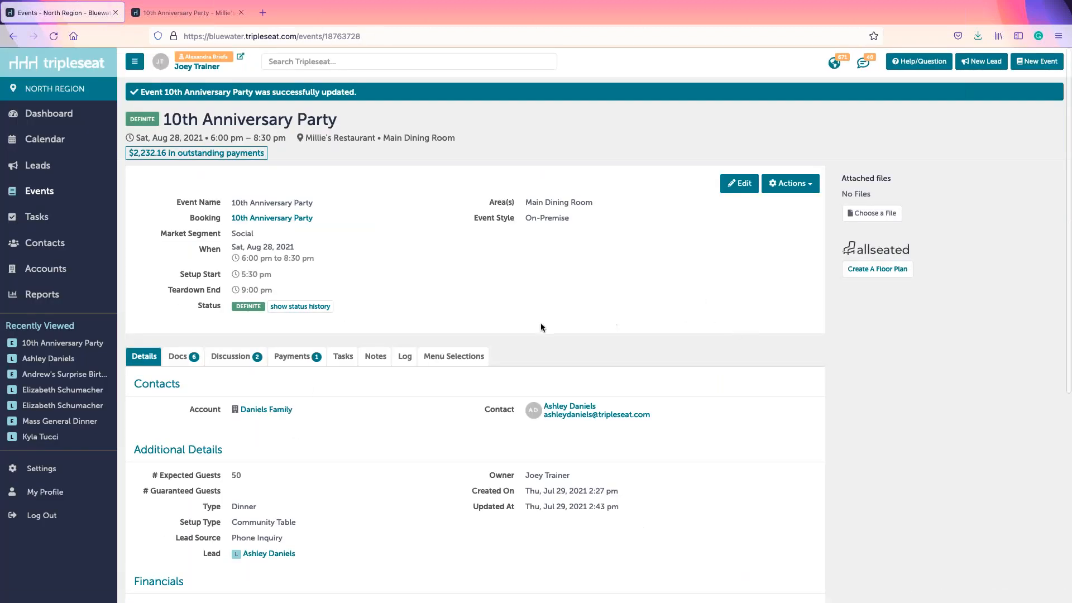
pyautogui.moveTo(235, 203)
pyautogui.mouseDown()
pyautogui.moveTo(319, 200)
pyautogui.moveTo(226, 213)
pyautogui.moveTo(230, 204)
pyautogui.mouseUp()
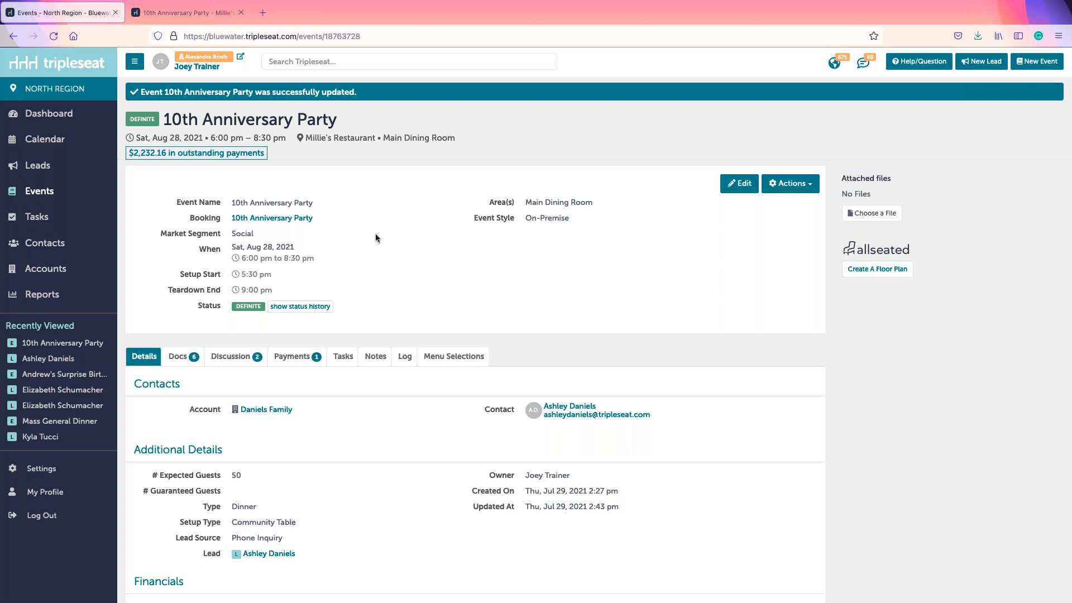
pyautogui.click(179, 357)
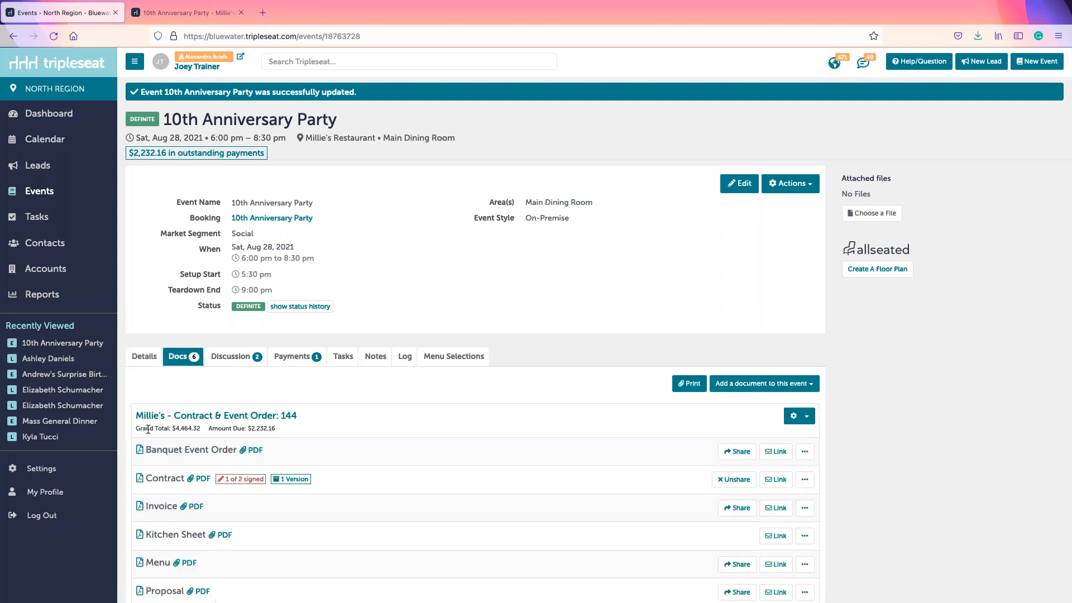
pyautogui.click(204, 430)
pyautogui.moveTo(140, 428); pyautogui.dragTo(199, 431)
pyautogui.click(203, 426)
pyautogui.click(355, 398)
pyautogui.click(244, 416)
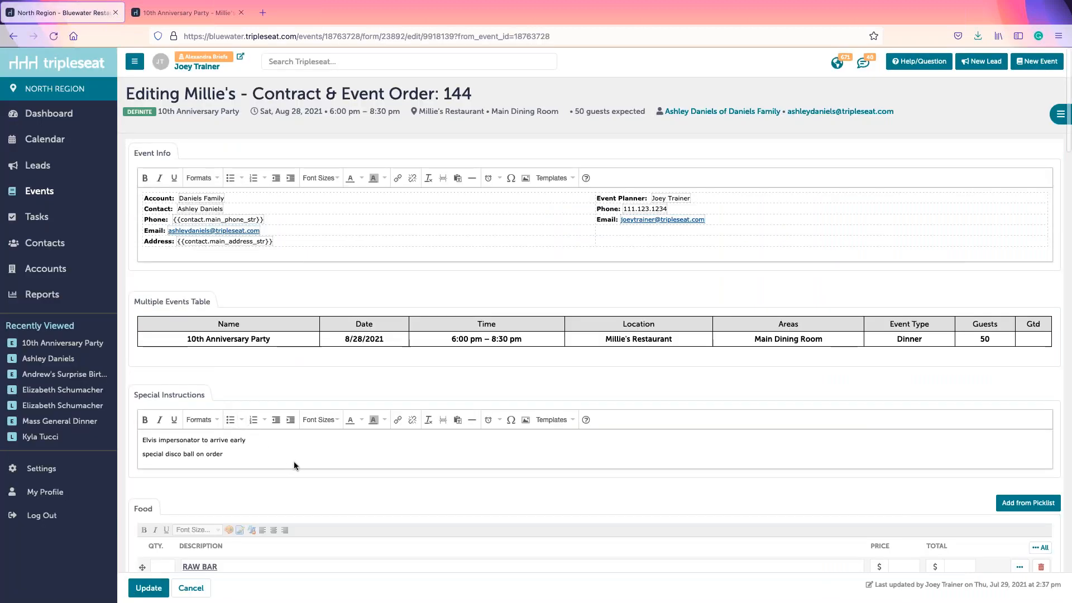
pyautogui.scroll(-10, 294, 461)
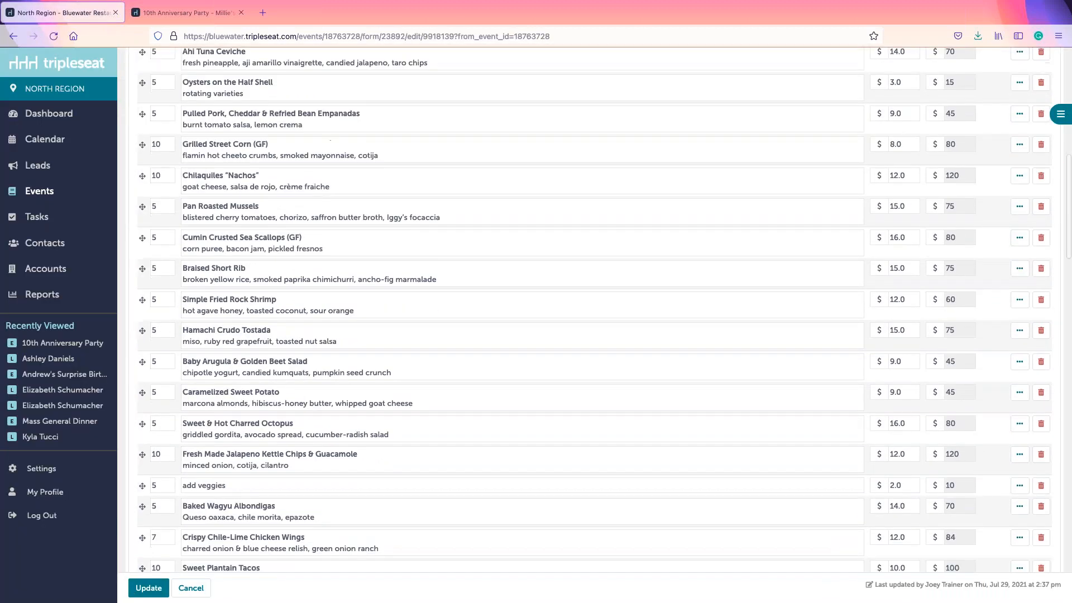
pyautogui.scroll(-8, 595, 310)
pyautogui.scroll(-3, 595, 310)
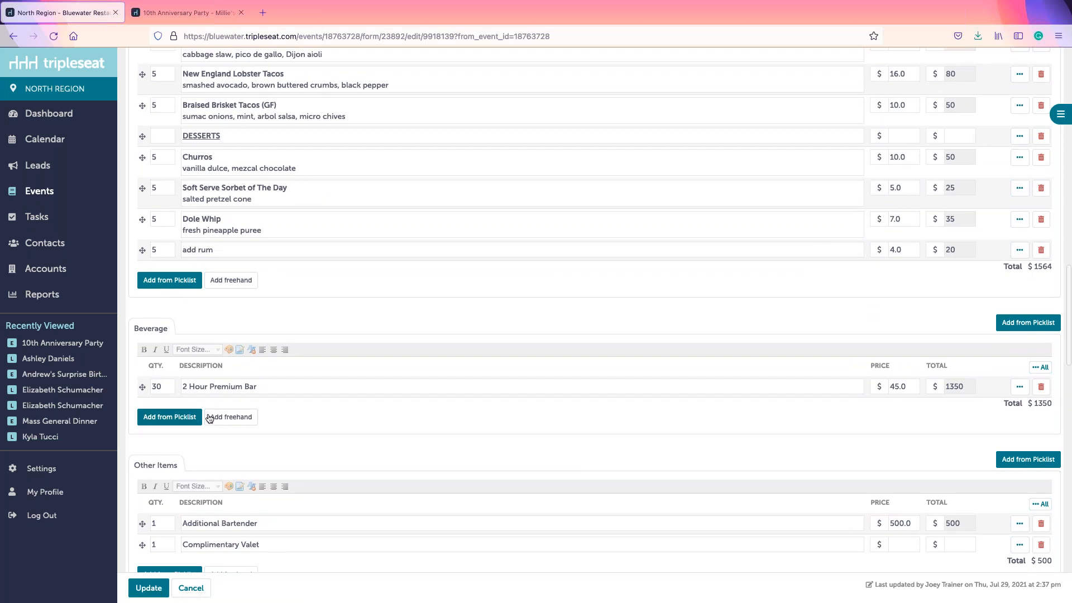
# Step: Start a freehand beverage item: quantity 10, description 'rum and cokes', price $15
pyautogui.click(248, 416)
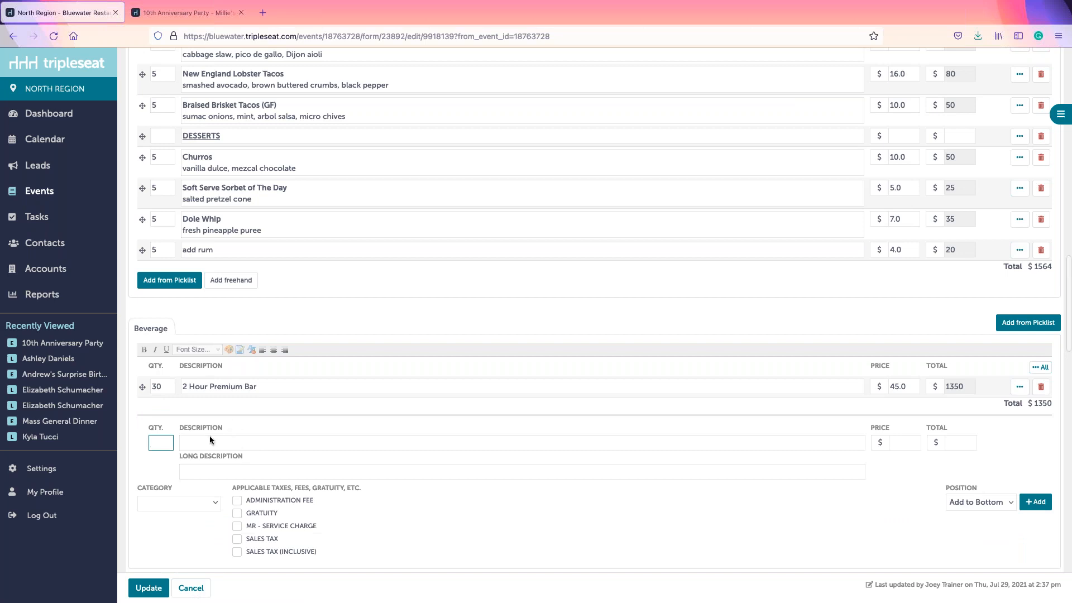
pyautogui.scroll(-3, 371, 347)
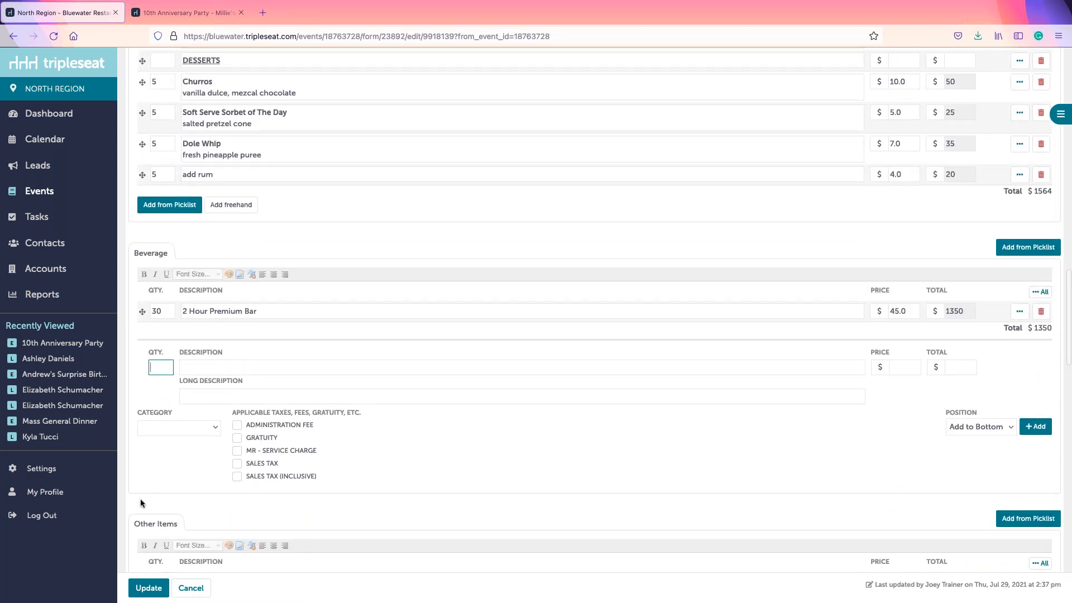
pyautogui.write('1')
pyautogui.click(202, 368)
pyautogui.click(163, 366)
pyautogui.write('0')
pyautogui.click(183, 369)
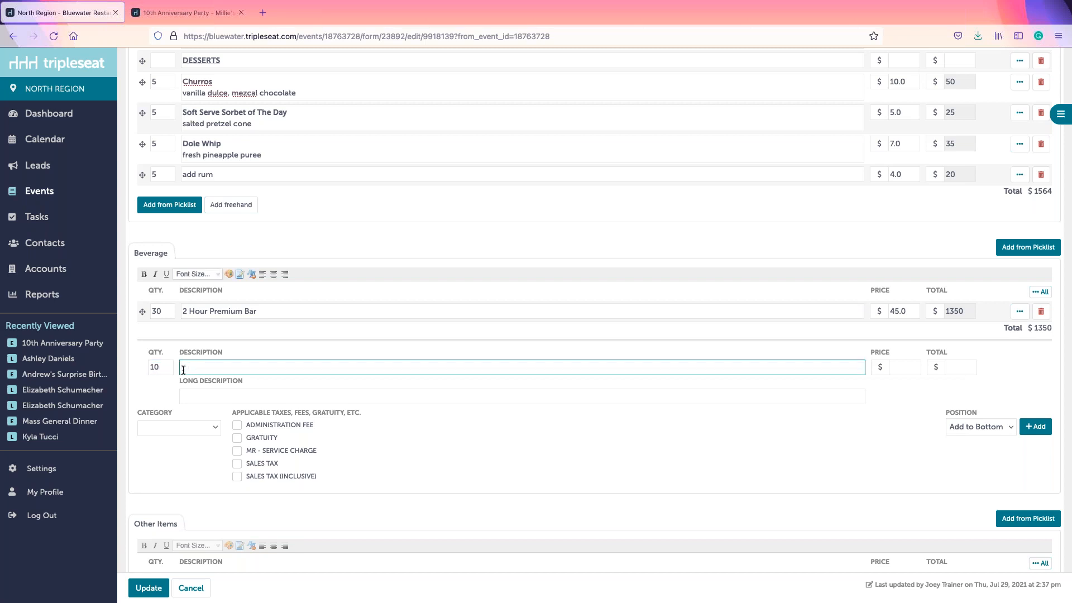
pyautogui.write('rum and cokes')
pyautogui.press('Tab')
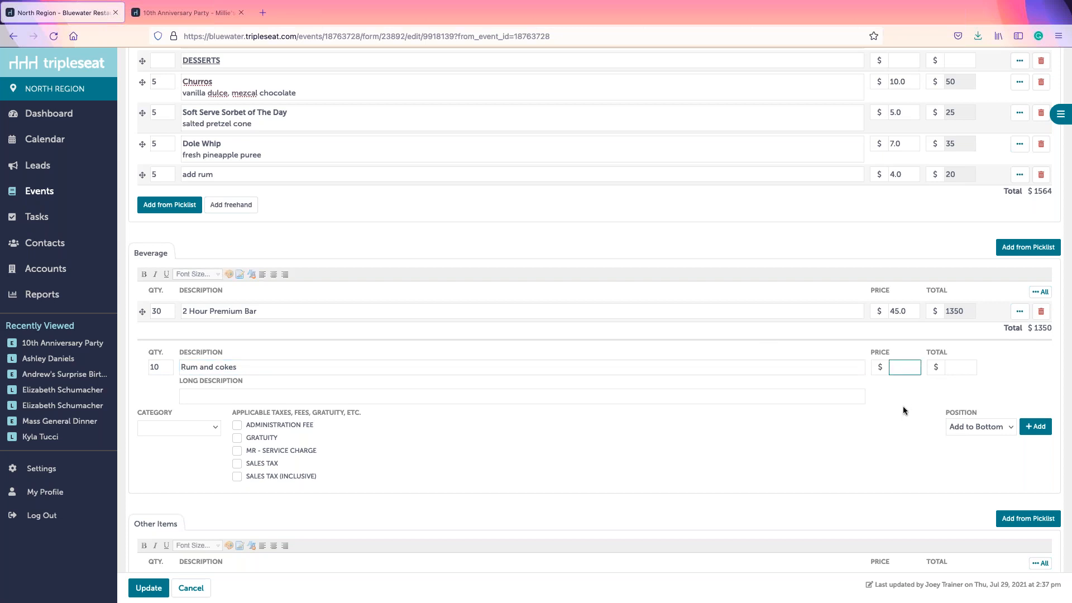
pyautogui.write('15')
# Step: Categorize the item as Beverage, add it to the list, and save the contract
pyautogui.click(150, 431)
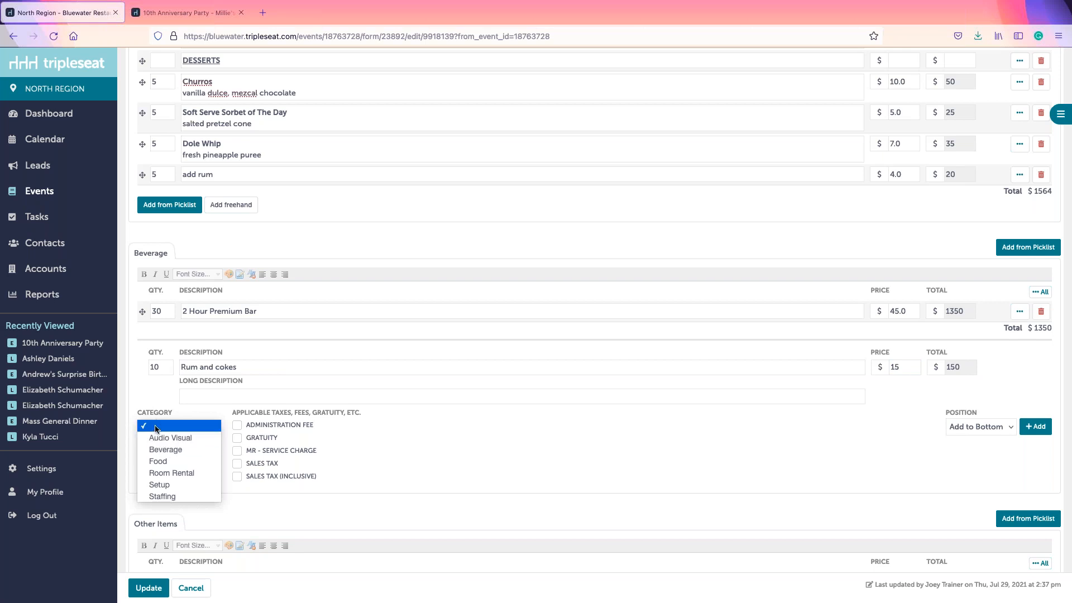
pyautogui.click(155, 451)
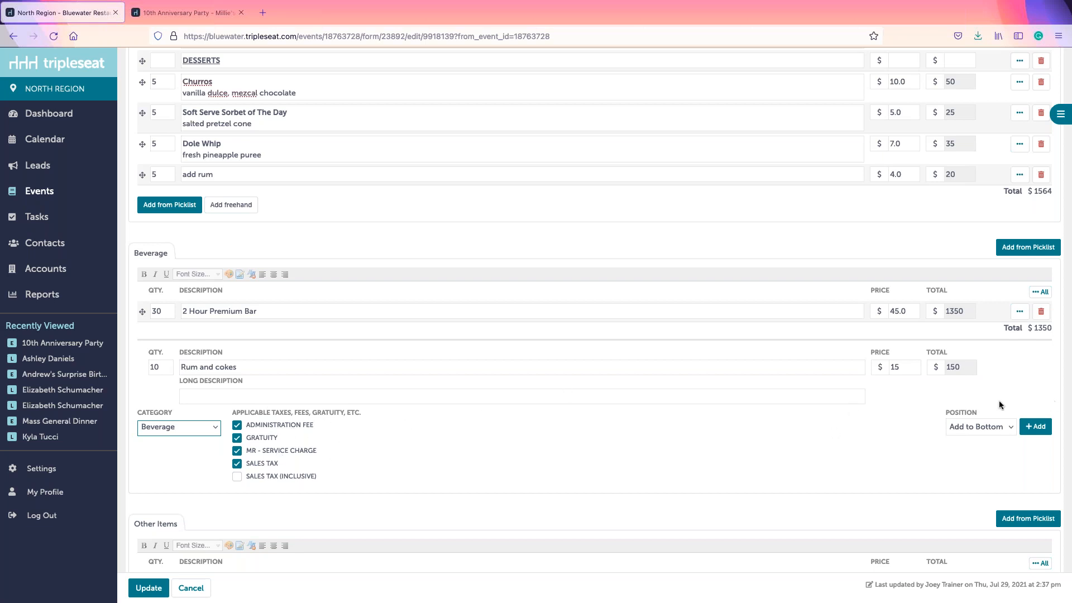
pyautogui.click(1038, 428)
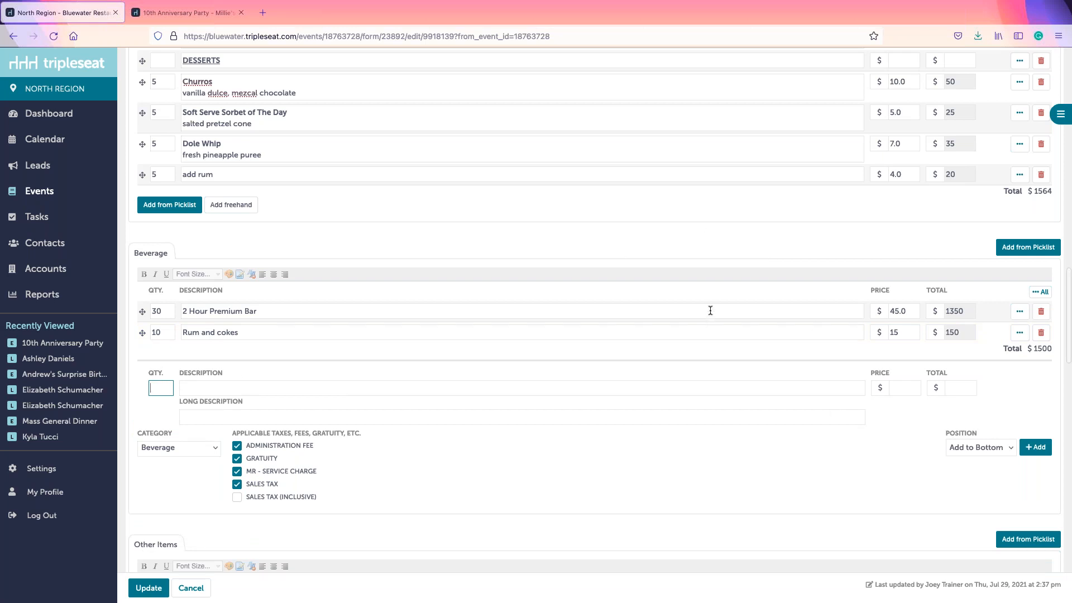
pyautogui.scroll(-10, 710, 311)
pyautogui.scroll(-6, 594, 309)
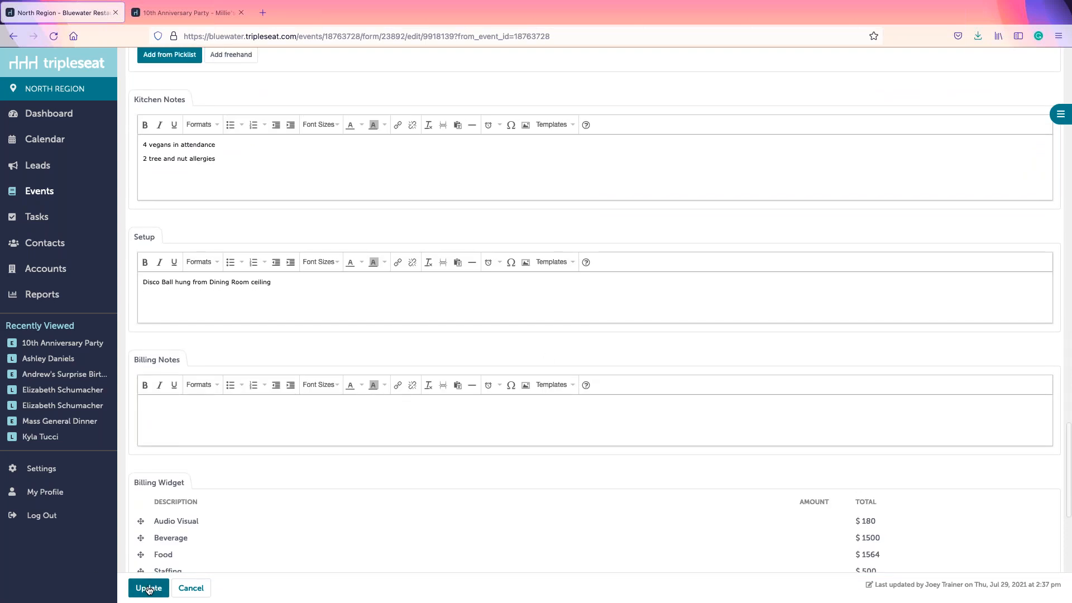
pyautogui.click(148, 588)
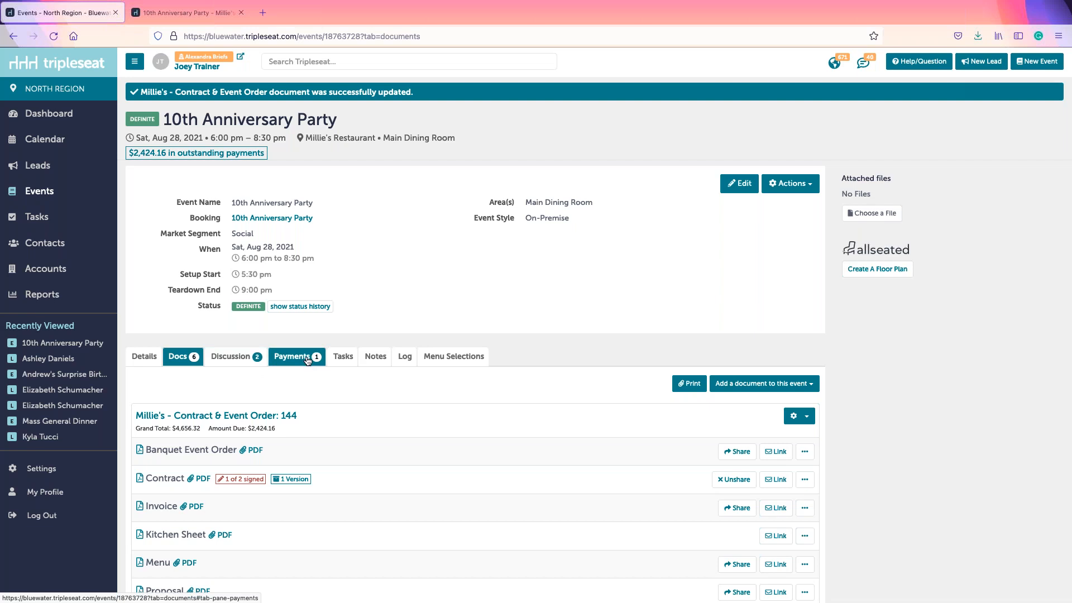
# Step: Add a $2,424.16 payment titled 'Final Payment' and save it to pay
pyautogui.click(288, 364)
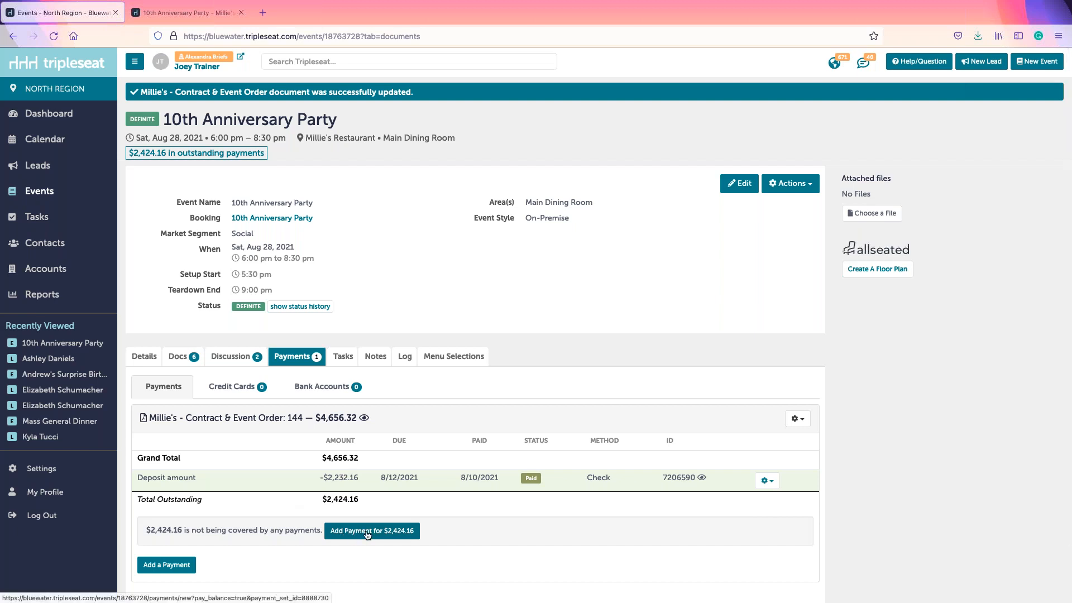
pyautogui.click(403, 530)
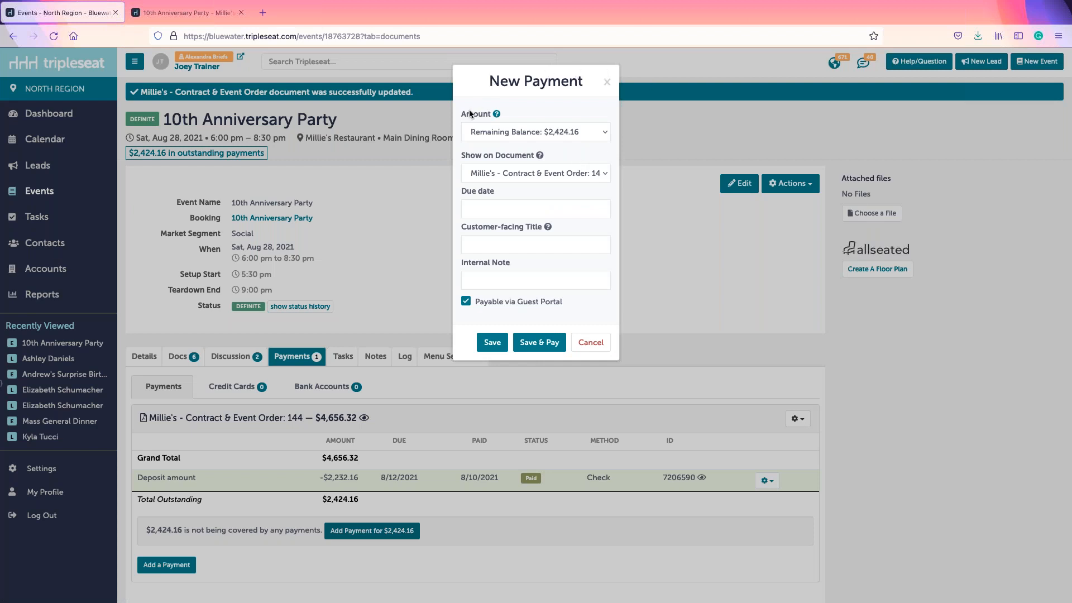
pyautogui.click(498, 242)
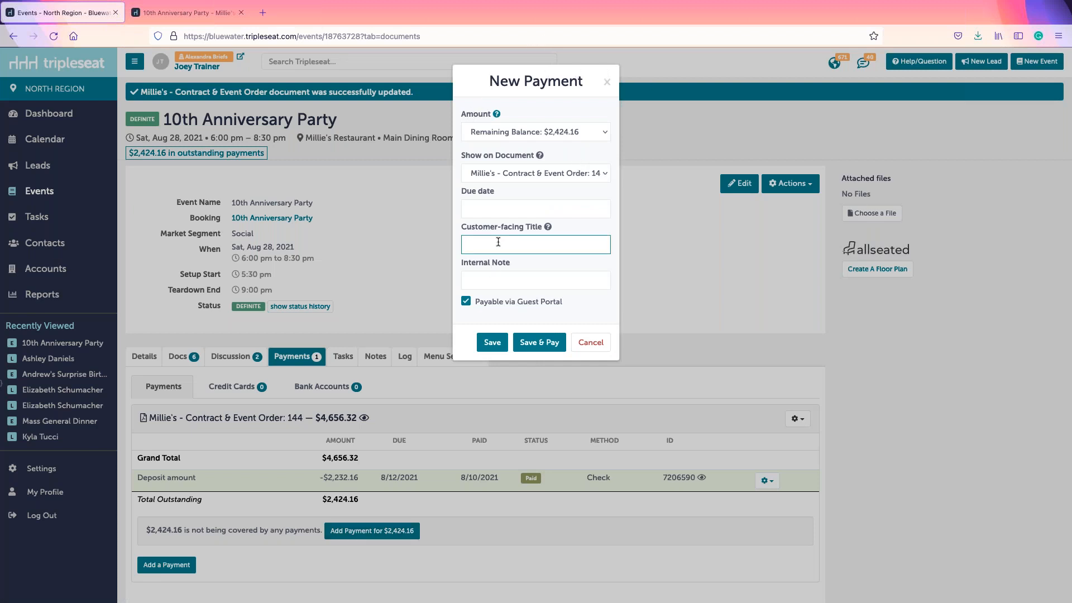
pyautogui.write('Final Payment')
pyautogui.click(536, 343)
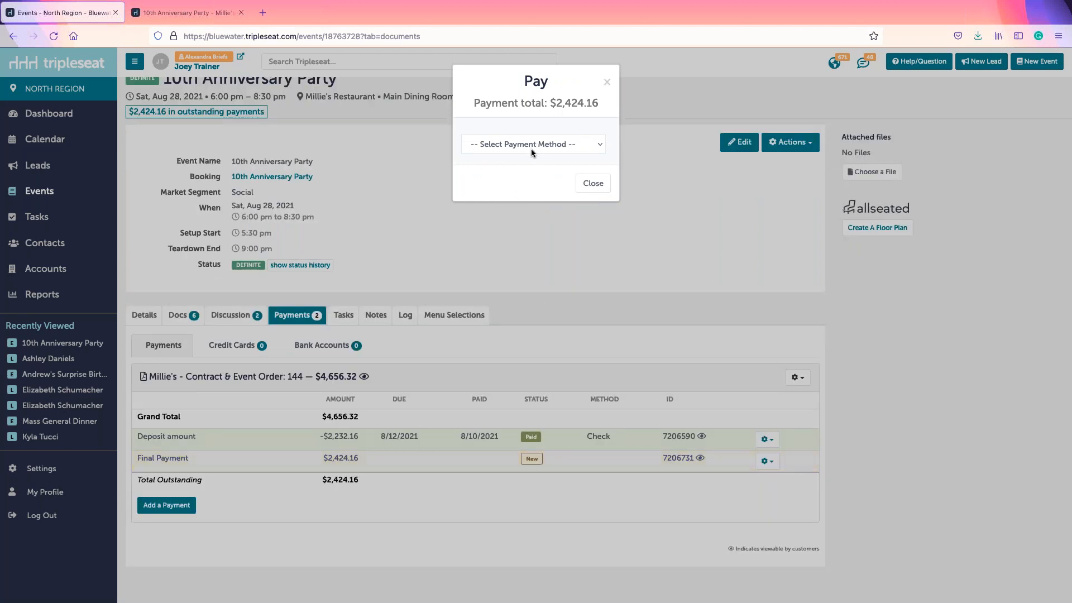
# Step: Pay the Final Payment by Credit Card (In Store) dated 8/28/2021
pyautogui.click(575, 141)
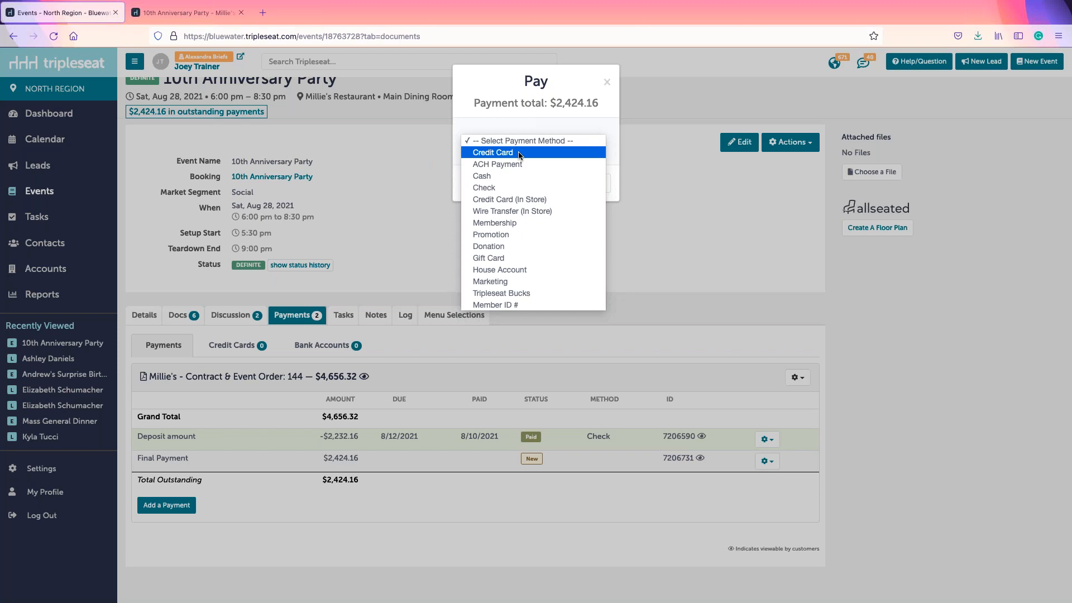
pyautogui.click(489, 201)
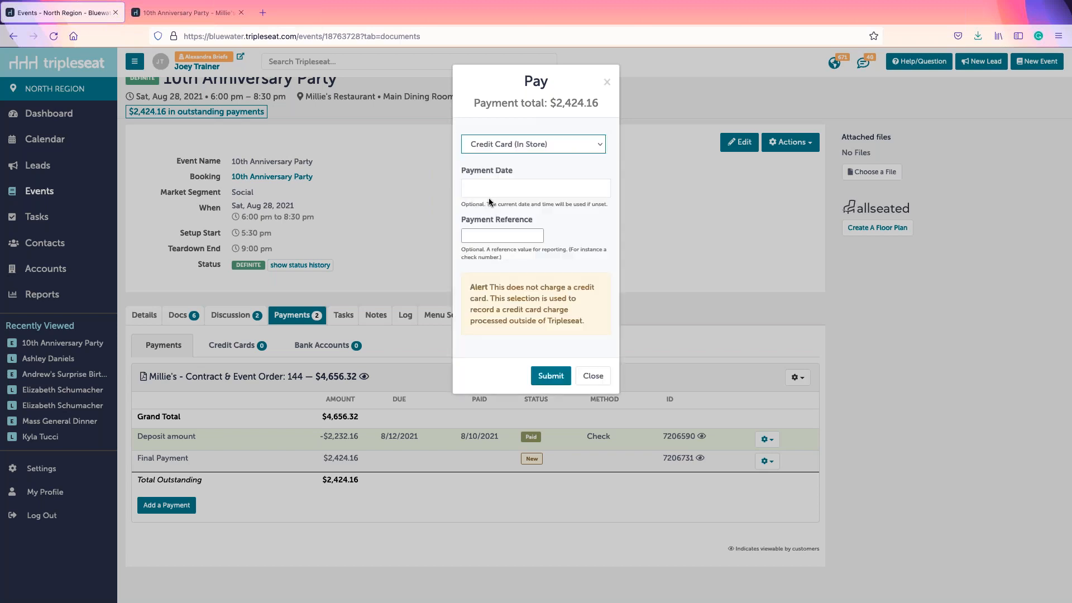
pyautogui.click(544, 188)
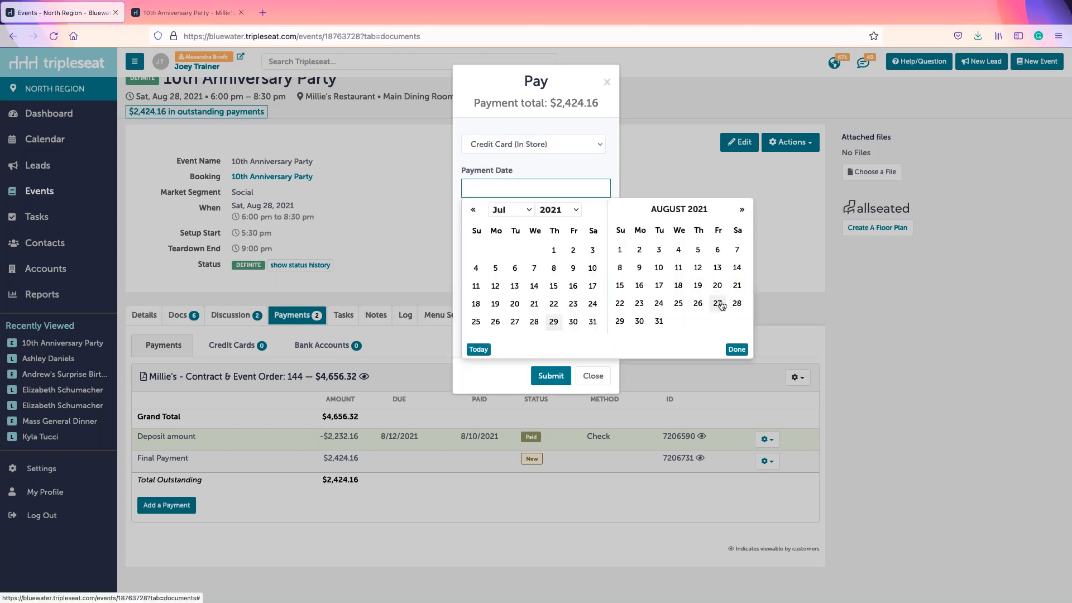
pyautogui.click(737, 303)
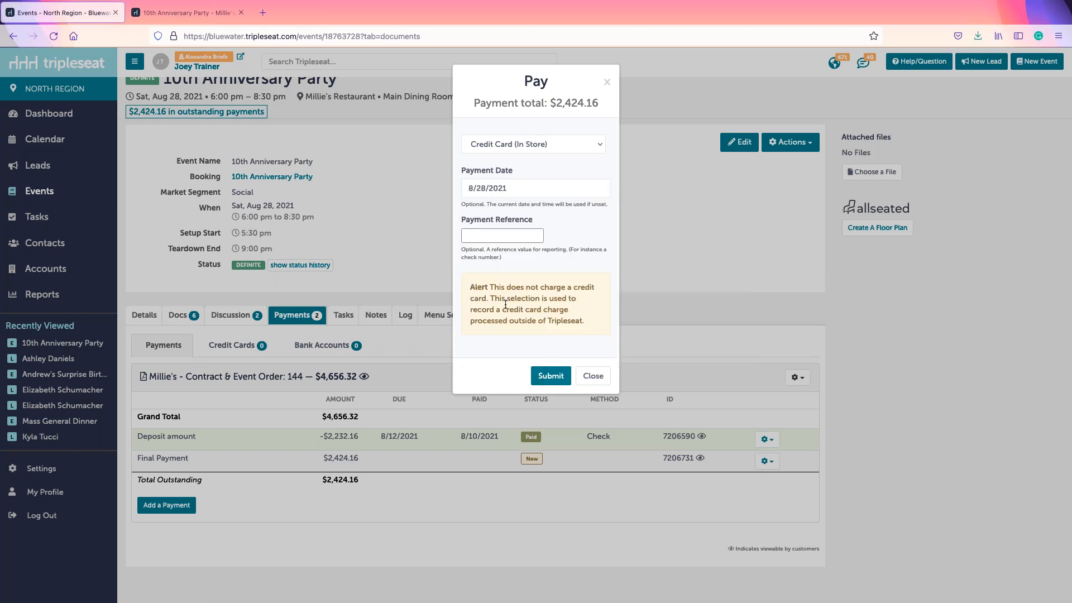
pyautogui.click(545, 376)
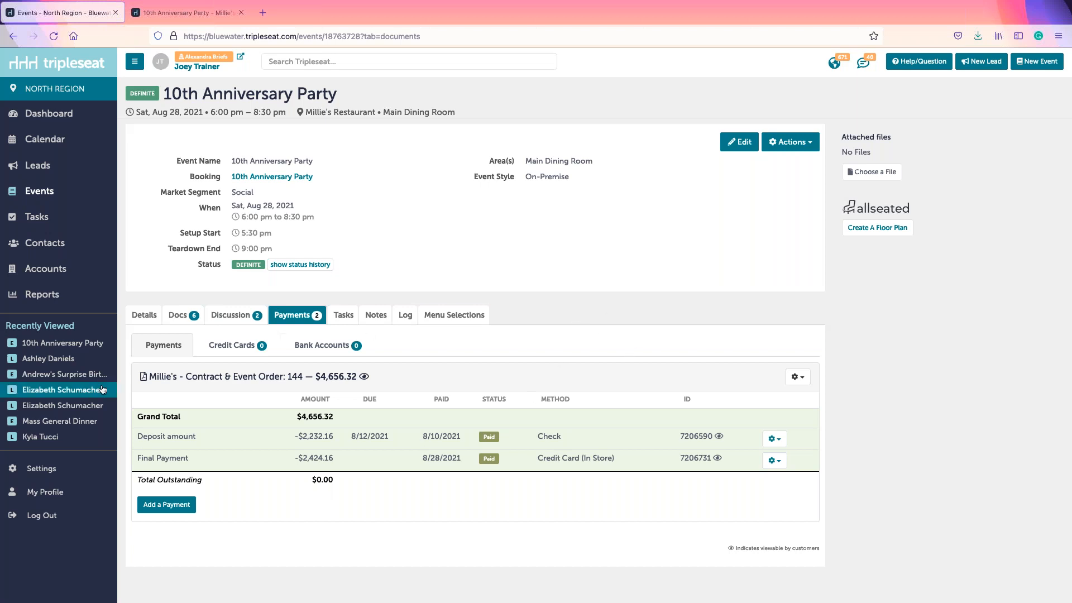
# Step: Edit the 10th Anniversary Party event and save it with status Closed instead of Definite
pyautogui.click(346, 319)
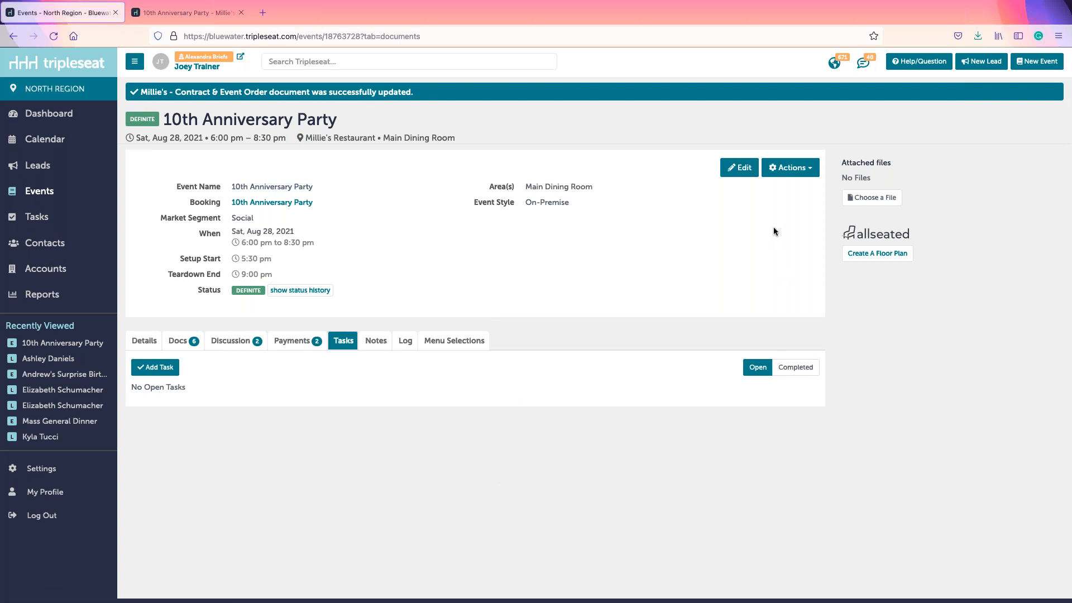
pyautogui.click(728, 170)
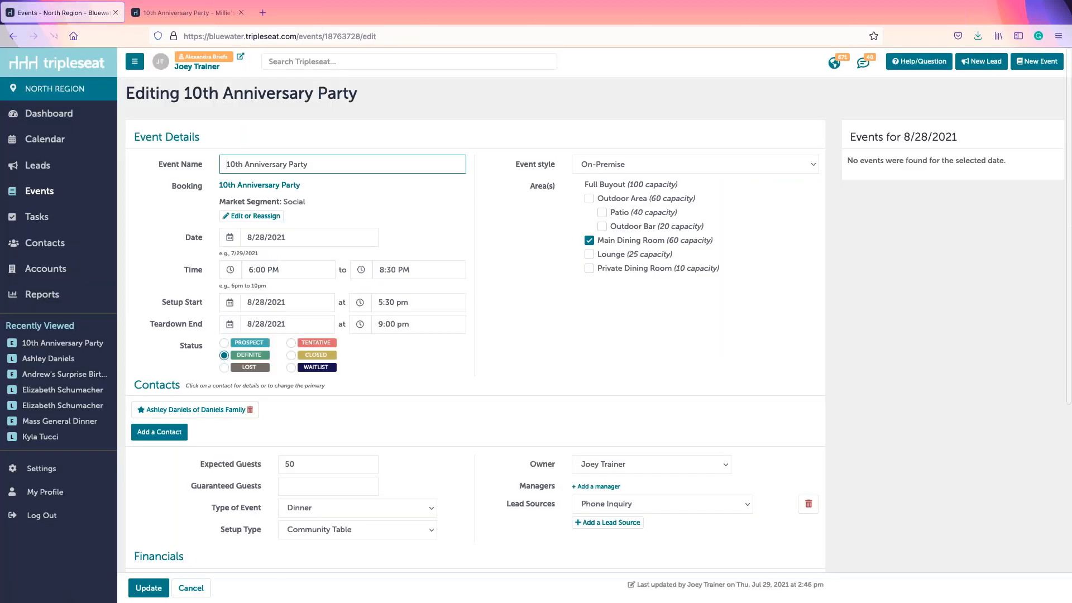
pyautogui.click(291, 356)
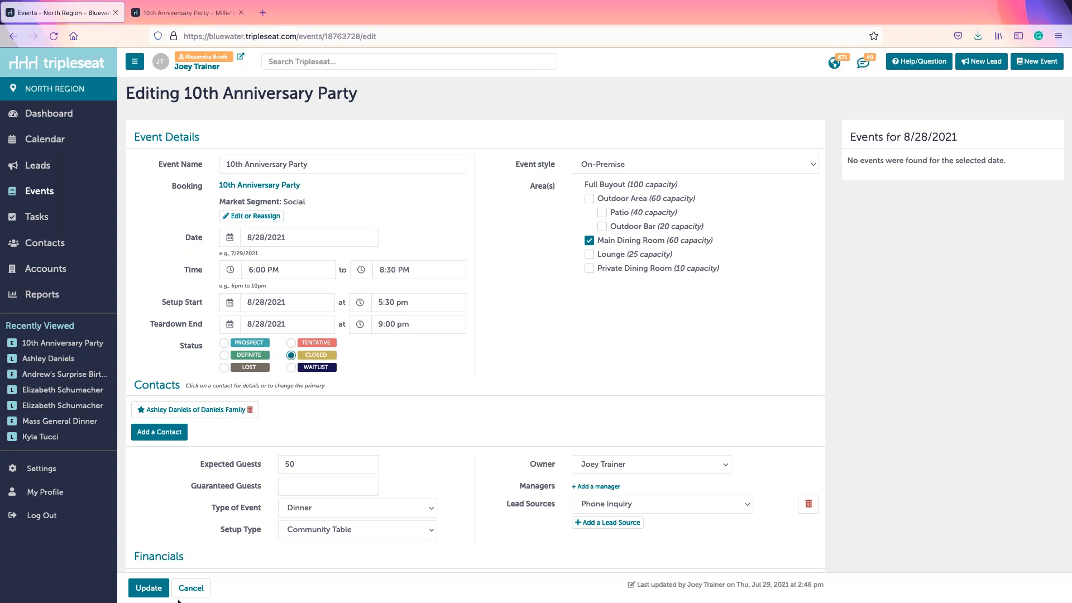
pyautogui.click(150, 591)
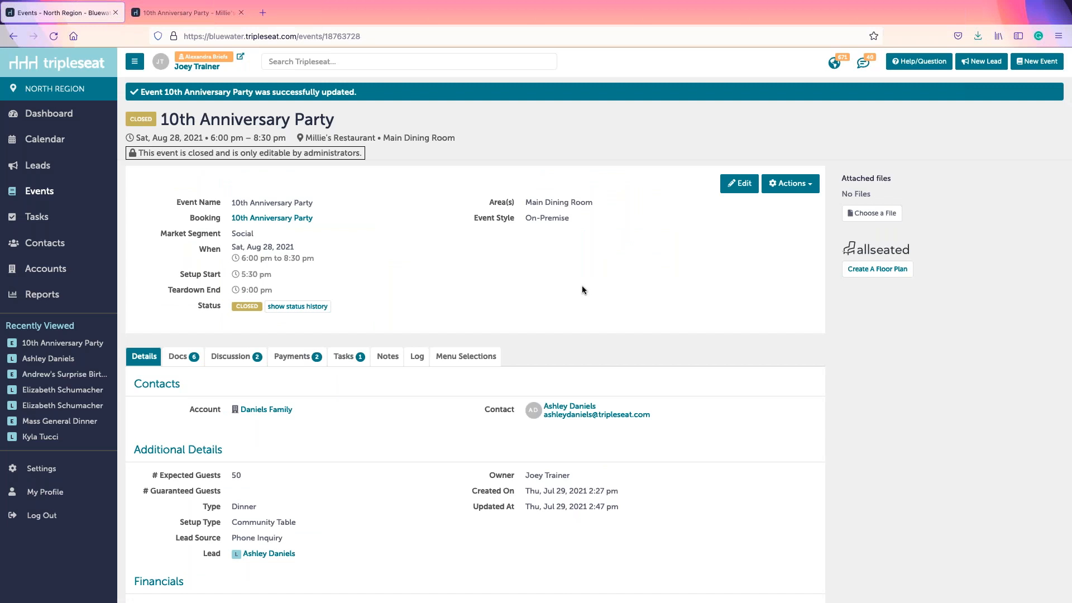
# Step: Open the event's Discussion tab to see its staff and guest discussion threads
pyautogui.click(230, 357)
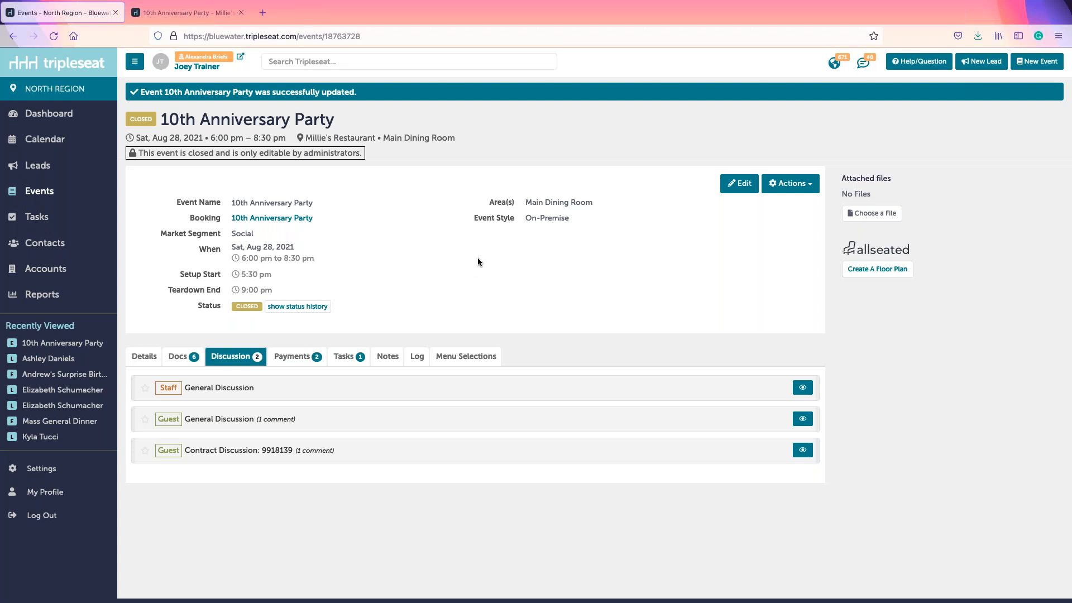
# Step: In the Support dialog, view Online Learning, go back, then open the Have a Question? resources
pyautogui.click(921, 62)
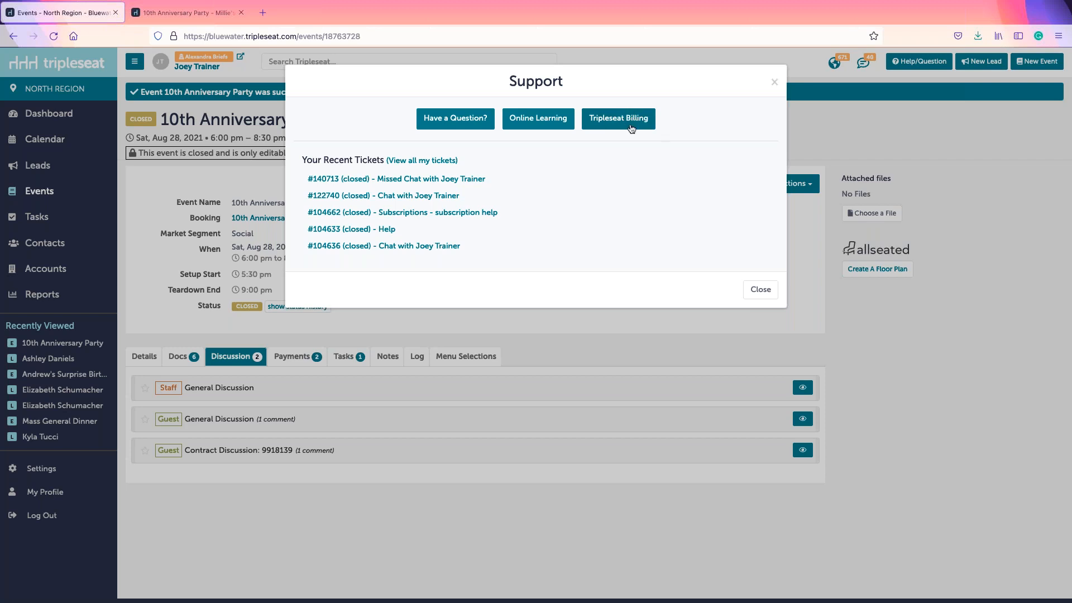
pyautogui.click(528, 131)
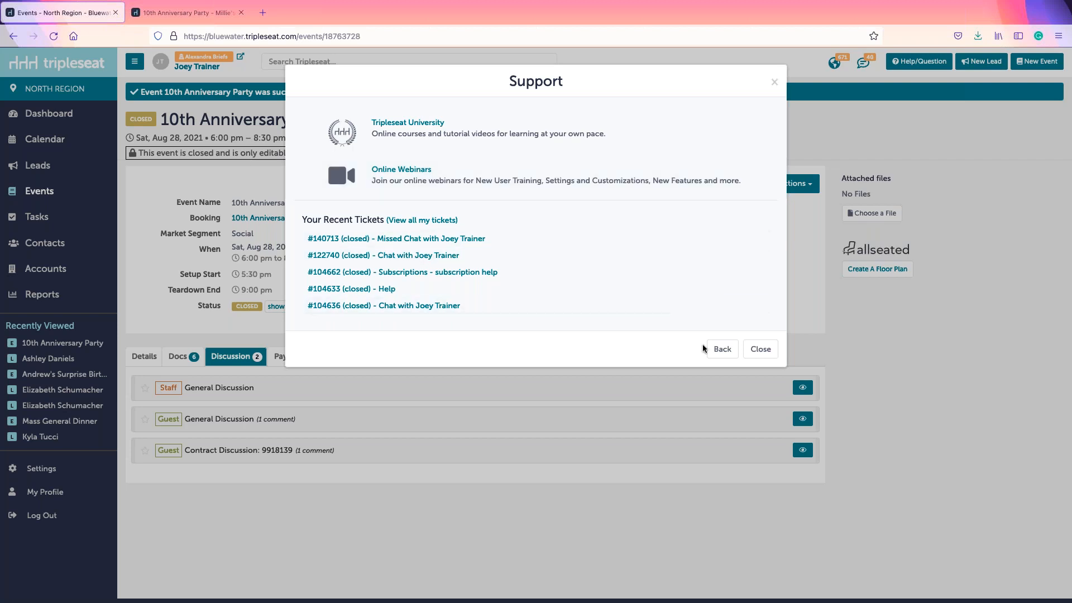
pyautogui.click(721, 349)
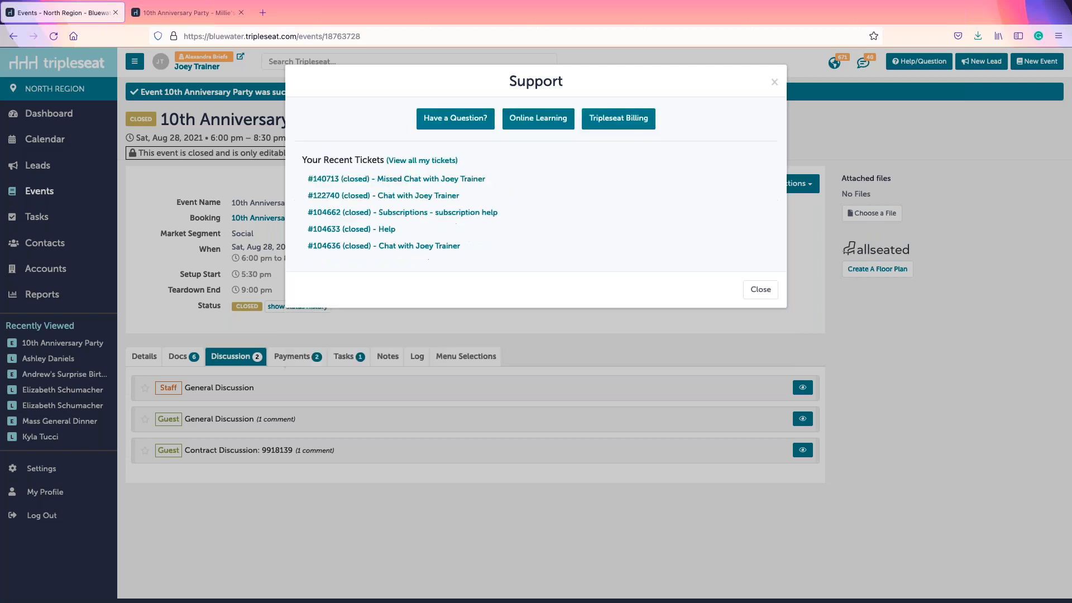
pyautogui.click(434, 124)
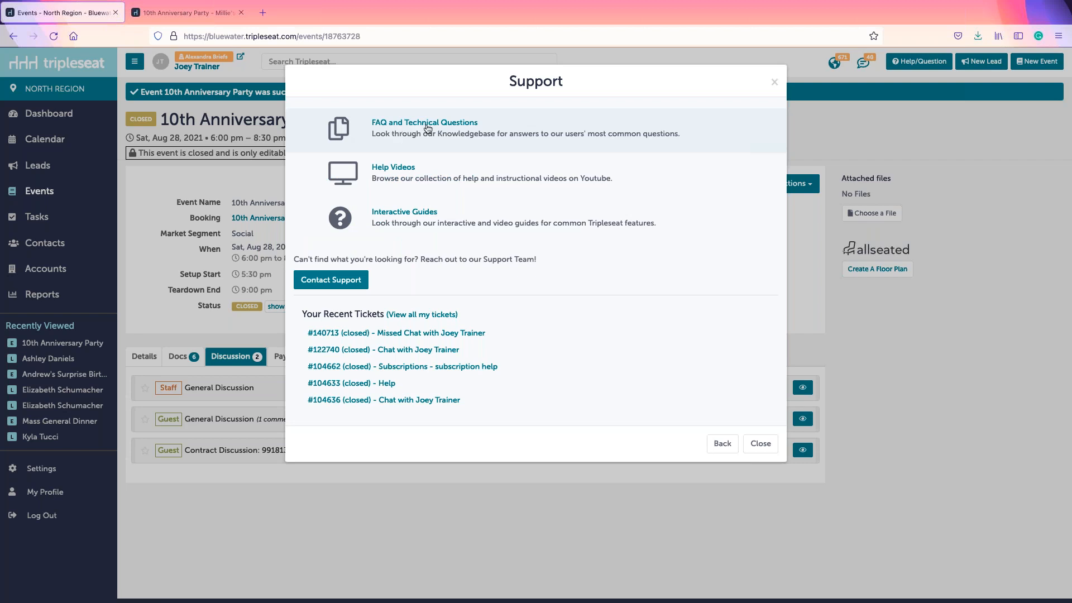